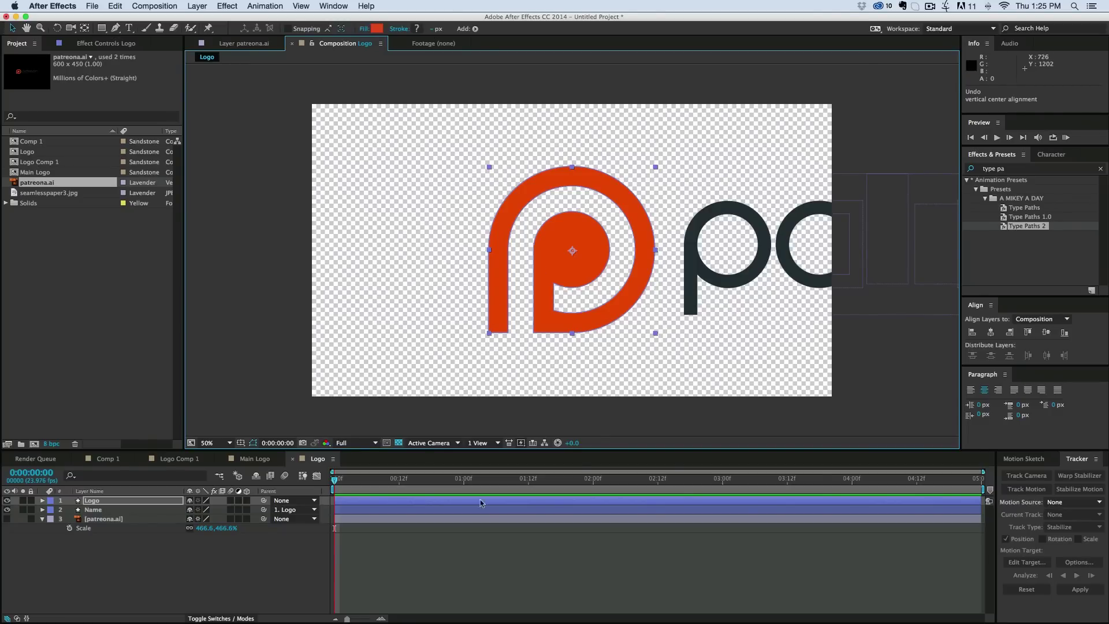
Step: Search the effects for "page" and apply CC Page Turn to the Logo layer
click(460, 553)
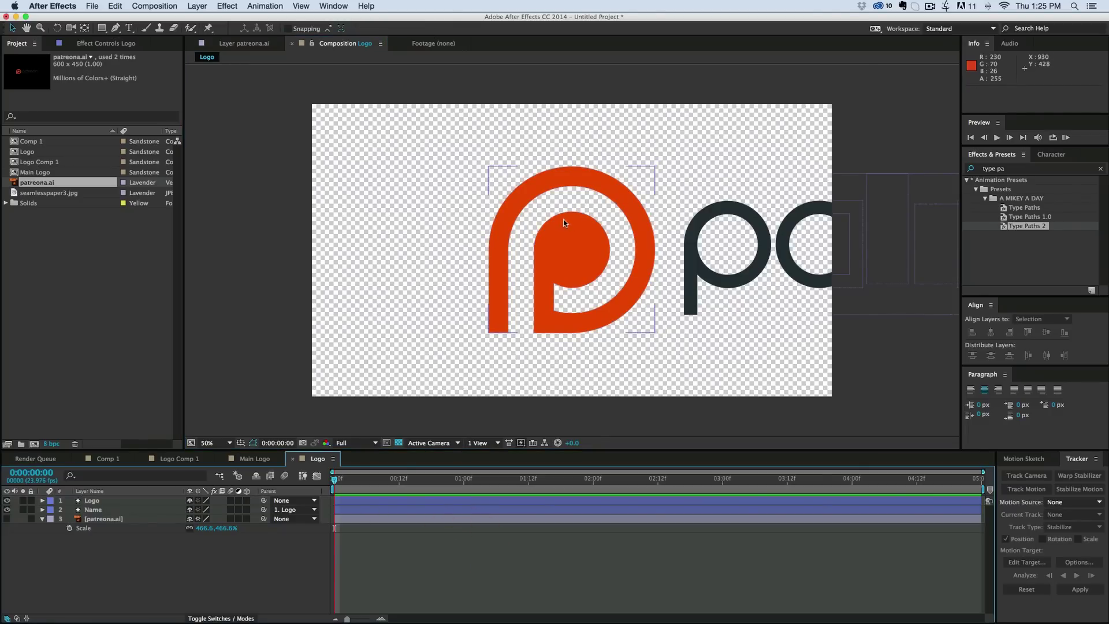
click(213, 443)
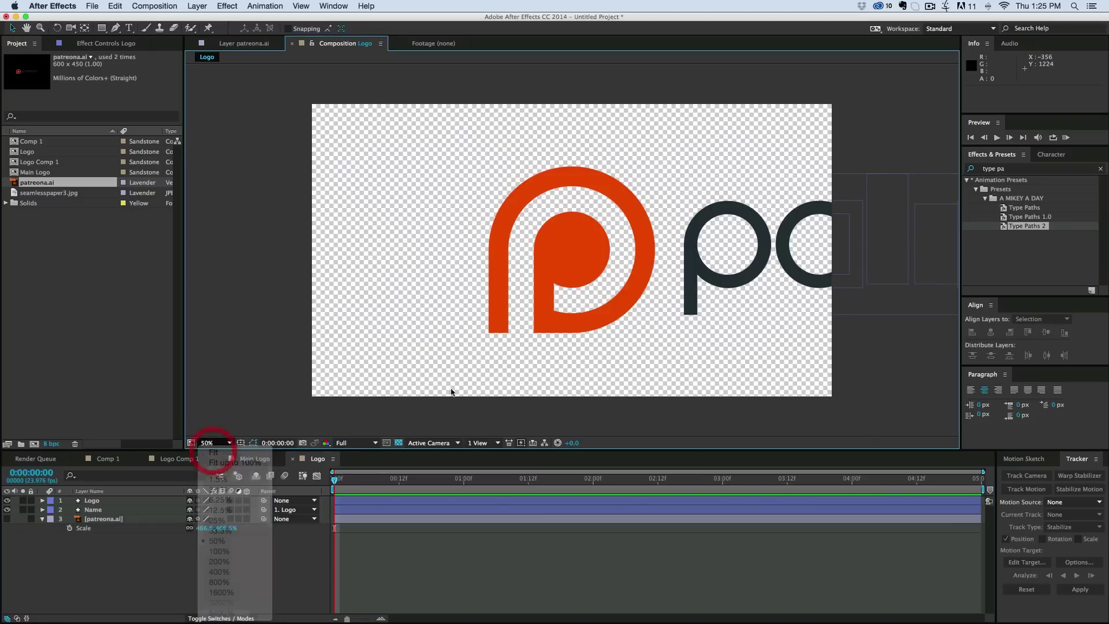
click(213, 452)
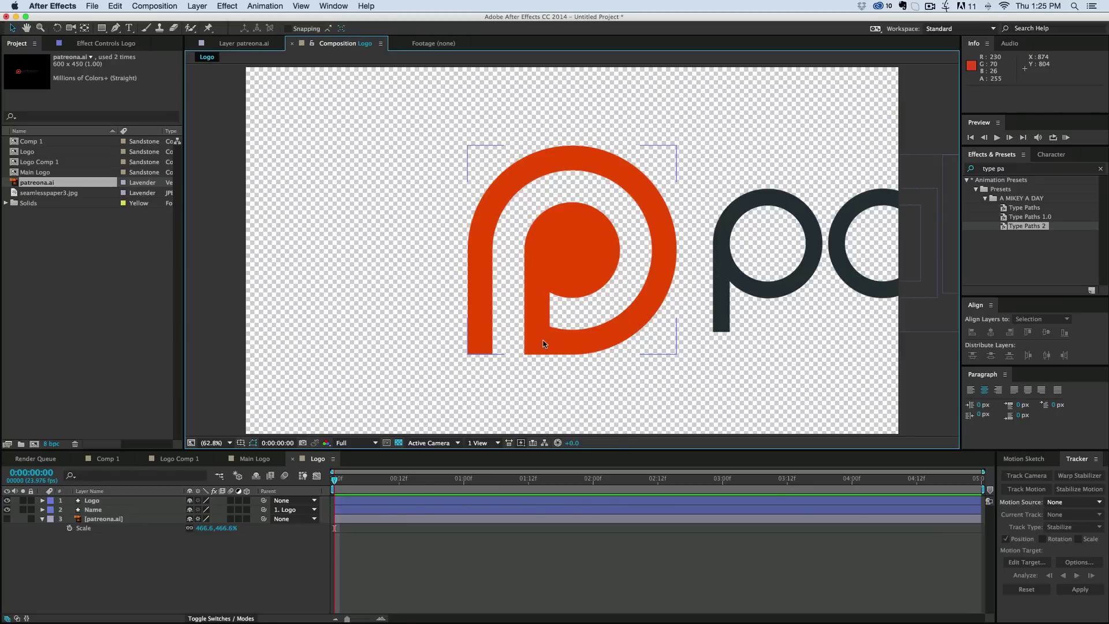
click(354, 500)
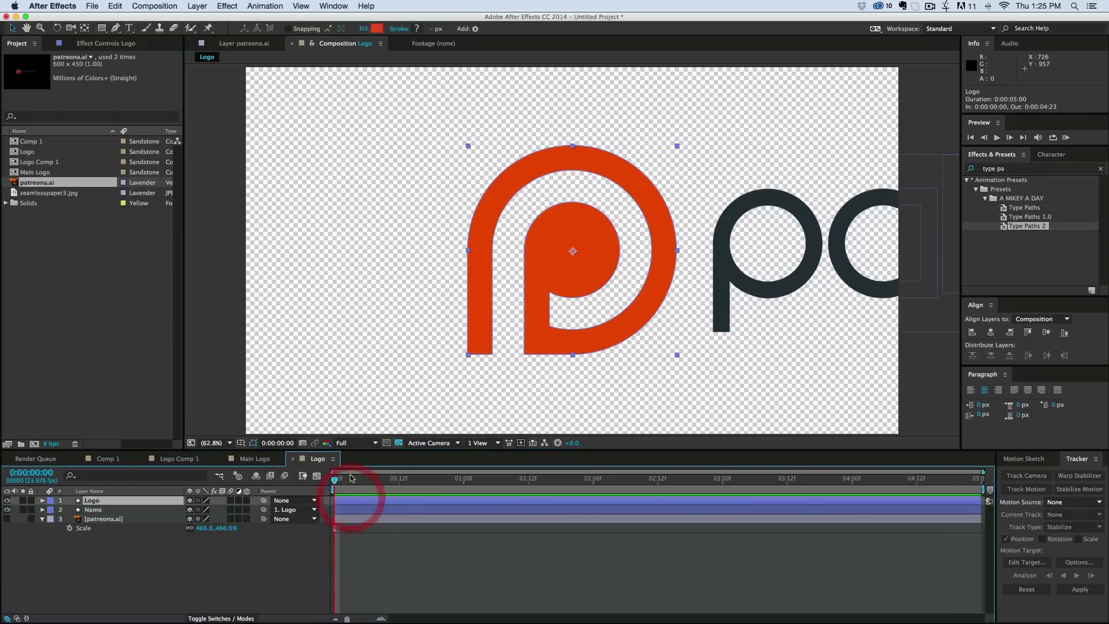
click(1023, 169)
text(page)
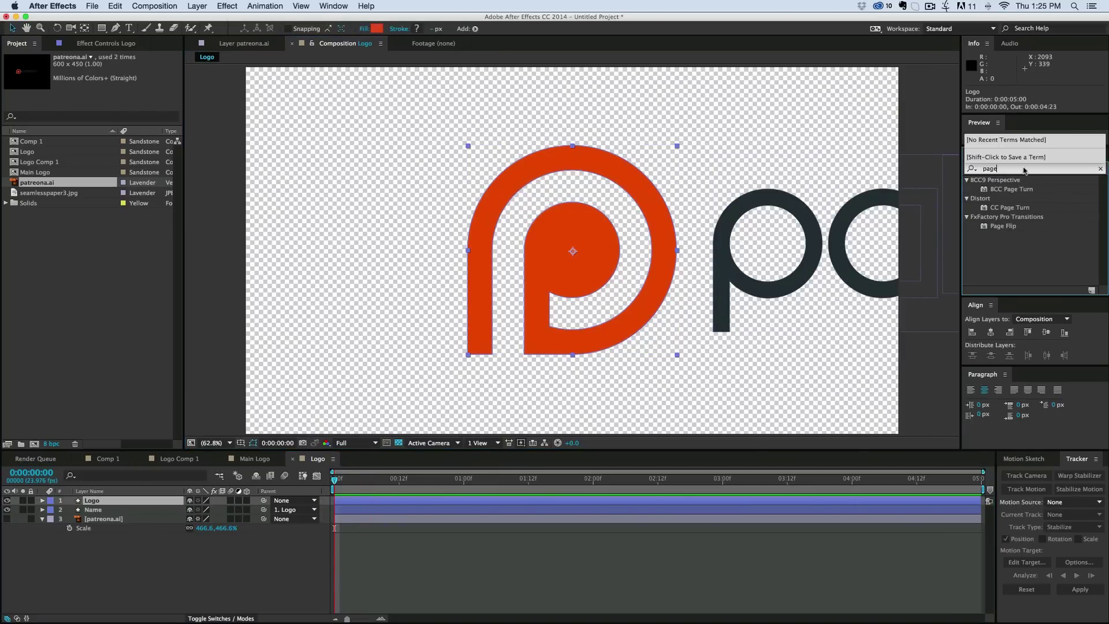
drag(1021, 210, 589, 252)
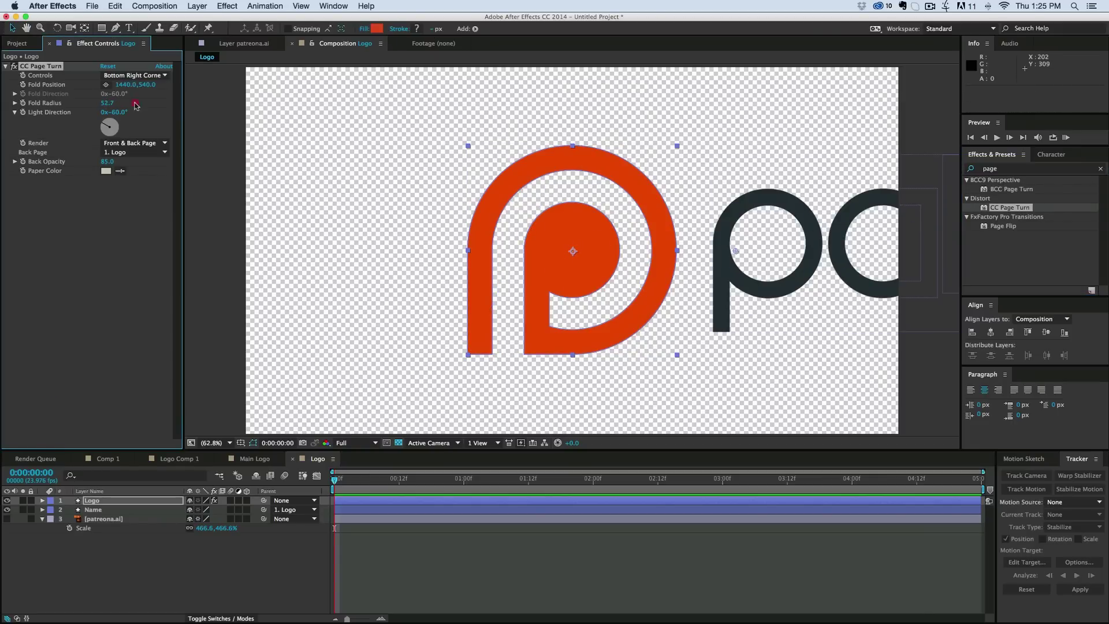
Step: Try peeling the logo by moving the page turn's fold position to about 22, 269, and reset the effect
drag(512, 215, 254, 158)
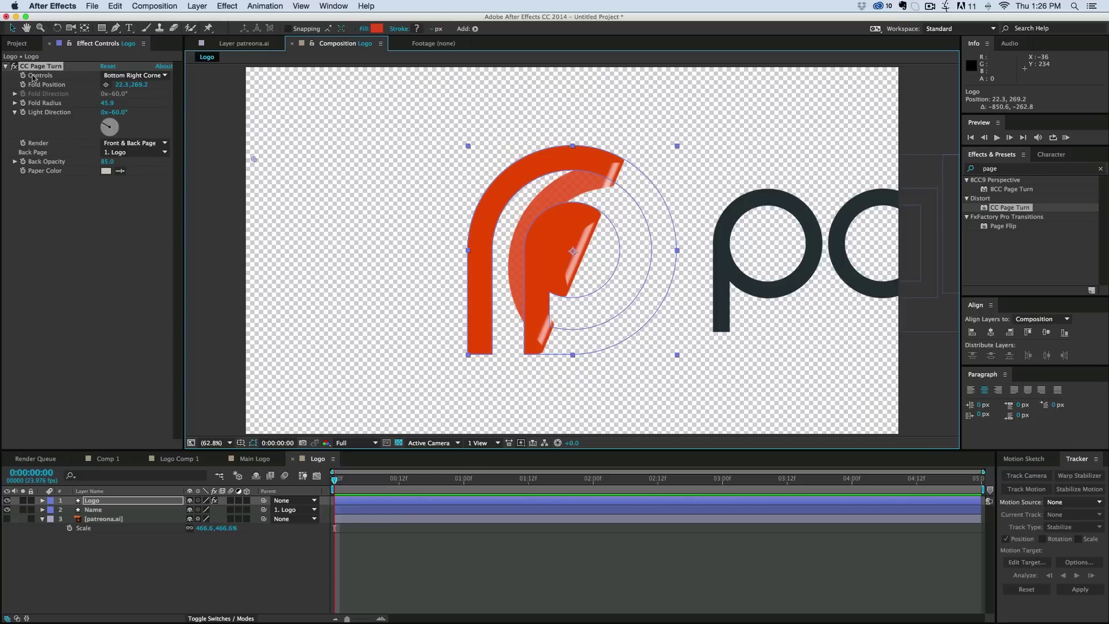
click(115, 75)
click(125, 86)
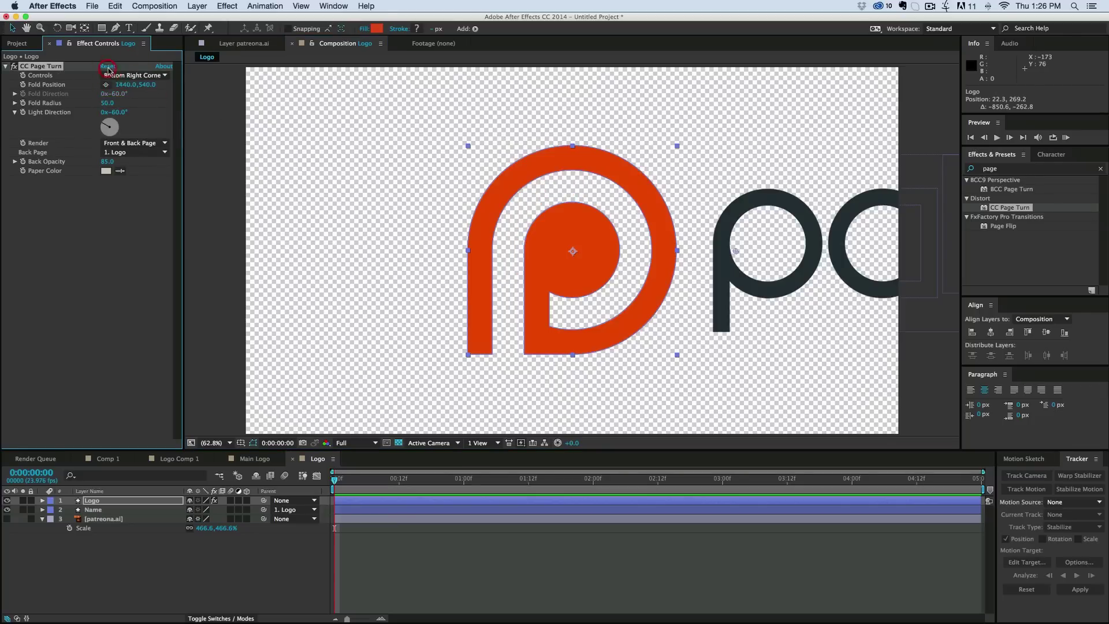
Step: Try the page turn in Classic UI with the fold at about 688, 763 and direction 353°, and delete the effect
click(133, 75)
click(136, 138)
key(super+z)
click(107, 85)
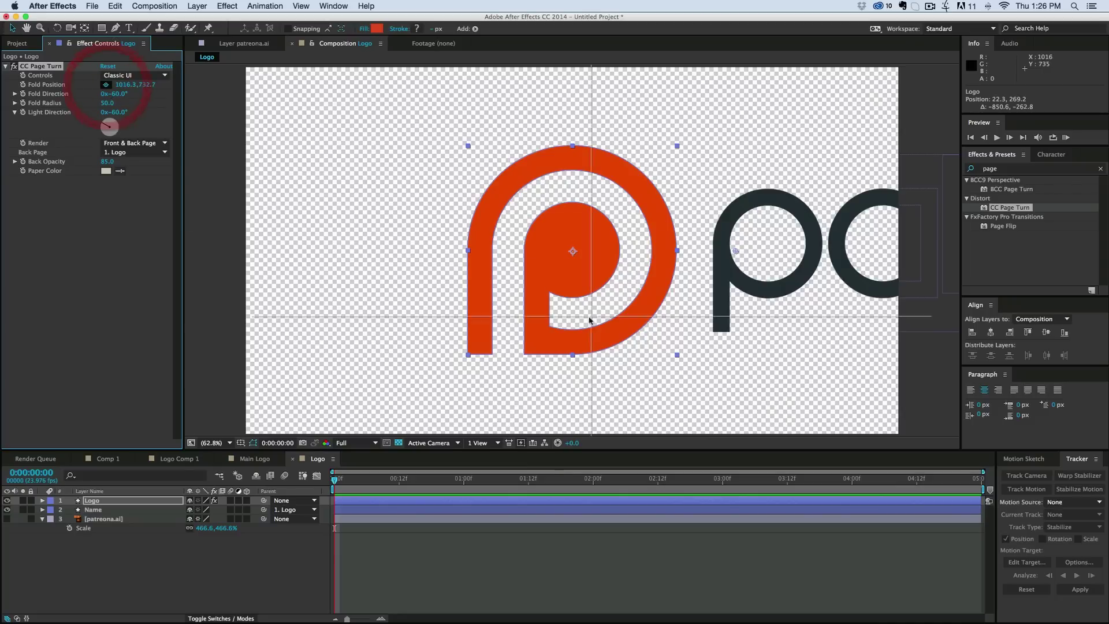
click(480, 326)
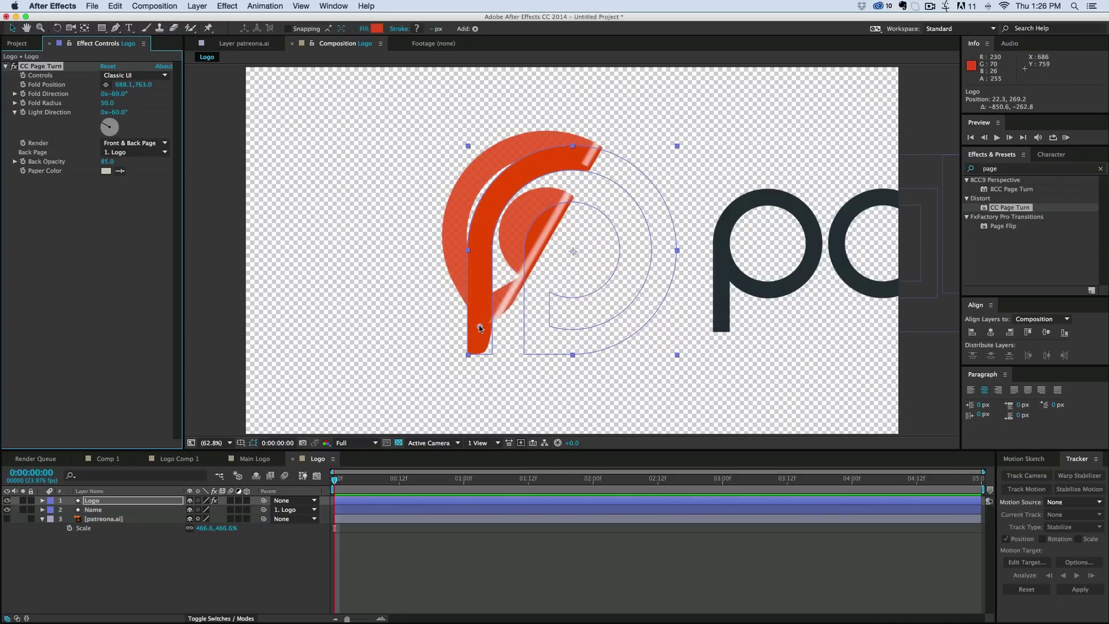
drag(119, 97, 350, 105)
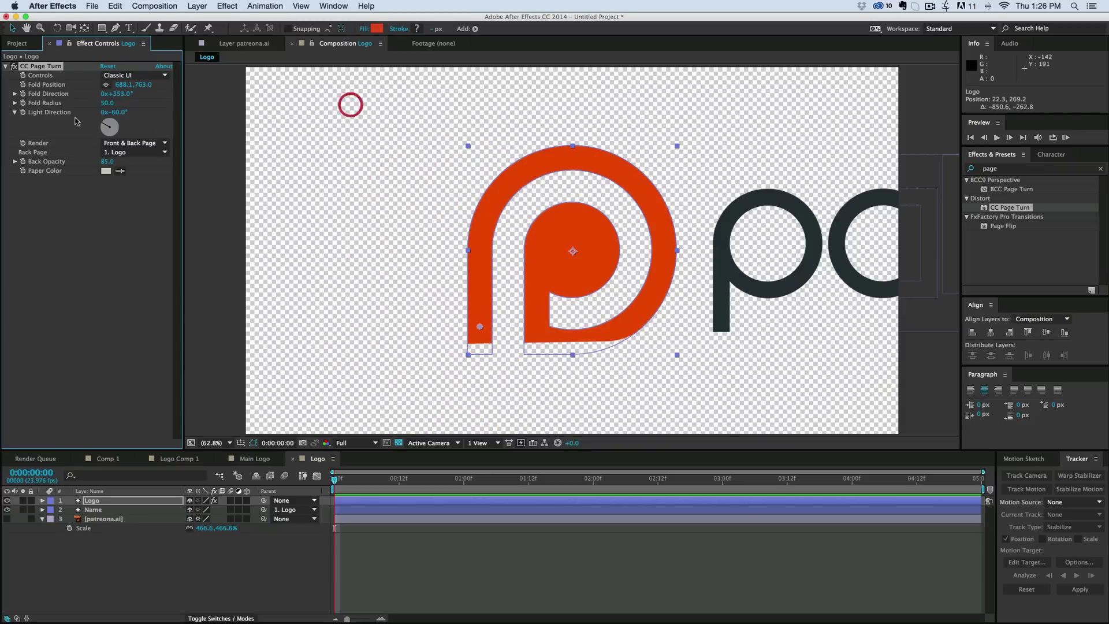
key(Delete)
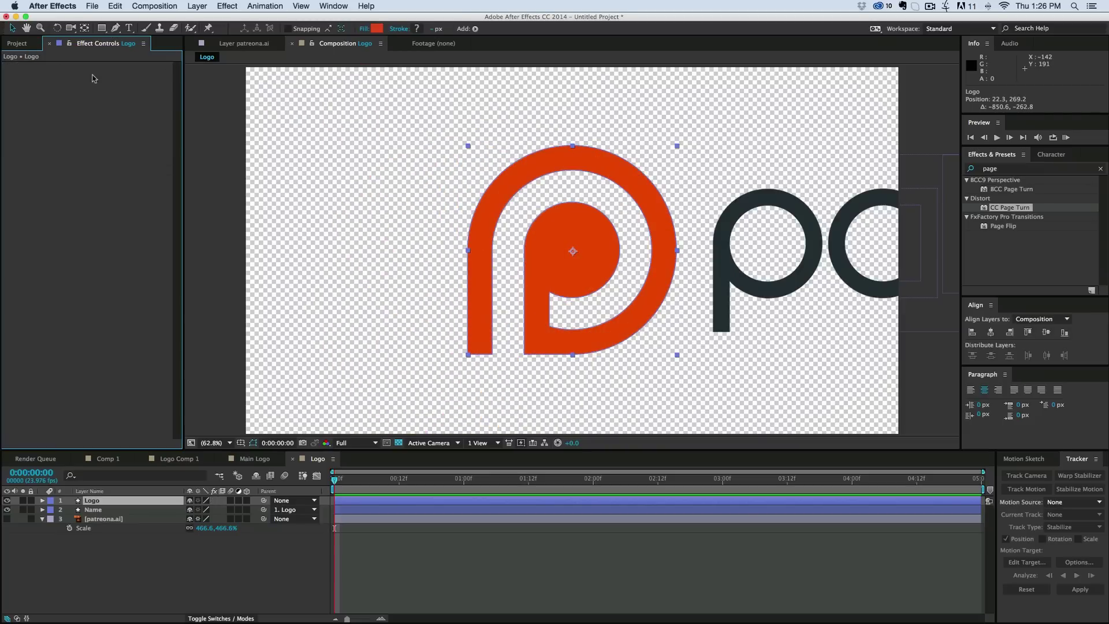
Step: Pre-compose the Logo layer as "Logo Mask" and open the new composition
click(379, 527)
click(359, 503)
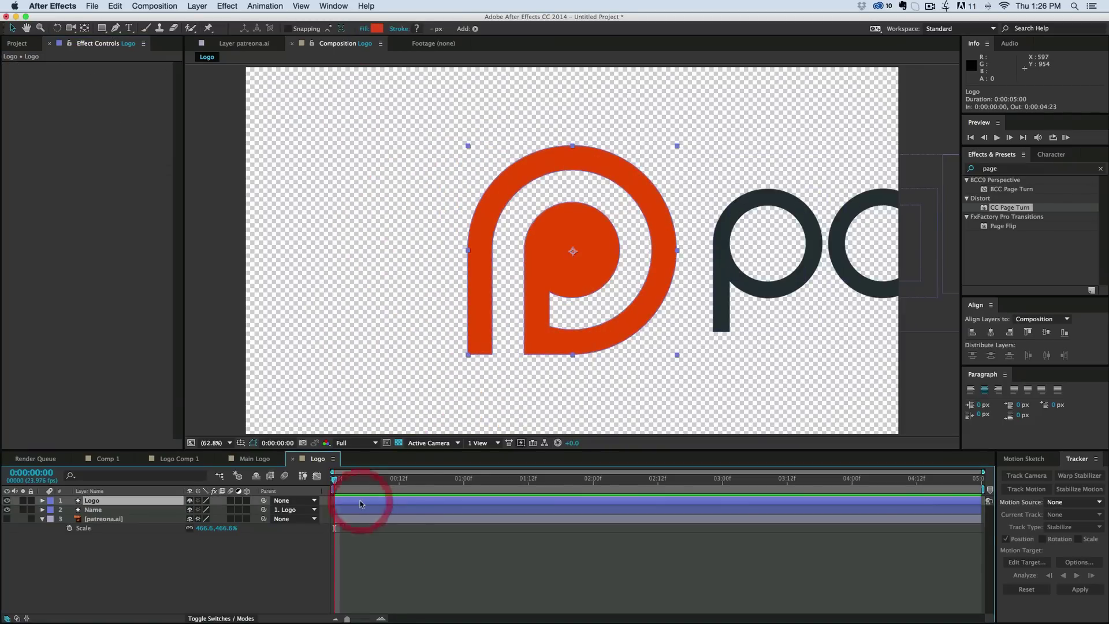
key(super+shift+c)
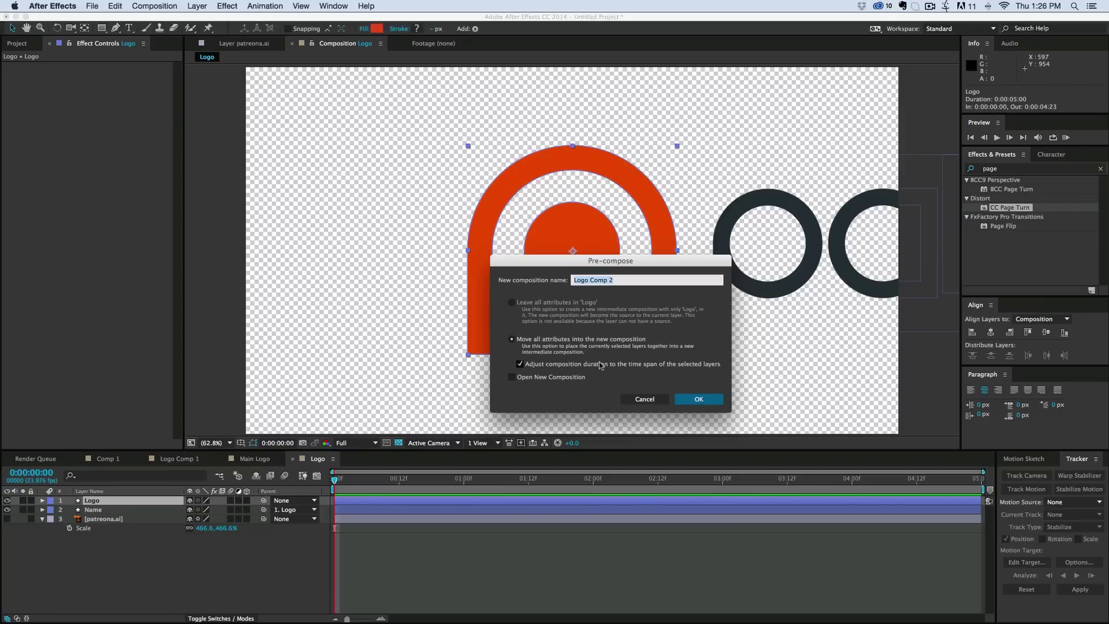
text(Logo Mask)
key(Return)
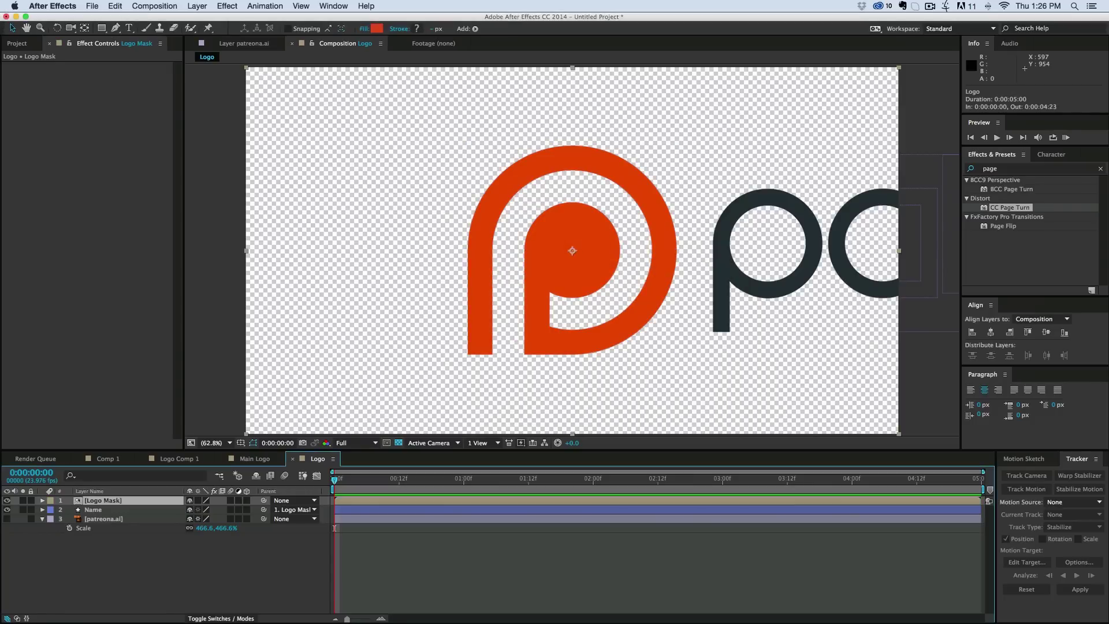
double_click(358, 502)
click(242, 503)
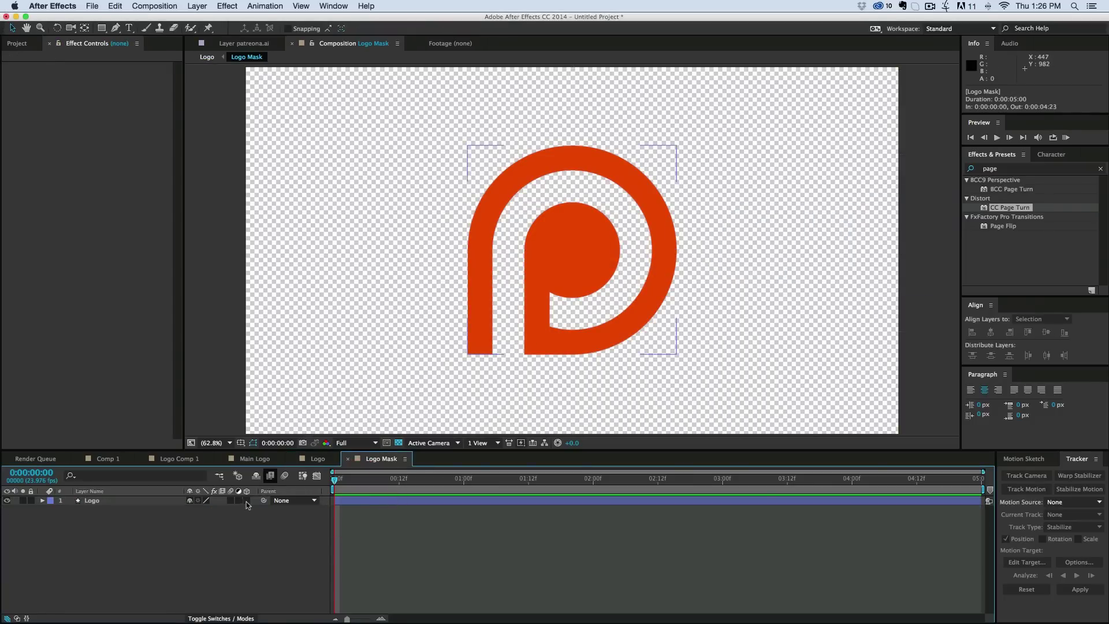
Step: Draw a closed Pen tool mask on the Logo layer that follows the gap inside the P and encloses the whole logo
click(370, 507)
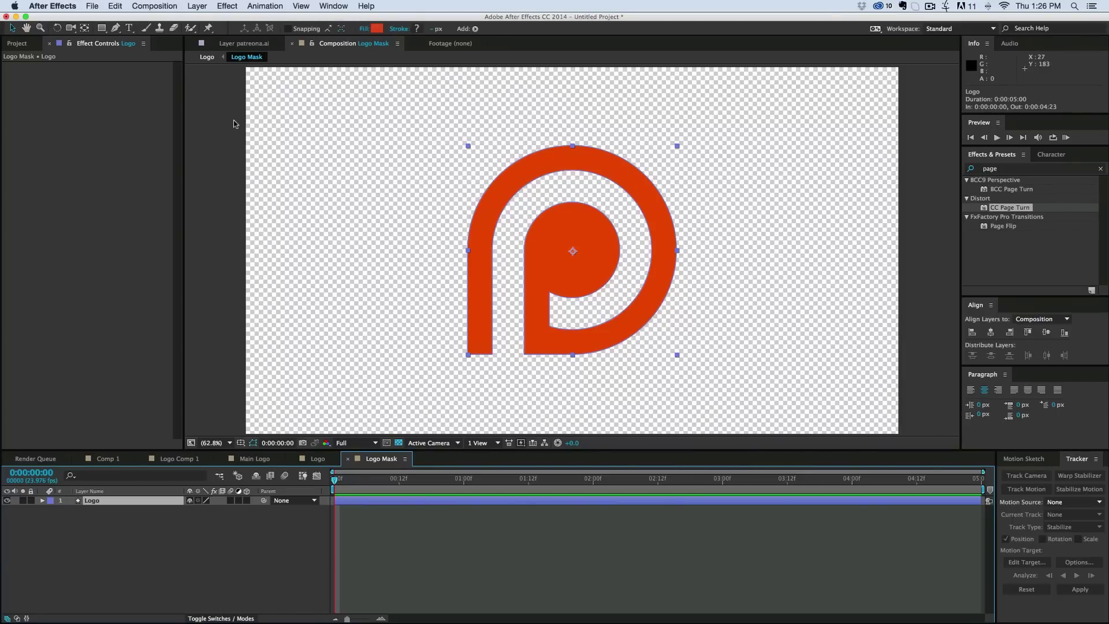
click(116, 30)
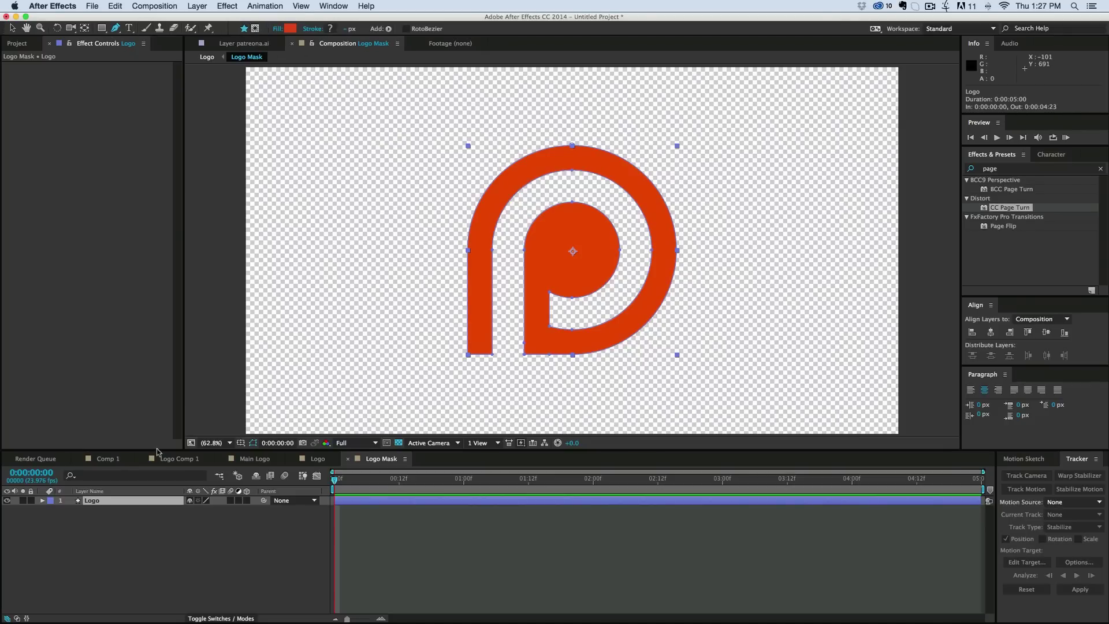
click(255, 28)
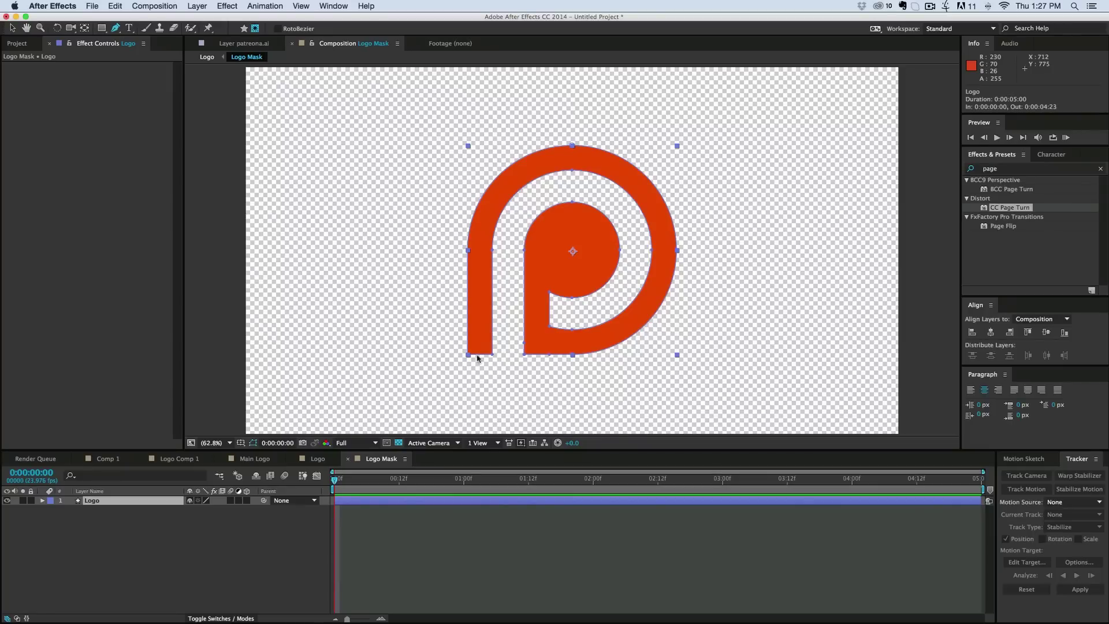
click(504, 372)
click(511, 228)
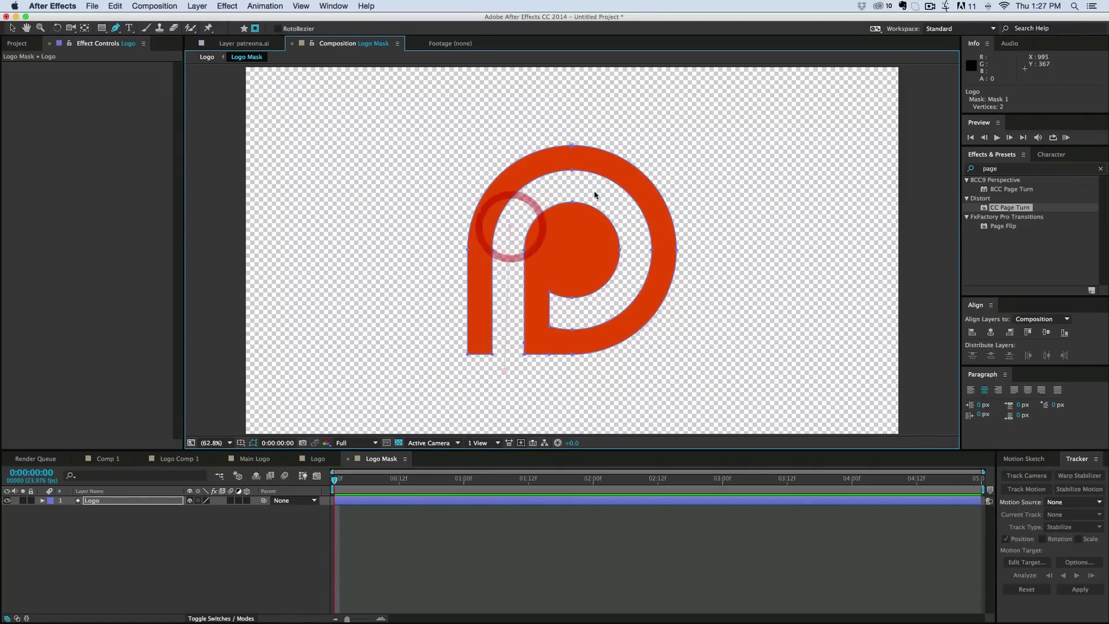
drag(600, 296, 596, 299)
click(559, 303)
click(562, 321)
drag(641, 247, 636, 184)
click(566, 182)
click(501, 245)
click(448, 373)
click(439, 187)
click(502, 129)
click(576, 116)
click(703, 165)
click(698, 346)
click(505, 372)
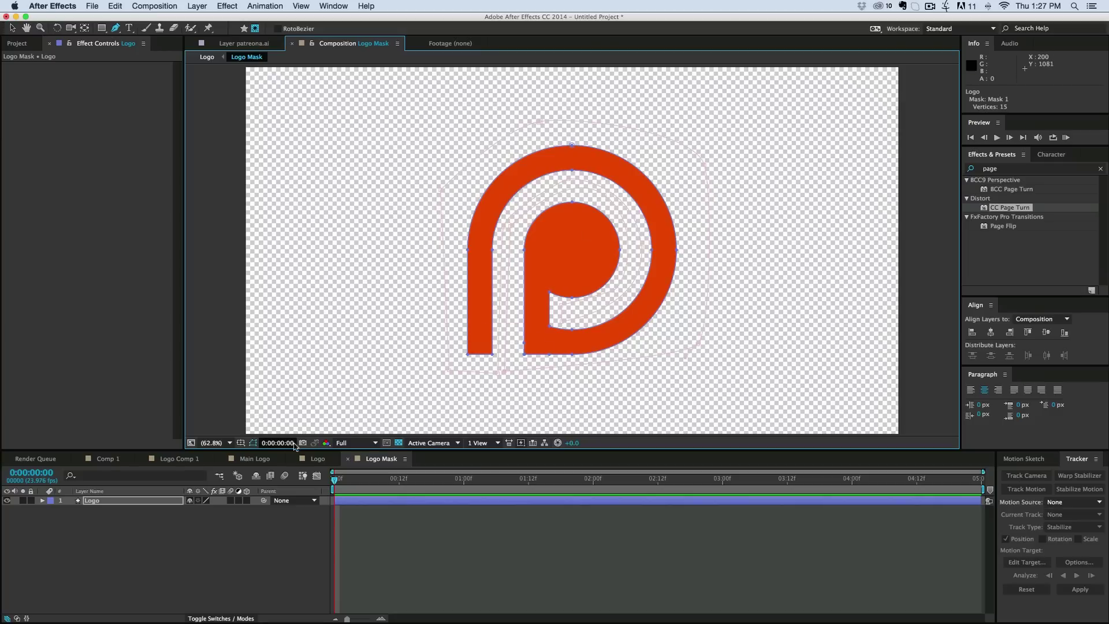
Step: Turn off the transparency grid and move the mask point beside the inner circle's lower right edge clear of the shape
click(41, 500)
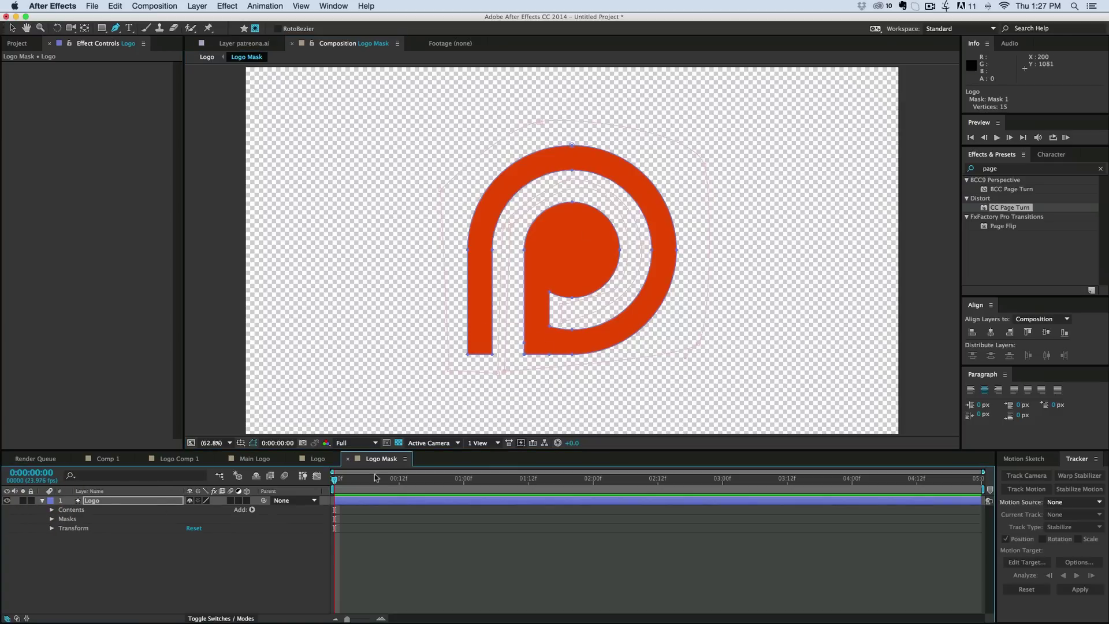
click(398, 443)
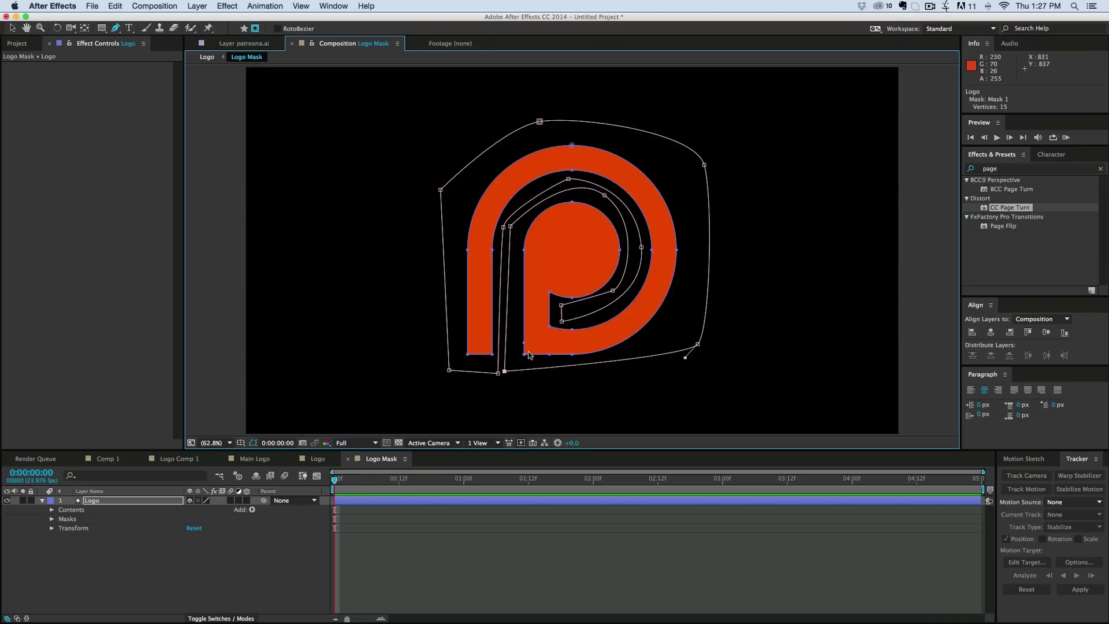
drag(613, 291, 607, 297)
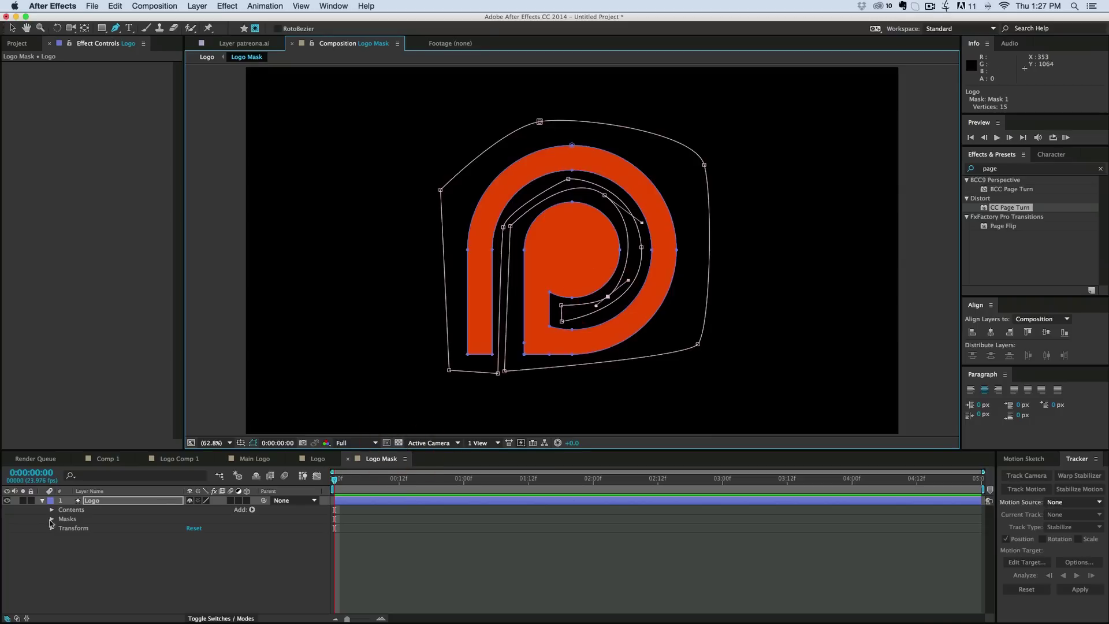
Step: Set Mask 1 to Subtract and start Mask Path keyframing at 0:00:00:00
click(51, 519)
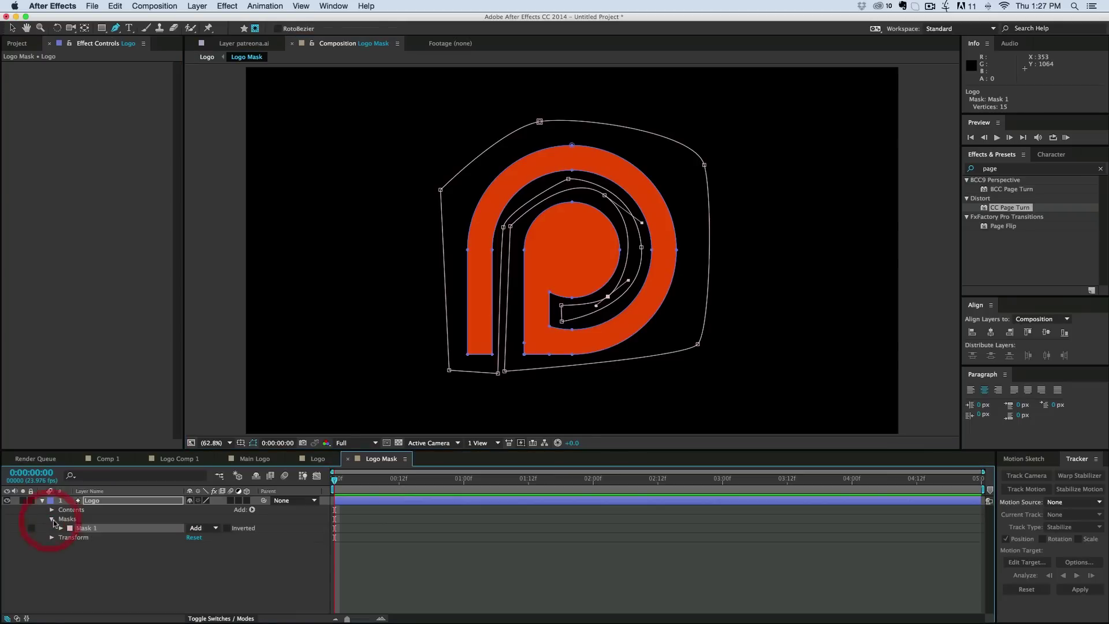
click(203, 528)
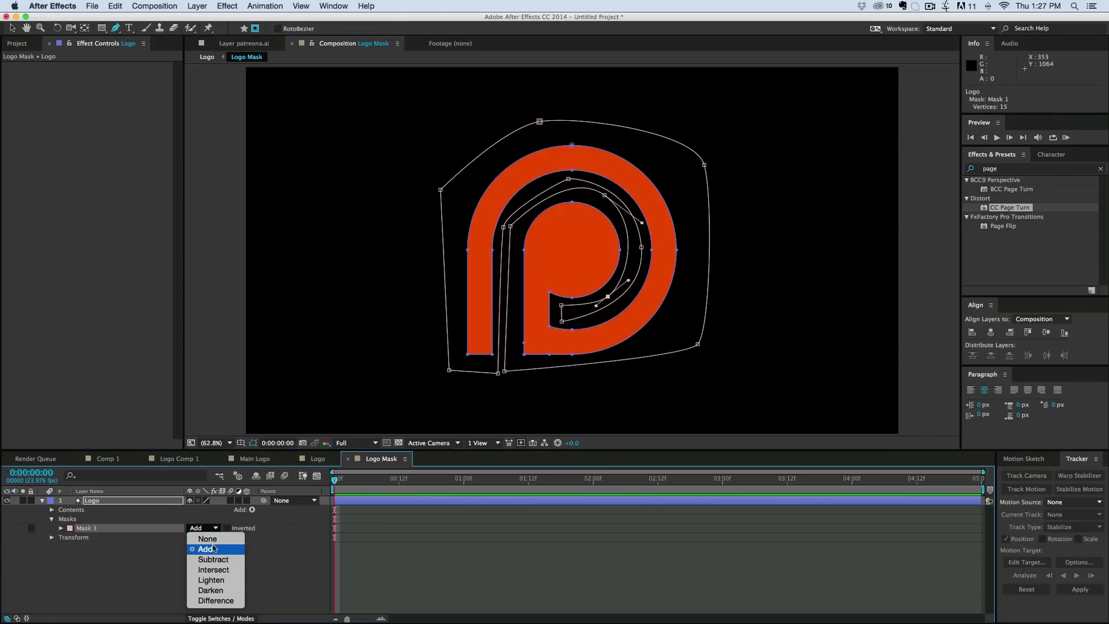
click(214, 559)
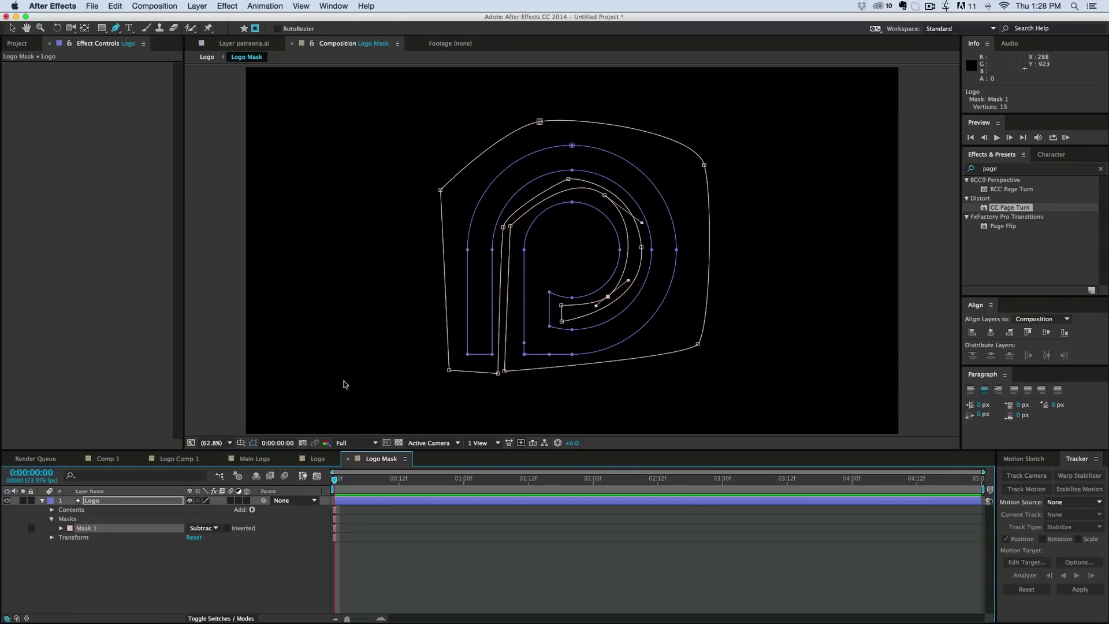
click(61, 527)
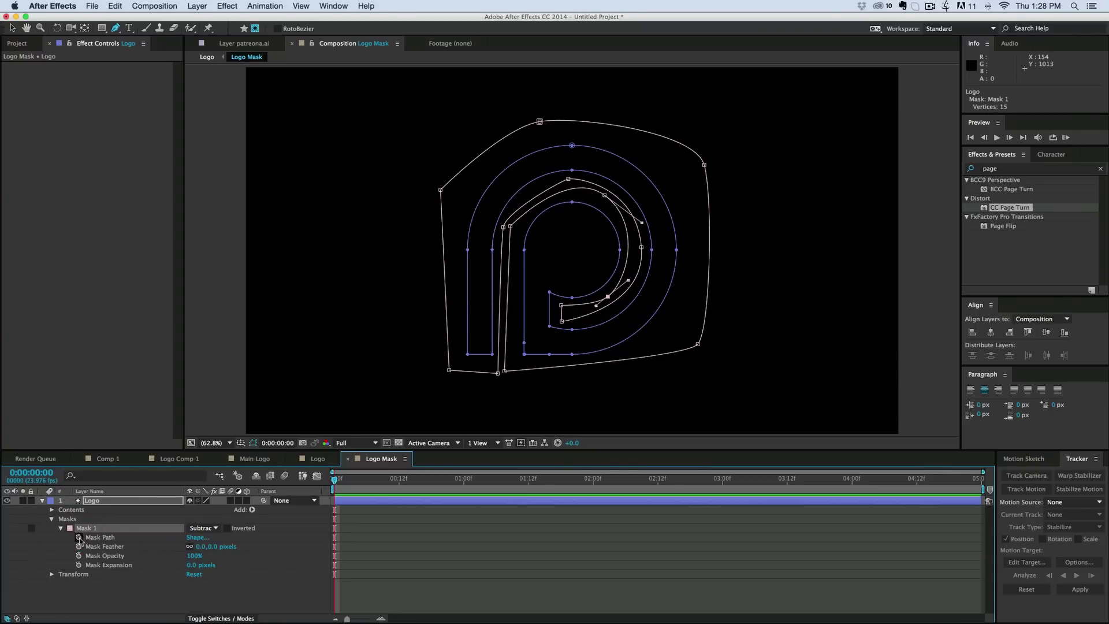
click(79, 537)
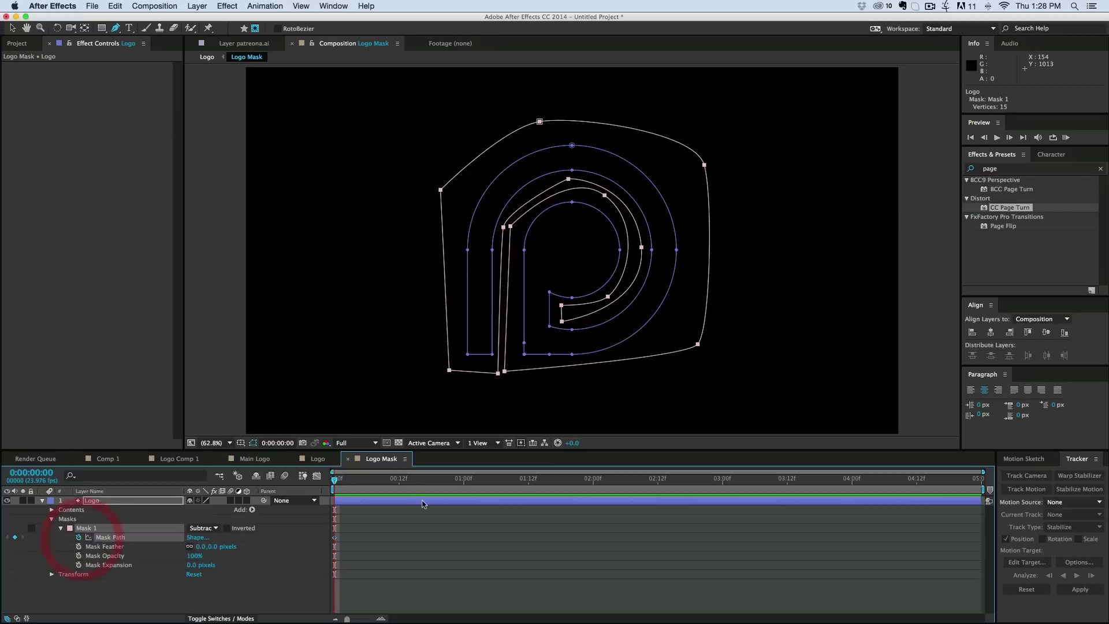
Step: At frame 5, move the mask's two lower left points up to uncover the logo's left stem
key(Page_Down)
key(Page_Down)
key(Page_Down)
key(Page_Down)
key(Page_Down)
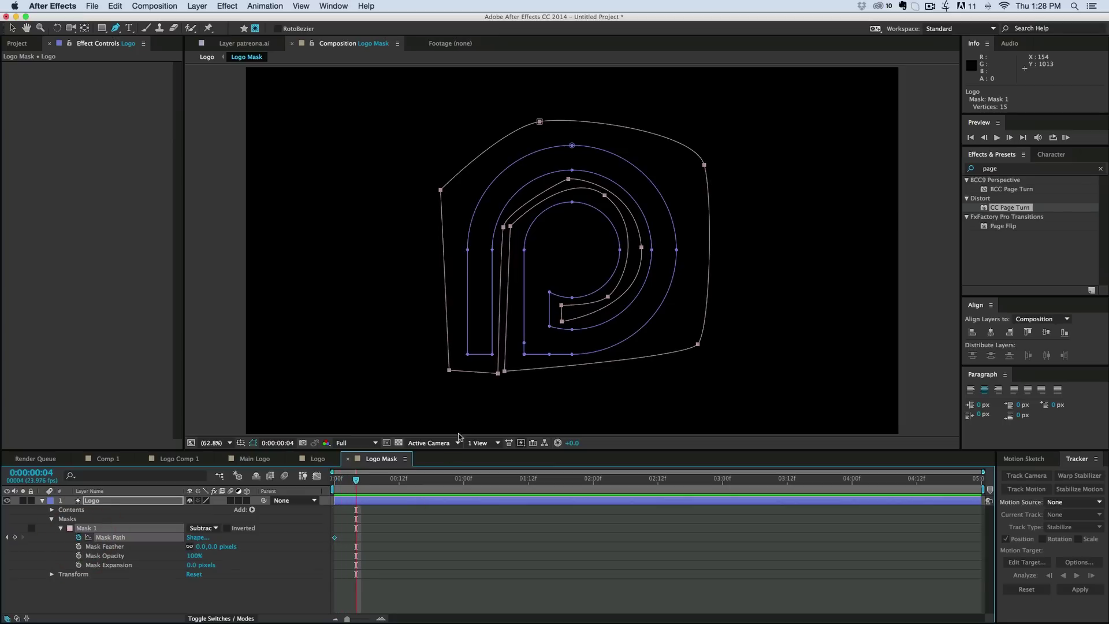
key(v)
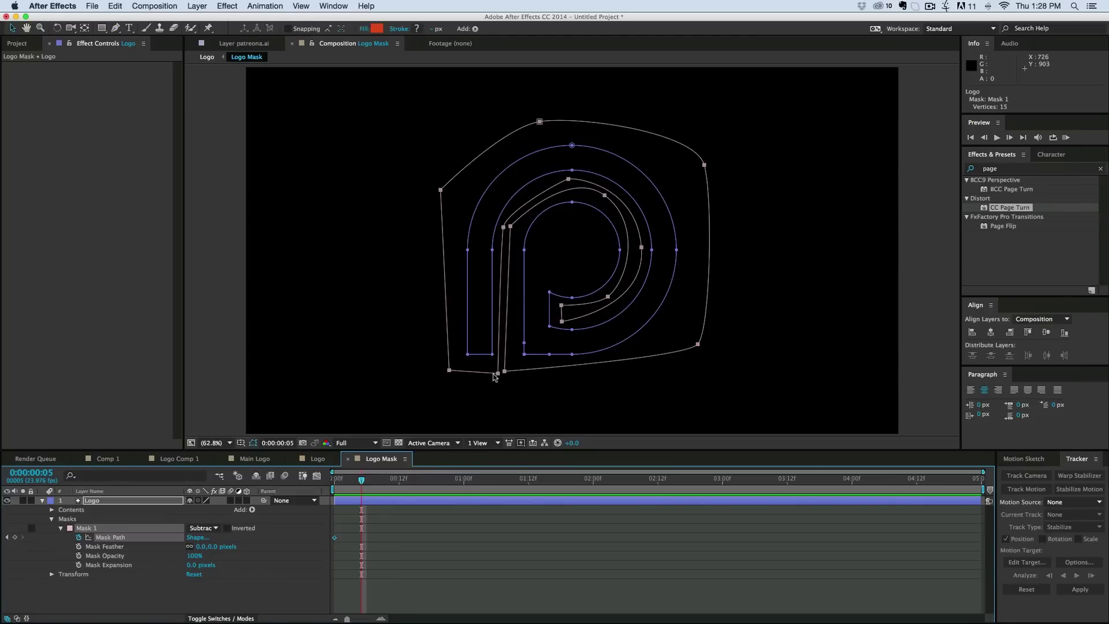
drag(498, 373, 504, 237)
drag(449, 369, 564, 176)
Step: At frame 10, reshape the mask by moving its left and upper points rightward to uncover the arc up to the logo's top centre
key(Page_Down)
key(Page_Down)
key(Page_Down)
key(Page_Down)
key(Page_Down)
drag(503, 228, 567, 180)
drag(456, 221, 558, 130)
drag(441, 189, 608, 93)
drag(539, 122, 673, 107)
drag(608, 93, 646, 96)
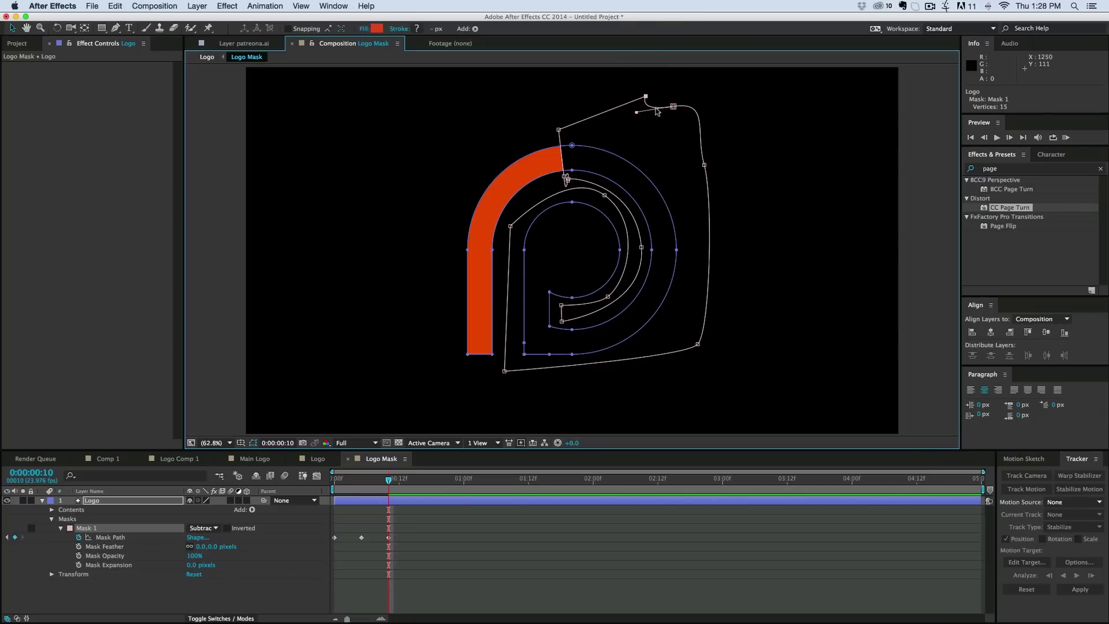
drag(560, 131, 566, 130)
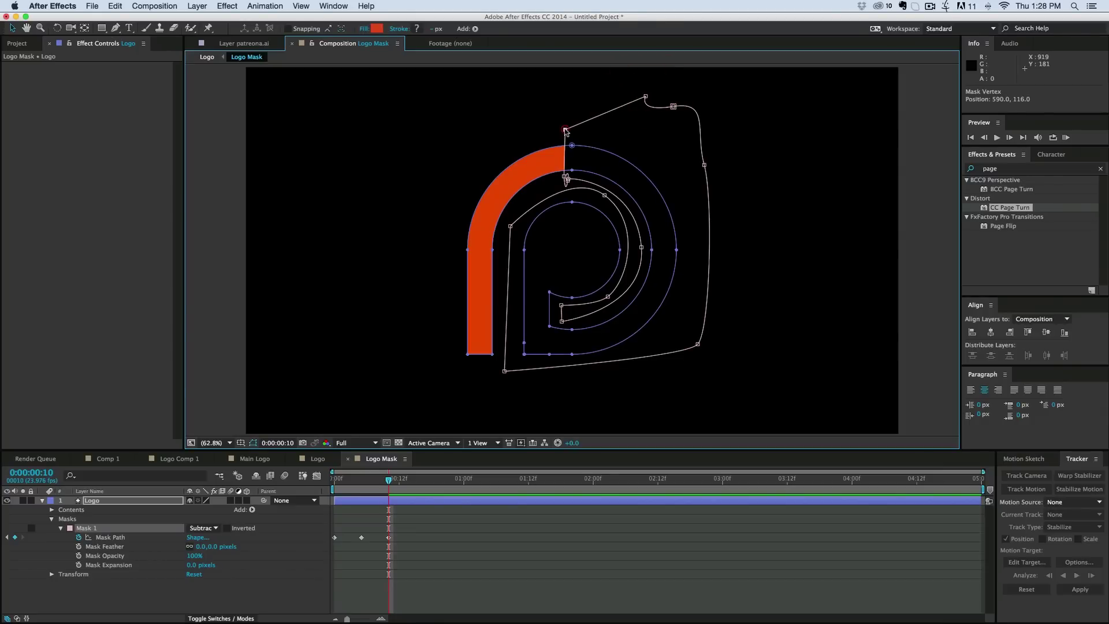
Step: At frame 15, move the mask's leading inner and outer points clockwise to uncover the arc's upper right part
key(Page_Down)
key(Page_Down)
key(Page_Down)
key(Page_Down)
key(Page_Down)
drag(565, 131, 718, 187)
drag(566, 179, 638, 219)
drag(567, 180, 635, 228)
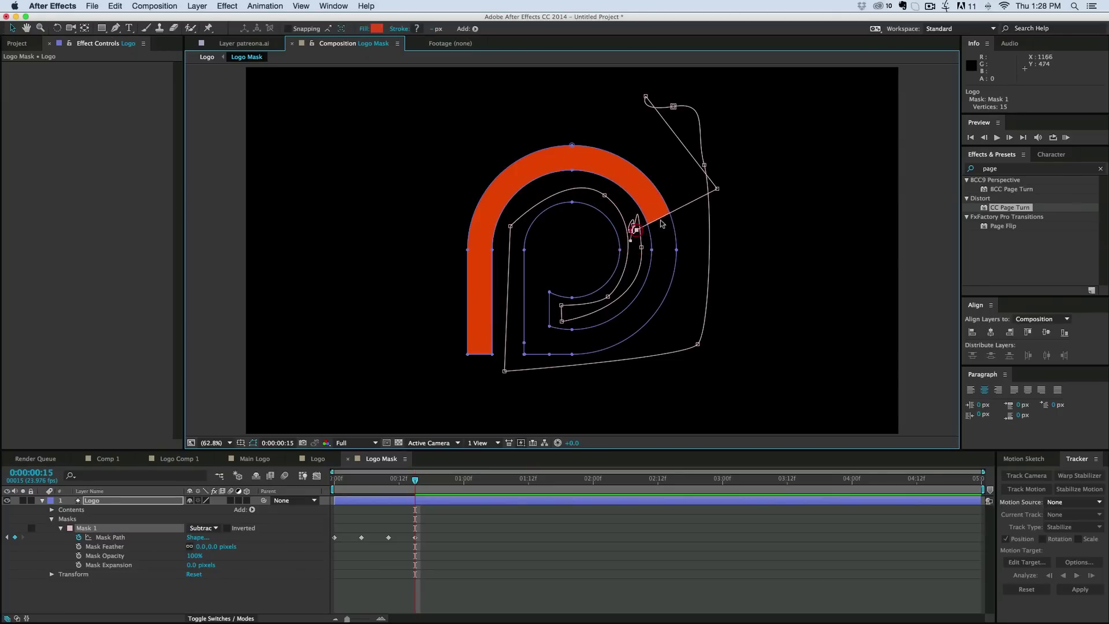
drag(716, 192, 725, 230)
drag(673, 106, 718, 224)
Step: At frame 20, move the mask's leading inner and outer points clockwise to uncover the right side of the logo's arc
key(Page_Down)
key(Page_Down)
key(Page_Down)
key(Page_Down)
key(Page_Down)
drag(632, 218, 627, 293)
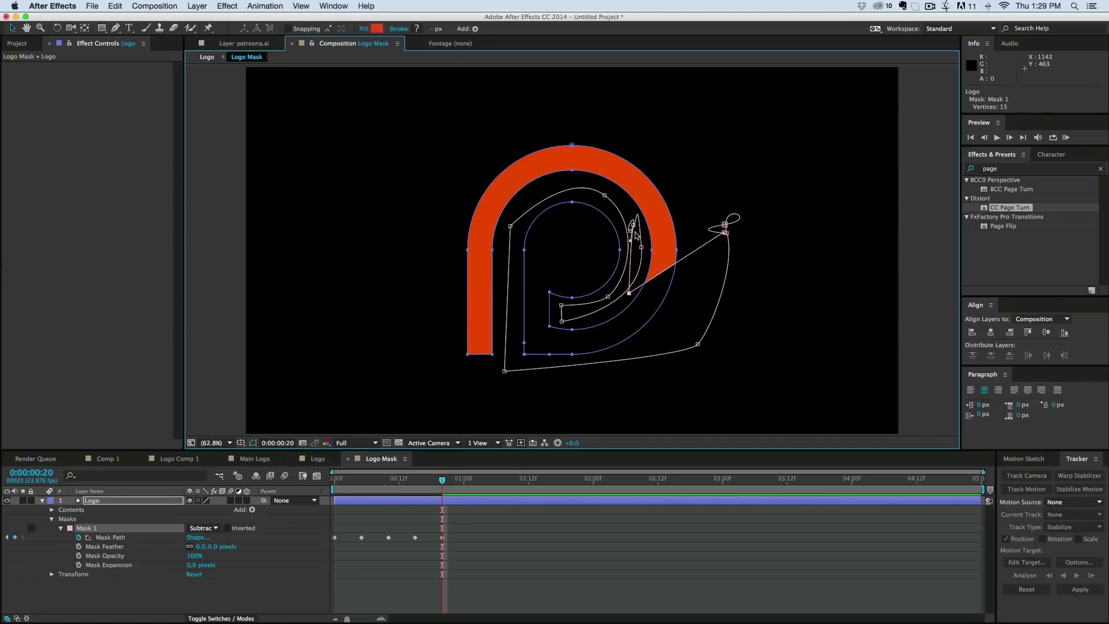
click(627, 294)
click(622, 292)
click(640, 263)
drag(640, 266, 626, 292)
click(625, 295)
drag(630, 360, 634, 239)
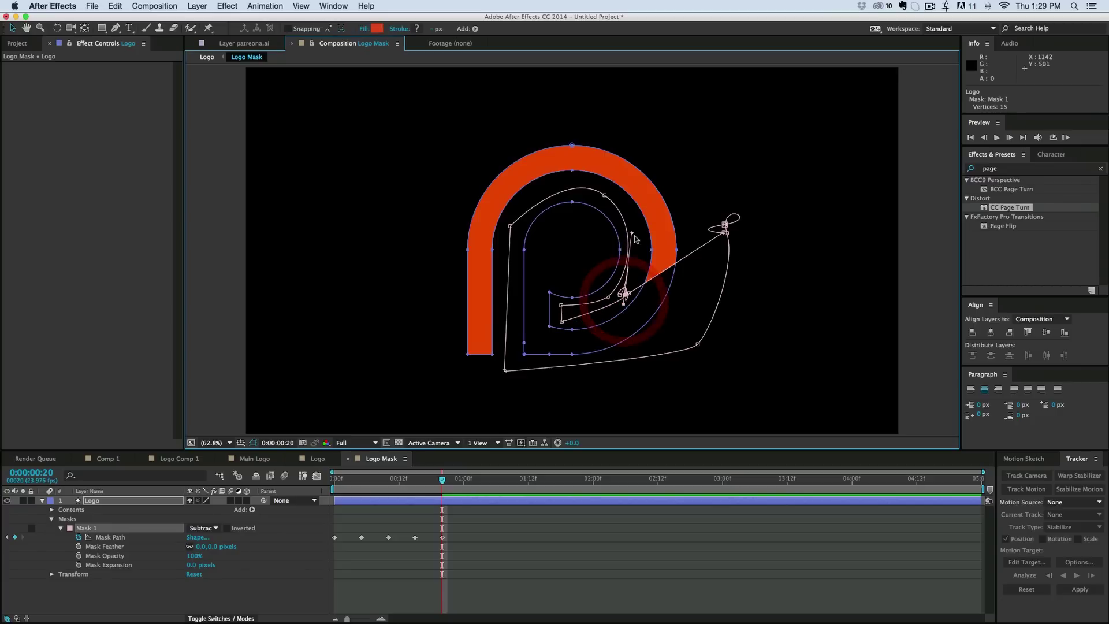
drag(727, 229, 674, 358)
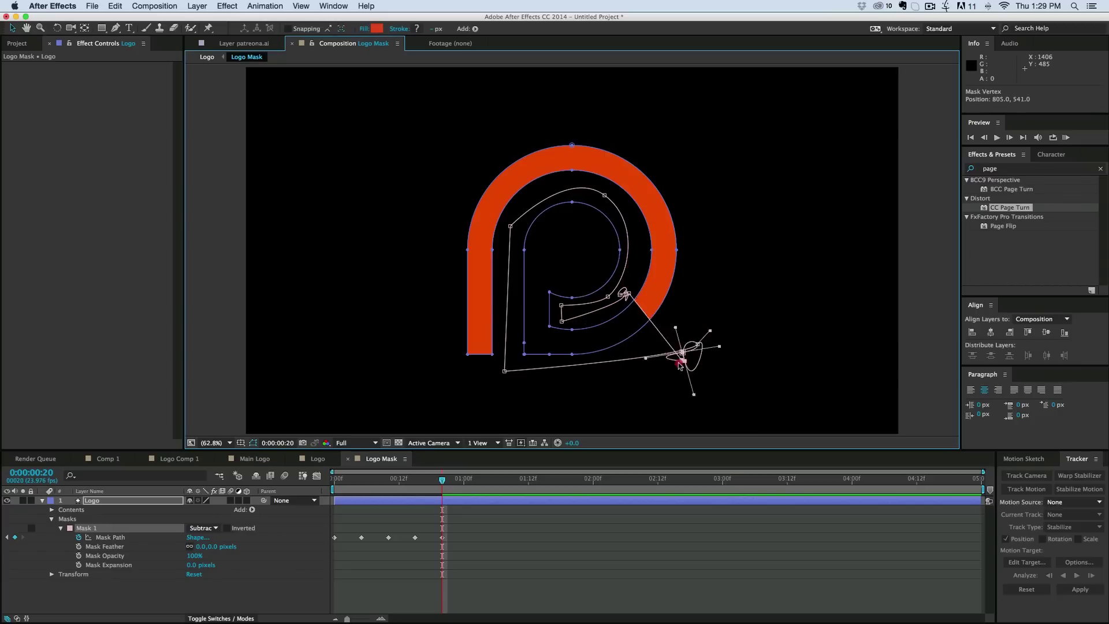
Step: At frame 25, move the mask's leading inner and outer points down and leftward to uncover the arc's lower part
key(Page_Down)
key(Page_Down)
key(Page_Down)
key(Page_Down)
key(Page_Down)
drag(625, 293, 530, 395)
click(560, 312)
drag(722, 324, 693, 396)
drag(712, 359, 648, 420)
drag(669, 375, 559, 305)
Step: At 0:00:01:06, reshape the mask's leading edge into a diagonal that uncovers the logo's inner stem
key(Page_Down)
key(Page_Down)
key(Page_Down)
key(Page_Down)
key(Page_Down)
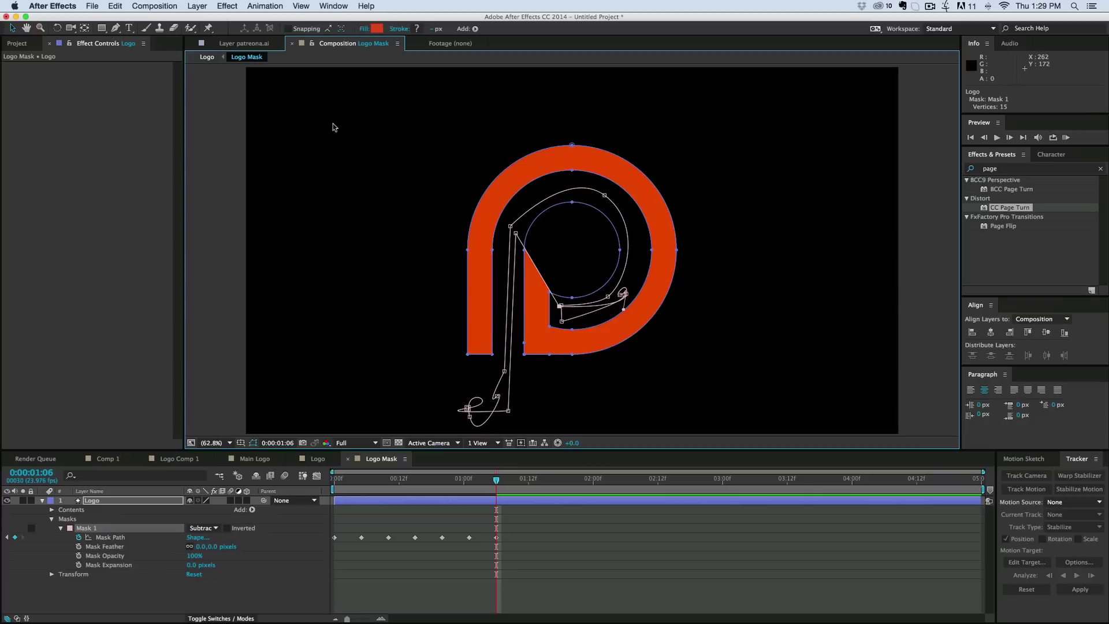
Step: Add a smooth Pen tool vertex on the mask's diagonal edge and, at 0:00:01:11, curve it outward to uncover the inner circle
click(115, 28)
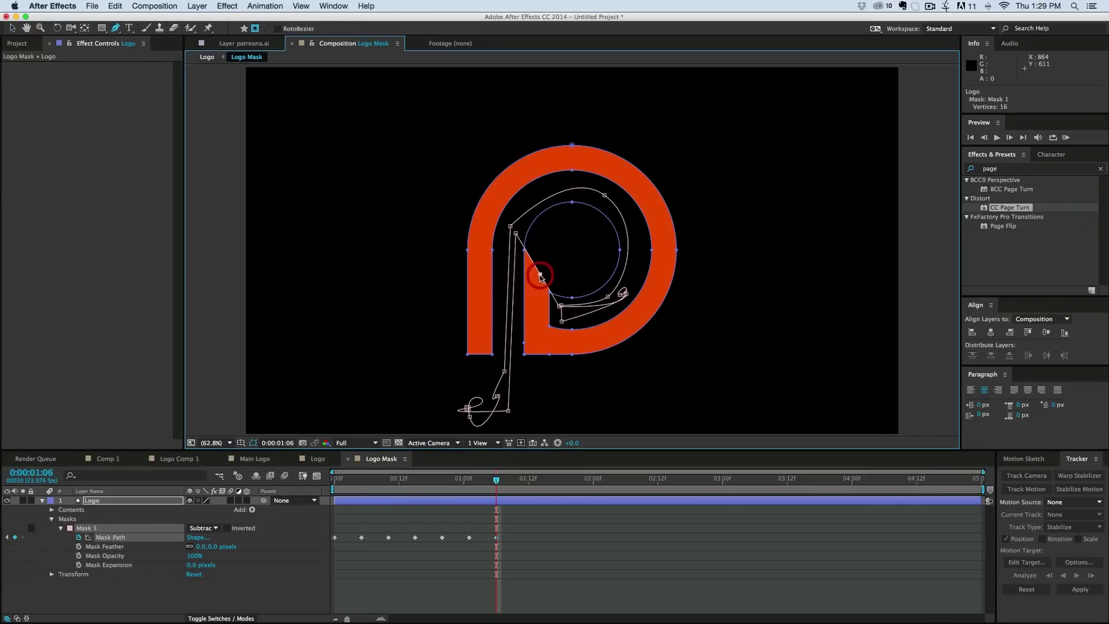
drag(540, 278, 552, 265)
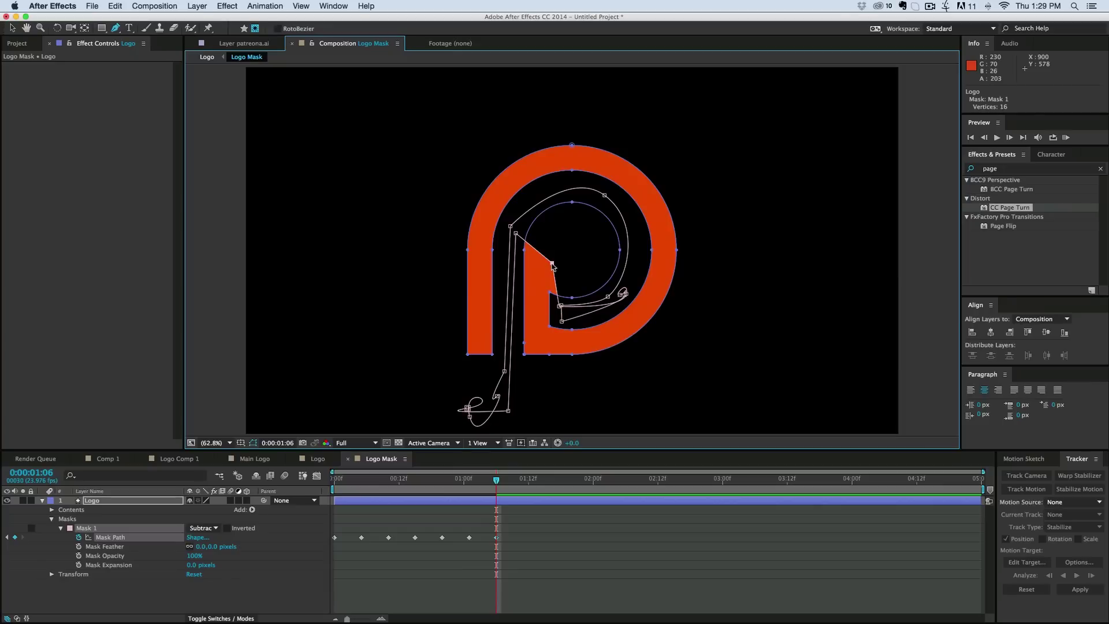
key(super+z)
click(540, 277)
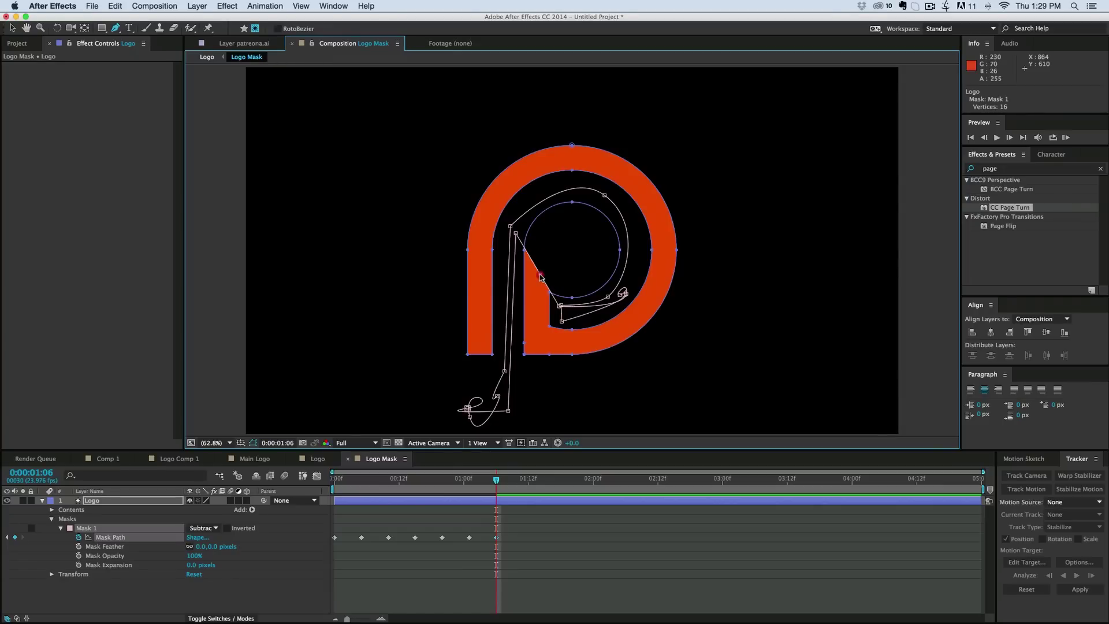
drag(541, 278, 570, 319)
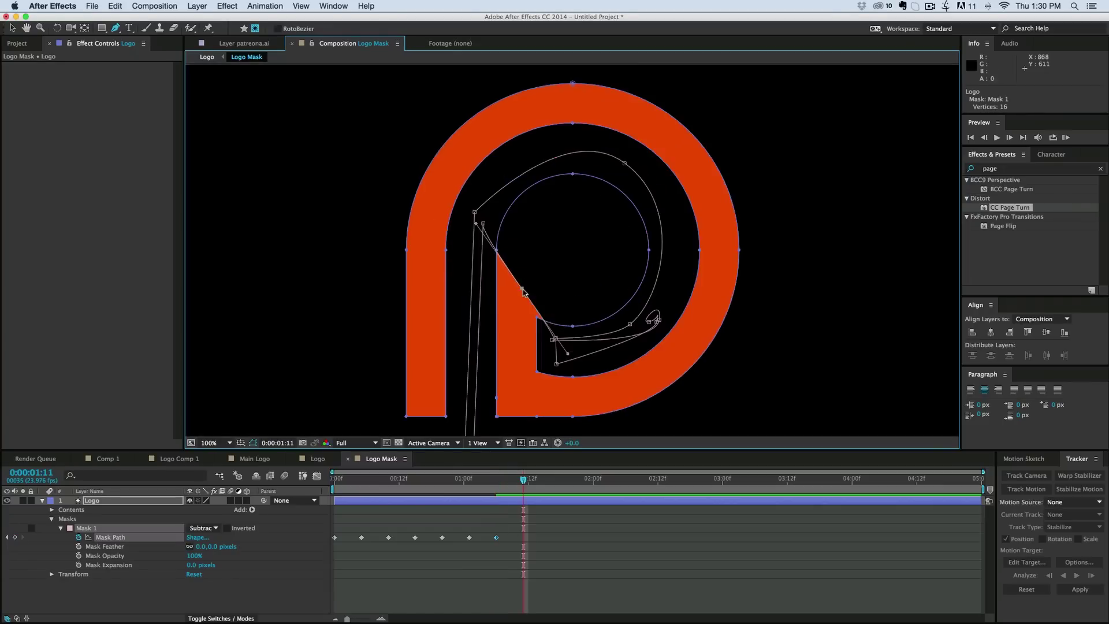
drag(635, 311, 718, 324)
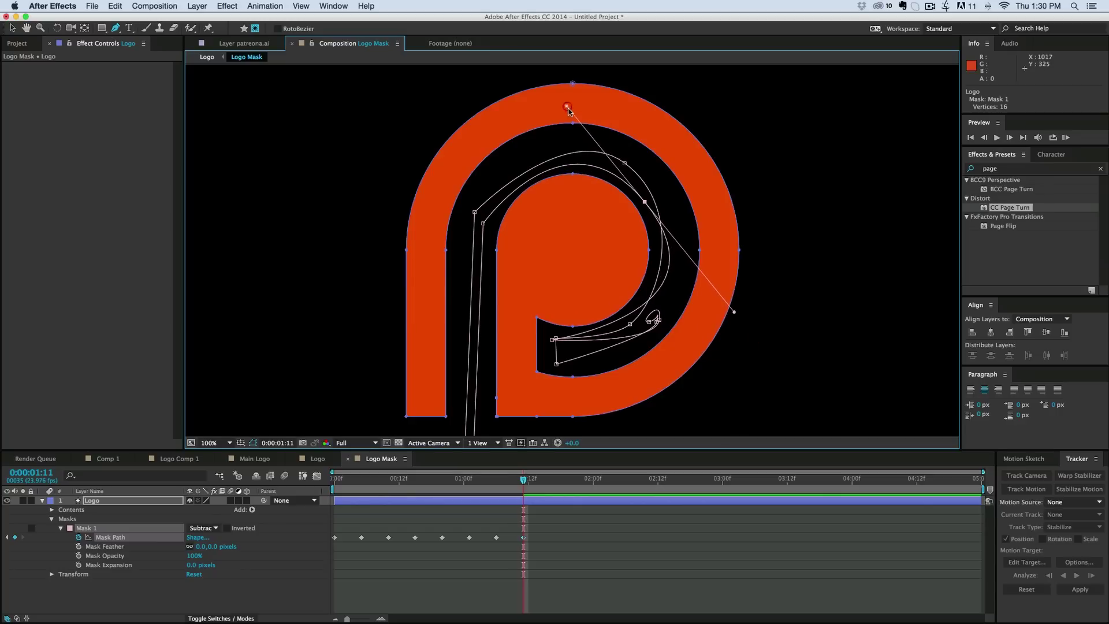
Step: At 0:00:01:07, move the mask's left, lower and curved vertices so only the circle's lower left part is uncovered
key(Page_Up)
key(Page_Up)
key(Page_Up)
key(Page_Up)
drag(483, 222, 481, 283)
drag(600, 344, 559, 348)
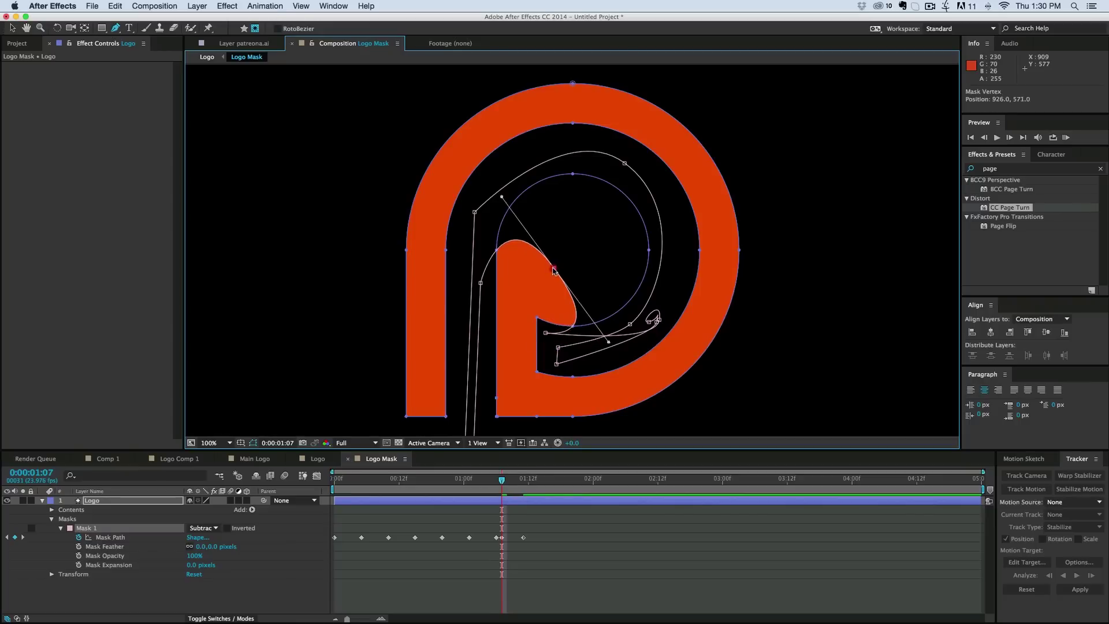
Step: Just after the one-second mark, move the mask vertex near the logo's inner corner downward
key(Page_Up)
key(Page_Up)
key(Page_Up)
key(Page_Up)
drag(559, 309, 549, 373)
Step: Check the mask reveal frame by frame up to 0:00:01:10 and preview it from the start
key(Page_Down)
key(Page_Down)
key(Page_Down)
key(Page_Down)
key(Page_Down)
key(Page_Down)
key(Page_Down)
key(Page_Down)
key(Page_Up)
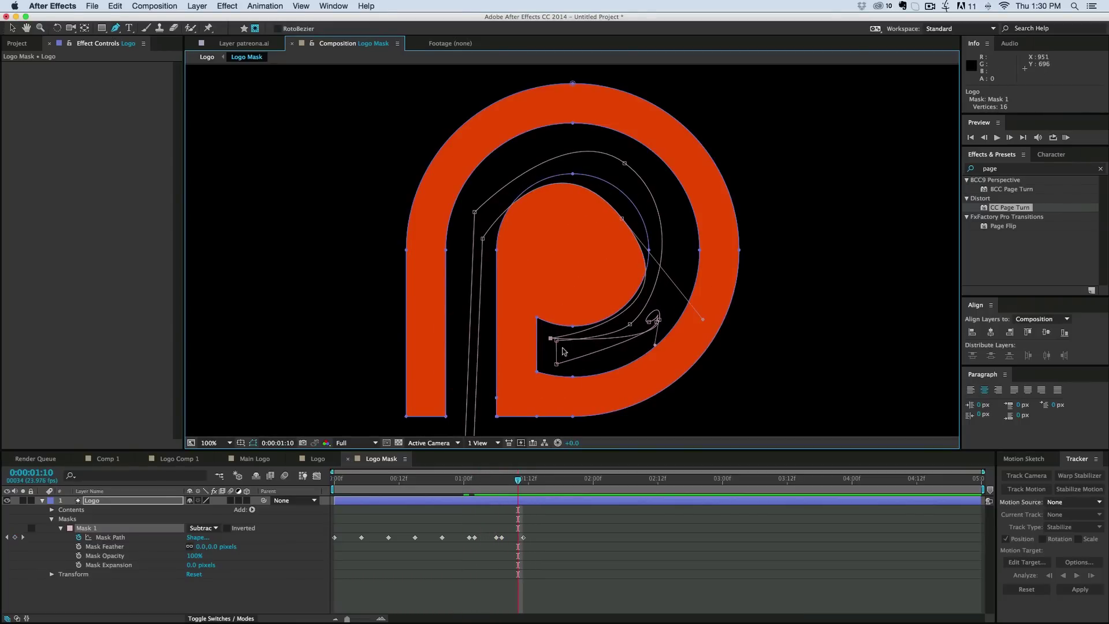
click(375, 555)
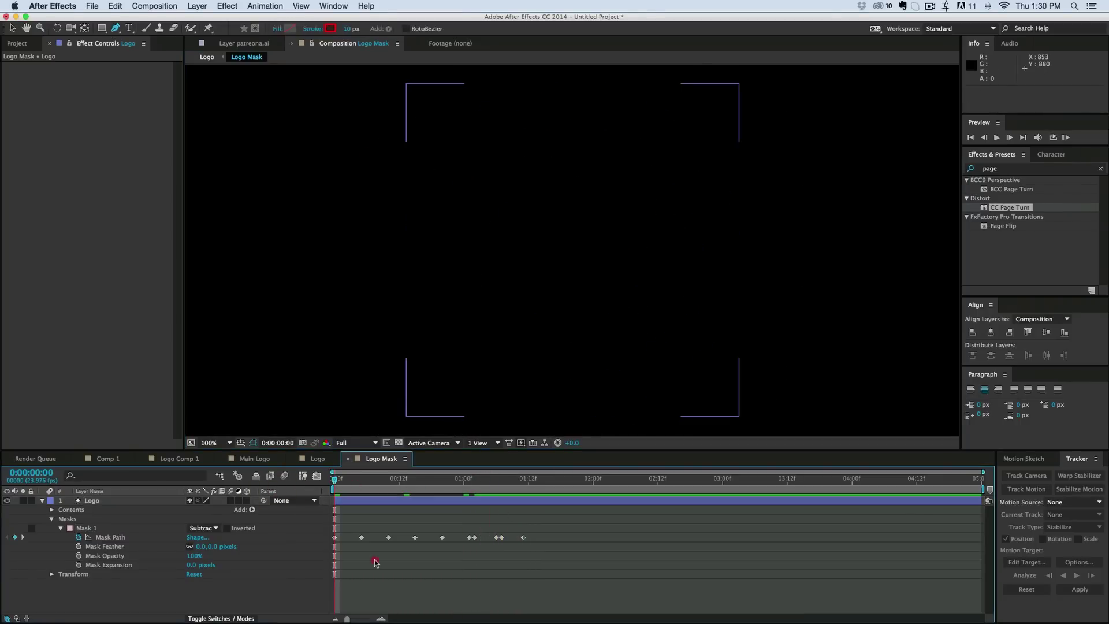
key(space)
Step: At frame 8, undo the last path edit and move the mask's upper vertex up and left, clear of the arc's outer edge
mouse_move(384, 480)
mouse_down()
mouse_move(362, 481)
mouse_move(377, 480)
mouse_up()
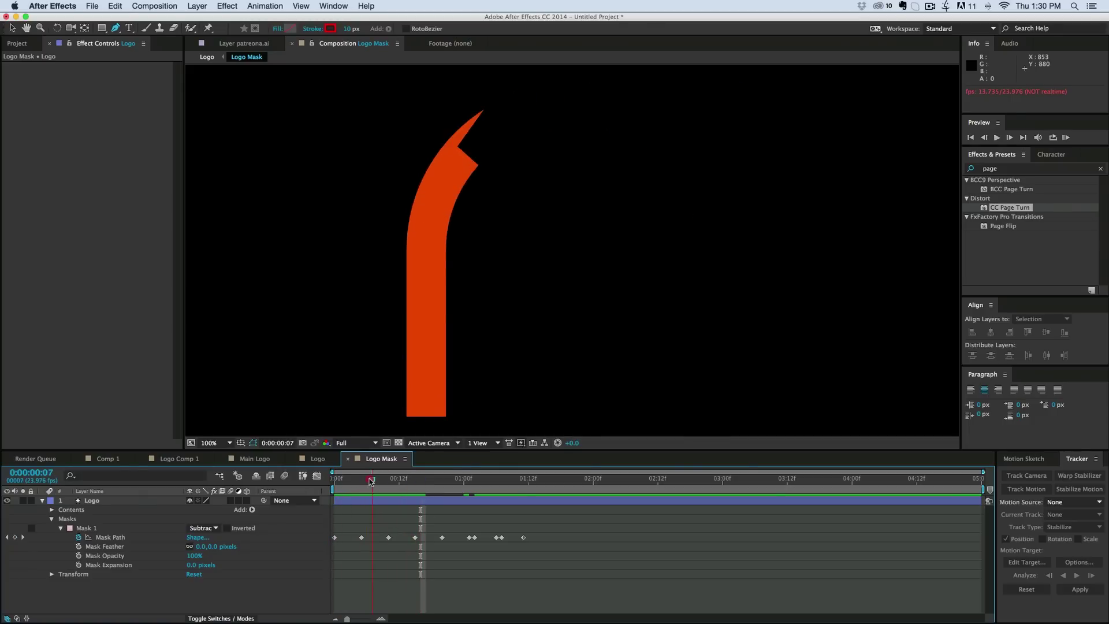
key(super+z)
key(v)
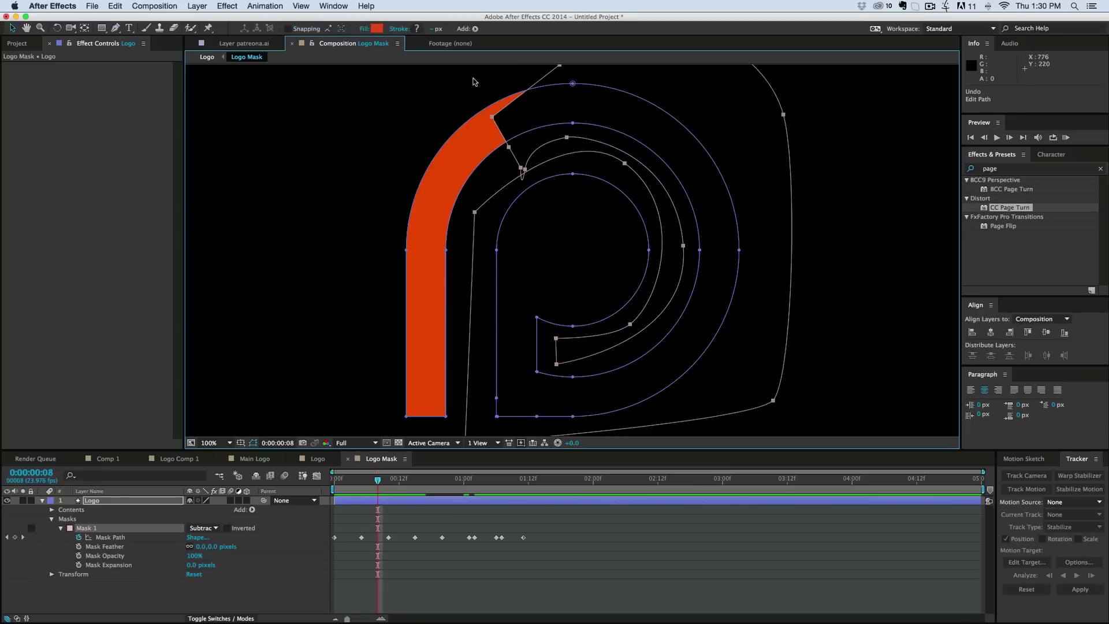
click(473, 82)
click(492, 117)
drag(492, 118, 470, 99)
Step: Check the mask reveal frame by frame up to 0:00:01:12 and preview the full animation
key(Page_Down)
key(Page_Down)
key(Page_Down)
key(Page_Down)
key(Page_Down)
key(Page_Down)
key(Page_Down)
key(Page_Down)
key(Page_Down)
key(Page_Down)
key(Page_Down)
key(Page_Down)
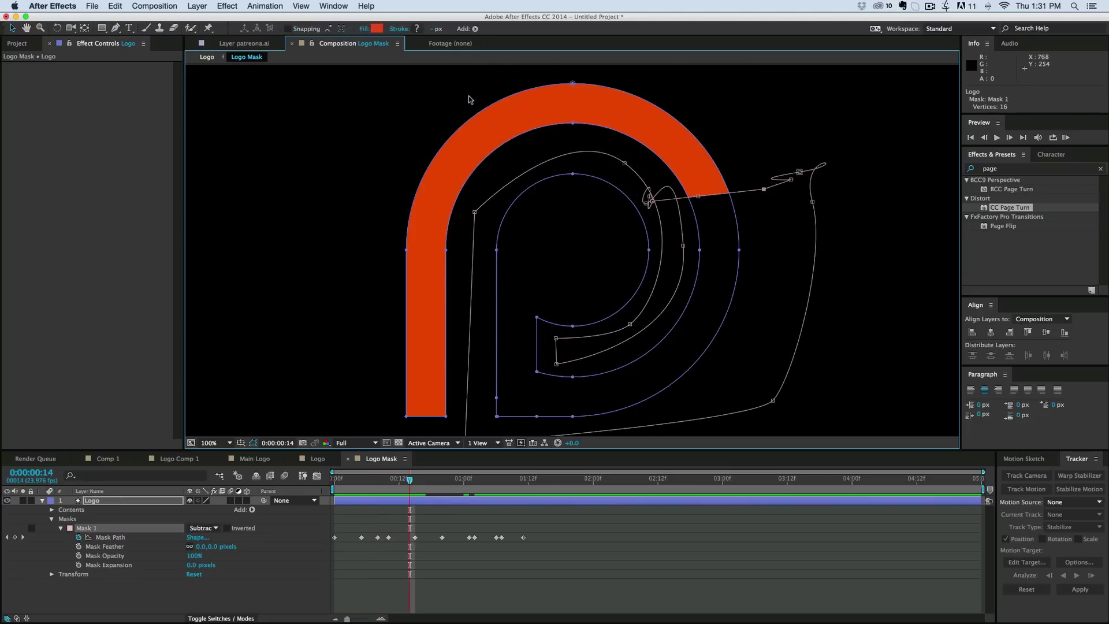
key(Page_Down)
key(Page_Down)
key(Page_Down)
key(Page_Down)
key(Page_Down)
key(Page_Down)
key(Page_Down)
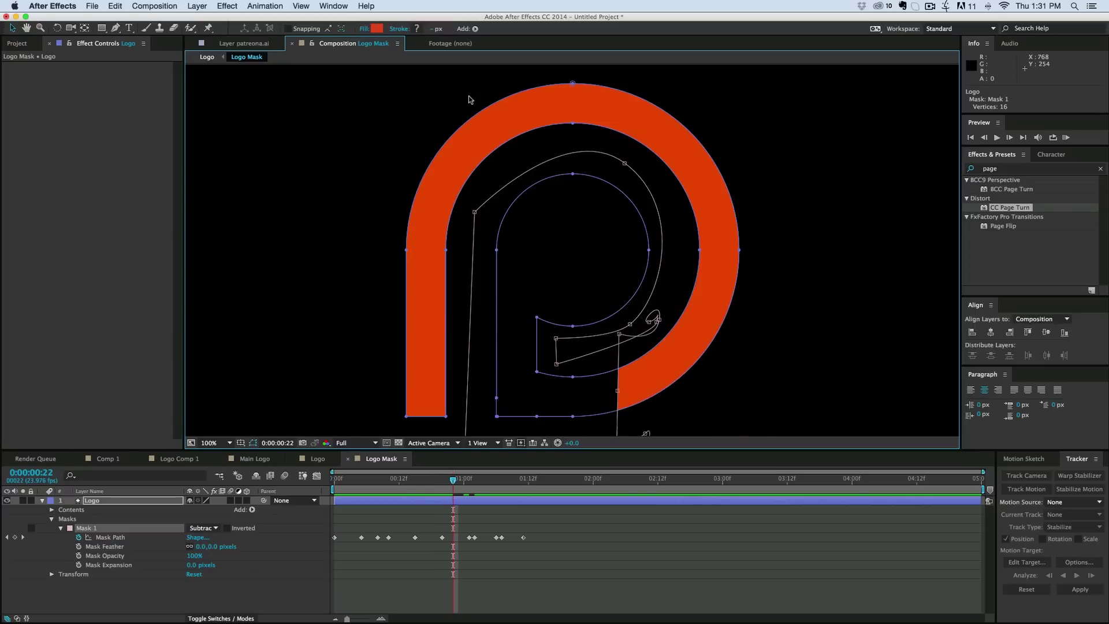
key(Page_Down)
key(Page_Down)
key(Page_Down)
key(Page_Down)
key(Page_Down)
key(Page_Down)
key(Page_Down)
key(Page_Down)
key(Page_Down)
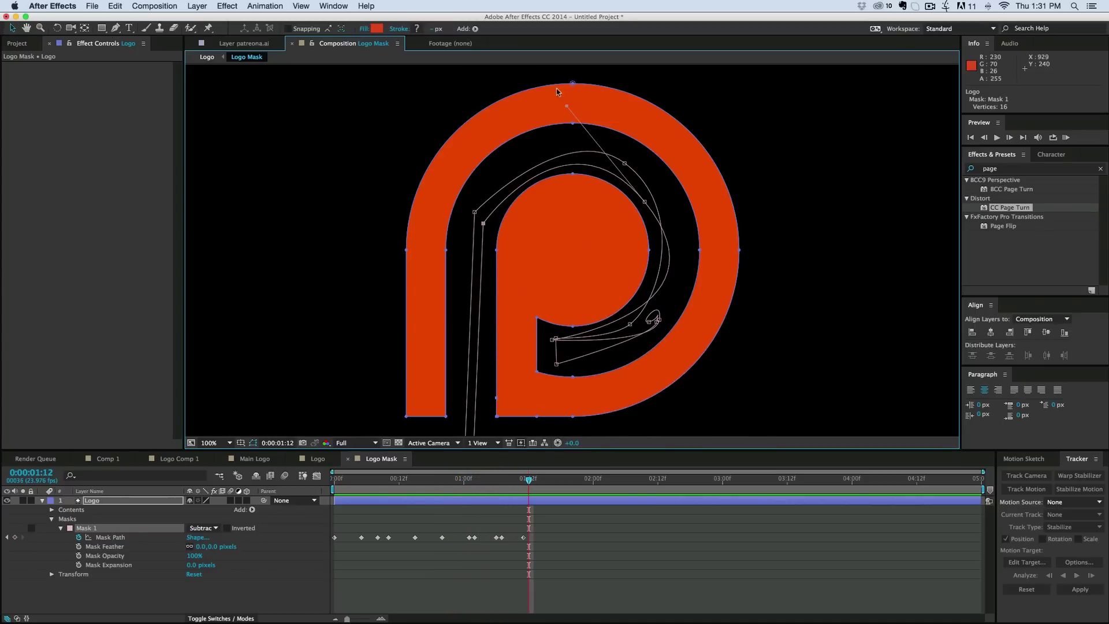
key(comma)
key(KP_0)
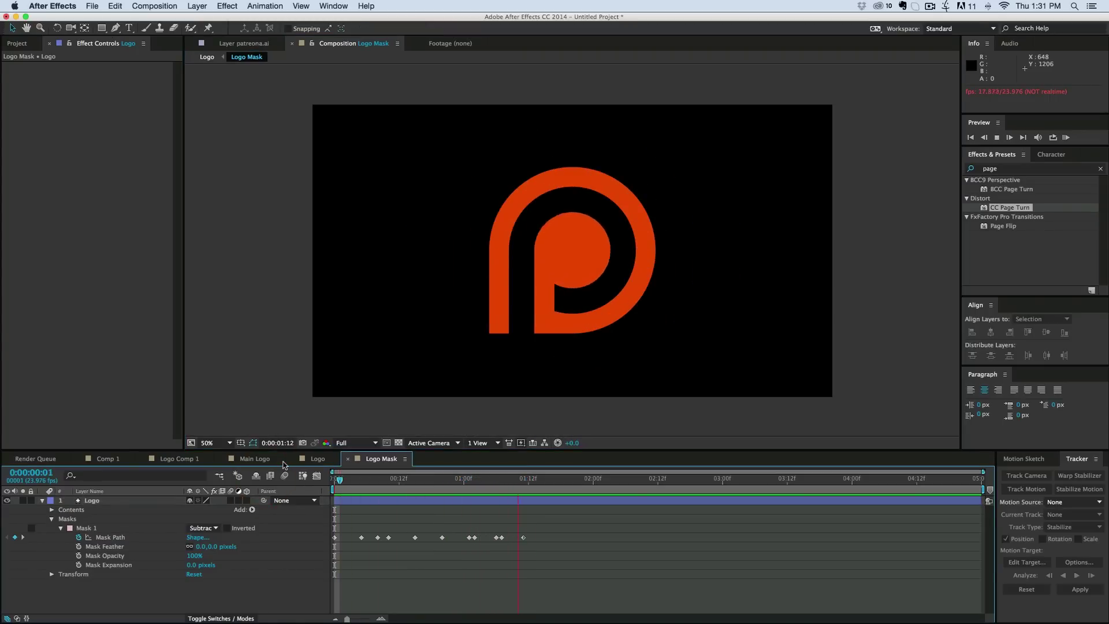
click(270, 475)
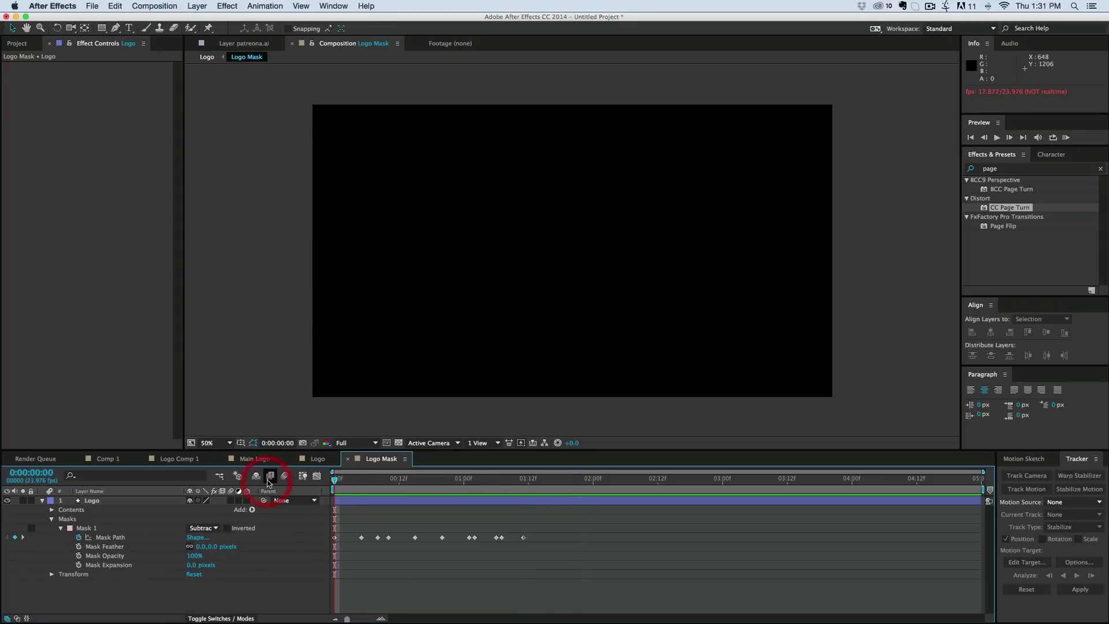
Step: Duplicate Mask 1 and shift the copy's Mask Path keyframes to start at 0:00:00:05
click(84, 529)
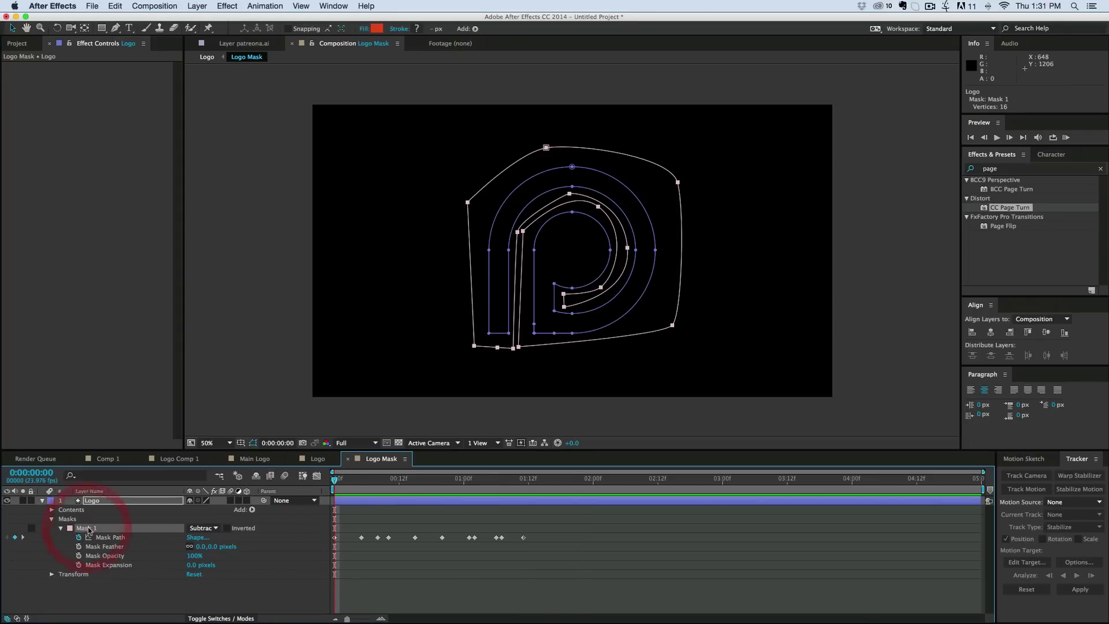
key(super+d)
drag(309, 570, 582, 598)
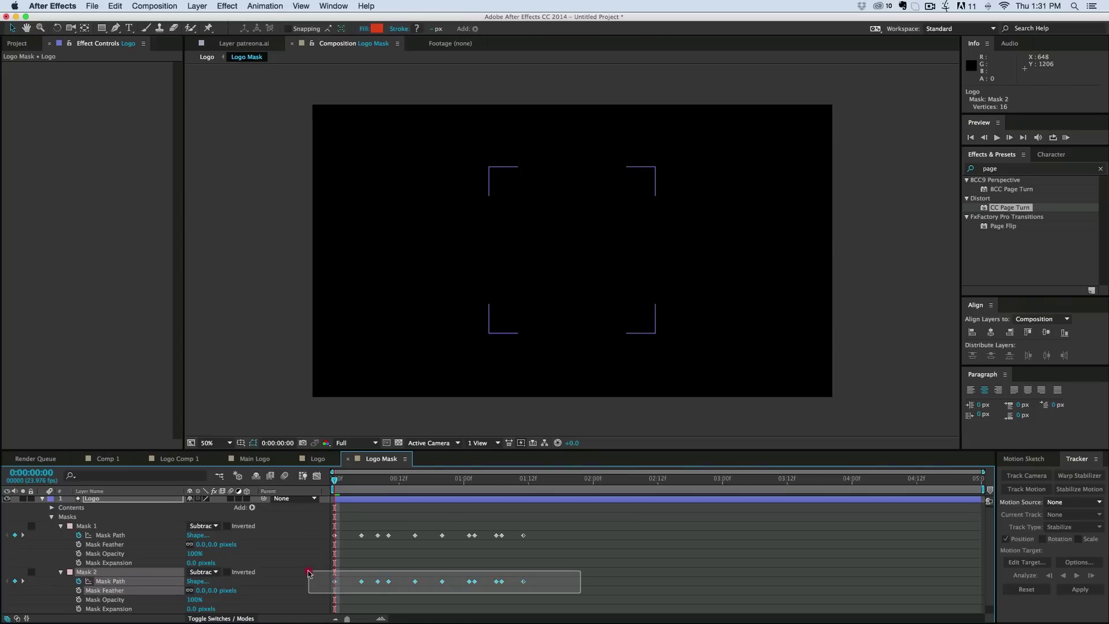
drag(341, 583, 361, 585)
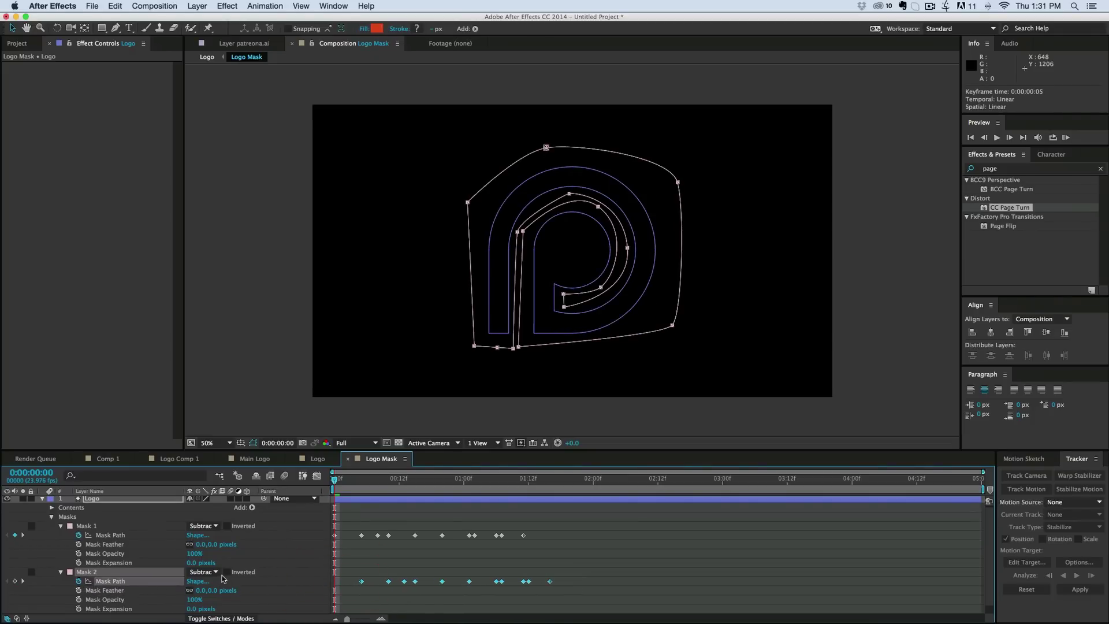
Step: Invert Mask 2 and preview the animation from the start
click(228, 573)
key(space)
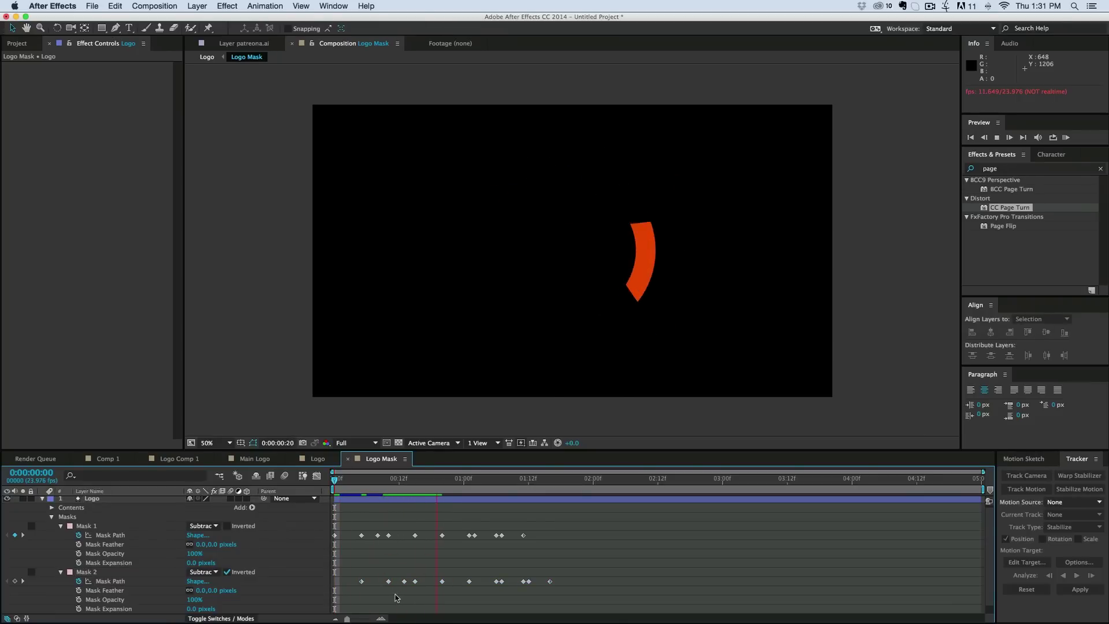
key(space)
key(Home)
key(space)
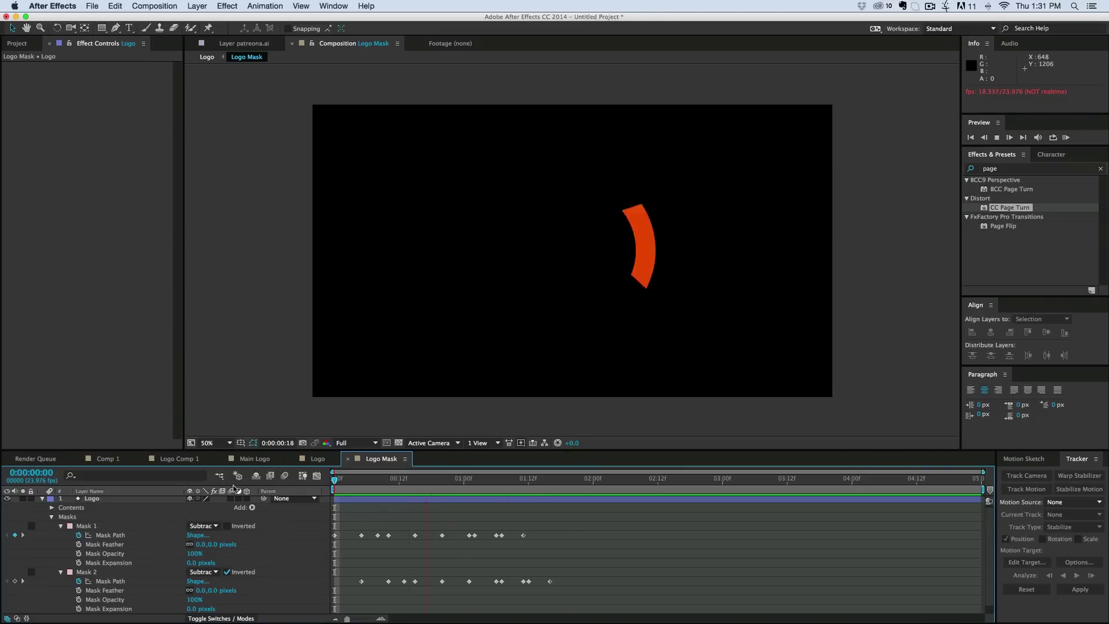
key(space)
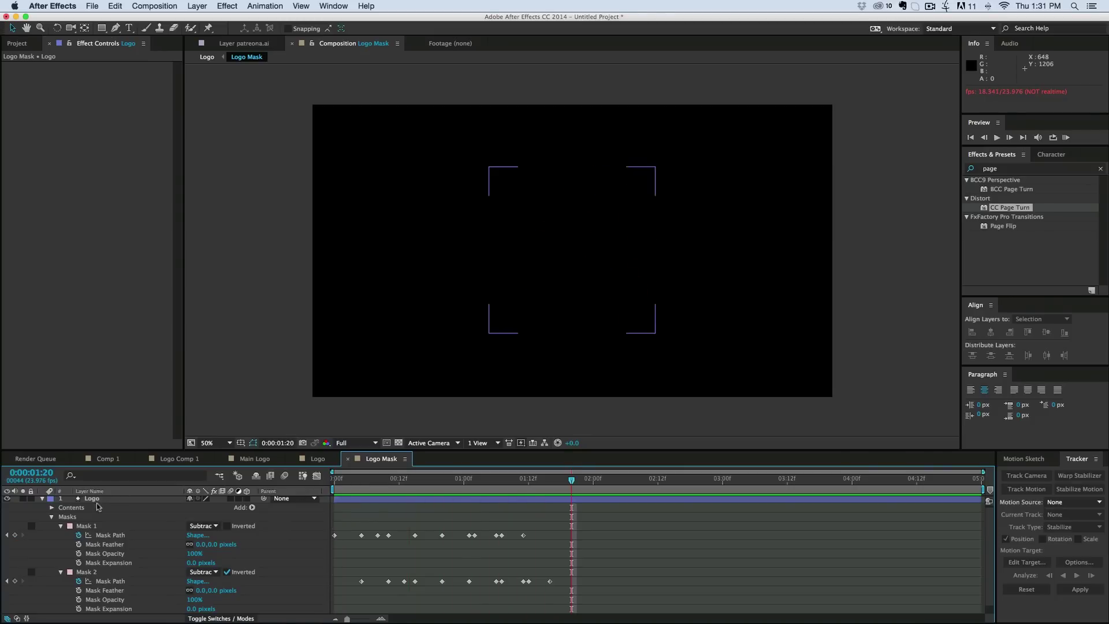
Step: In the Logo composition, go to frame 5 and apply CC Page Turn to the Logo Mask layer
click(43, 499)
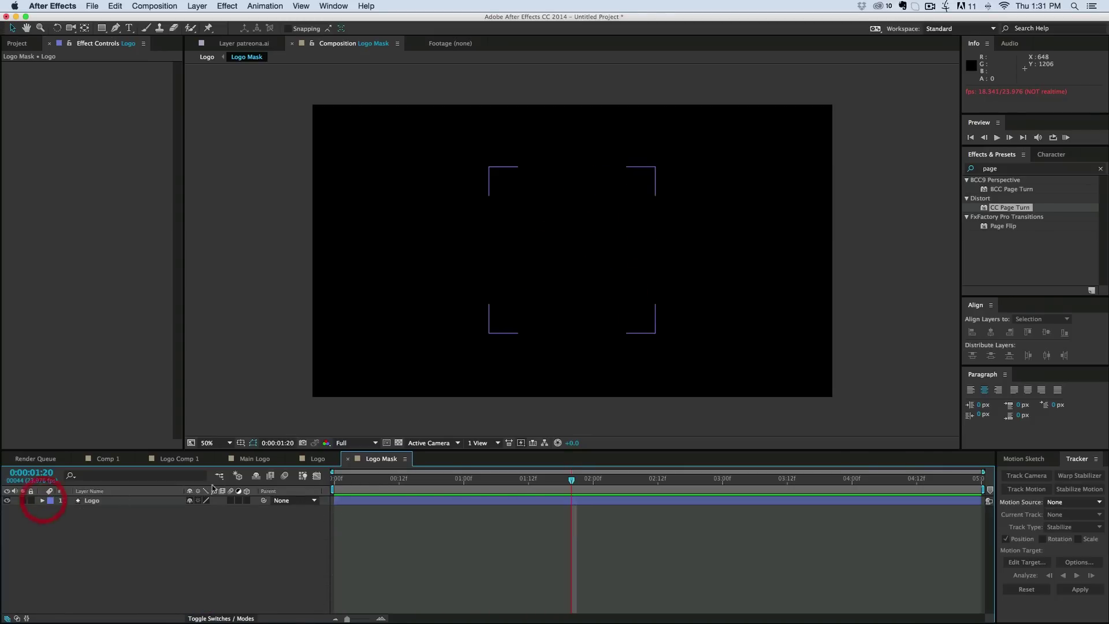
click(320, 459)
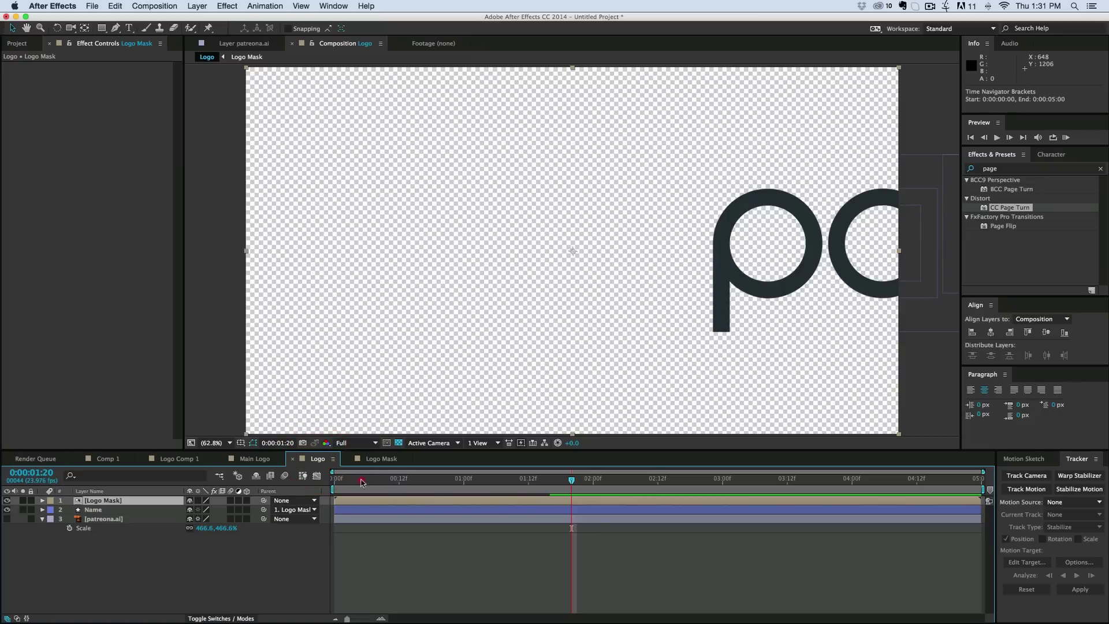
drag(367, 481, 361, 480)
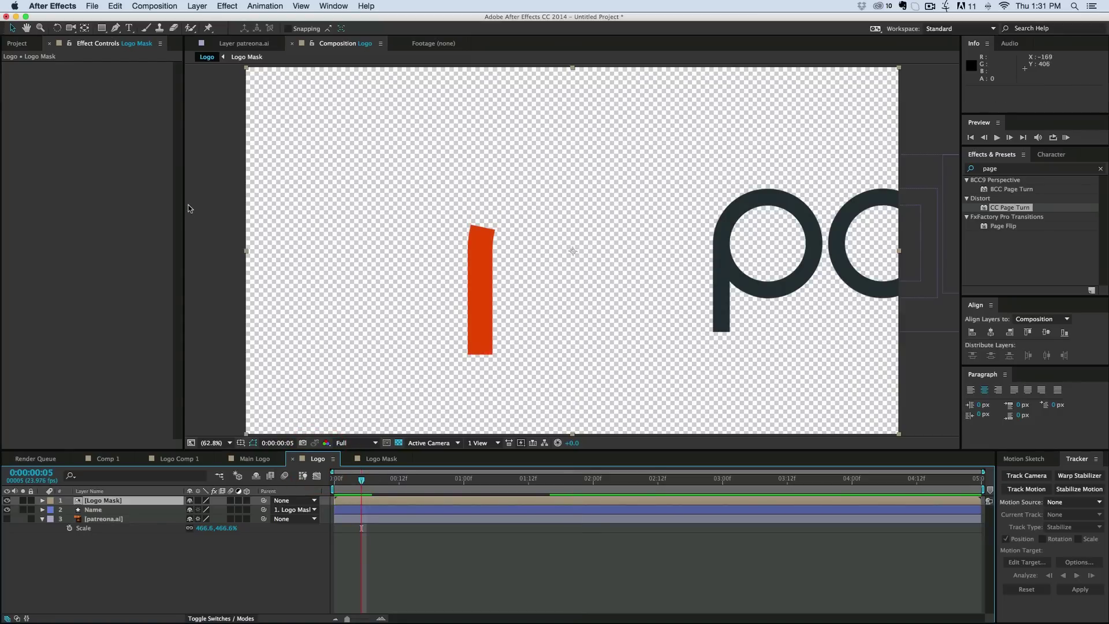
click(370, 500)
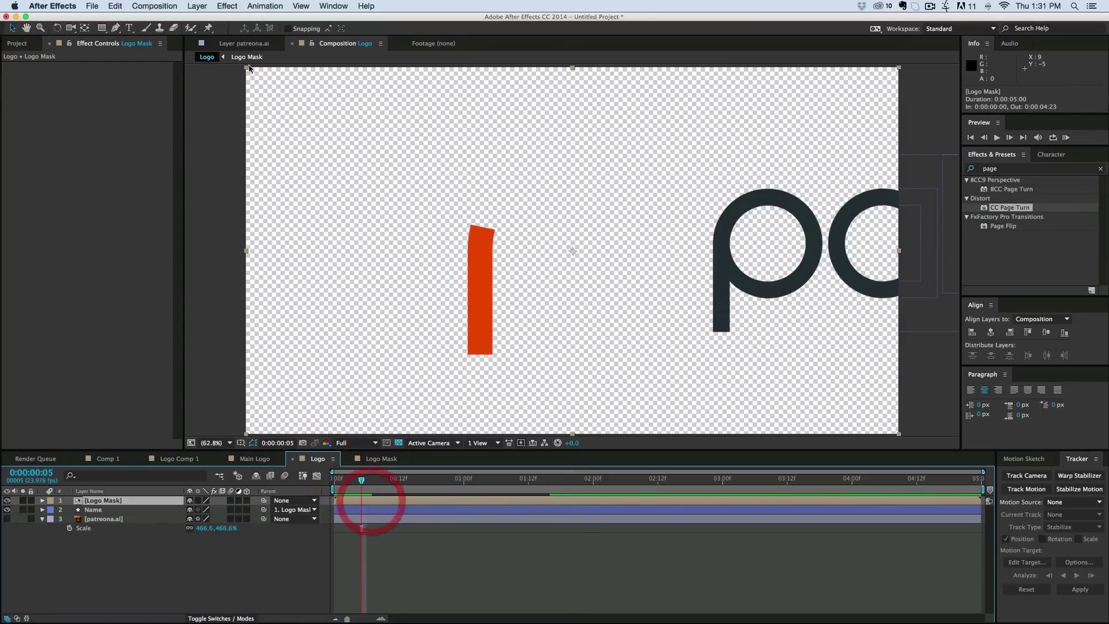
click(231, 6)
click(239, 30)
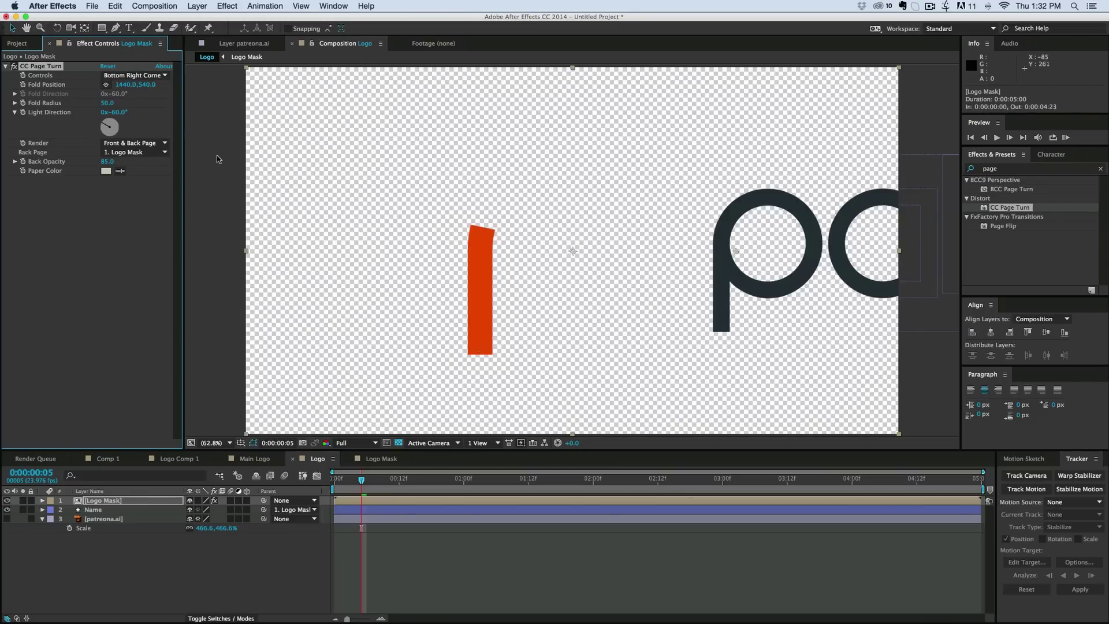
Step: Place the CC Page Turn fold position near the orange stem's lower end and set Controls to Classic UI
click(105, 85)
click(480, 344)
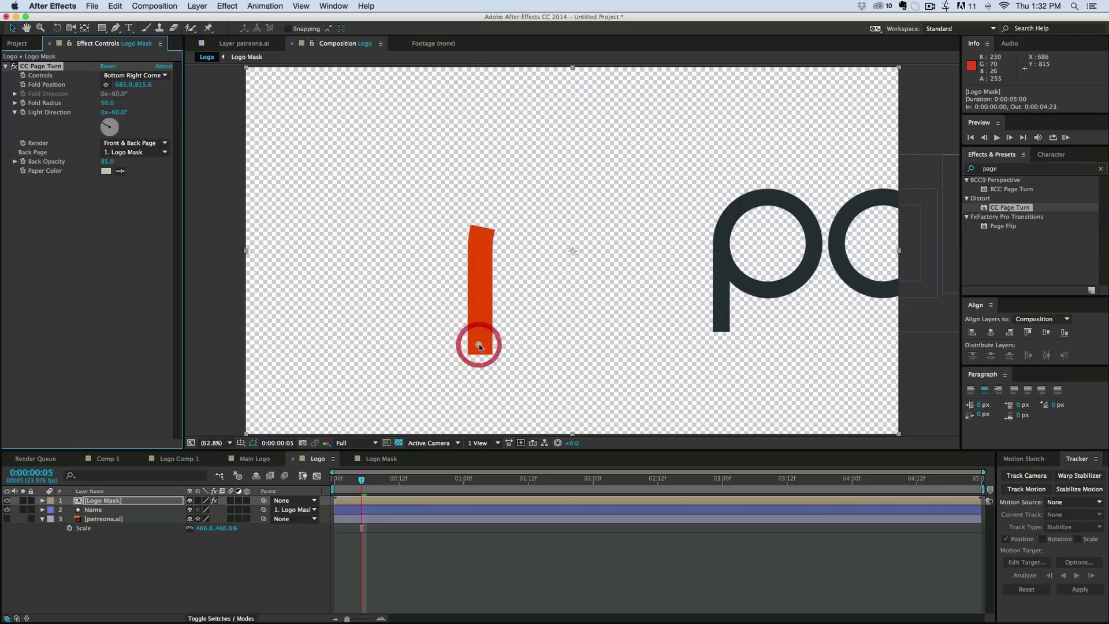
click(125, 76)
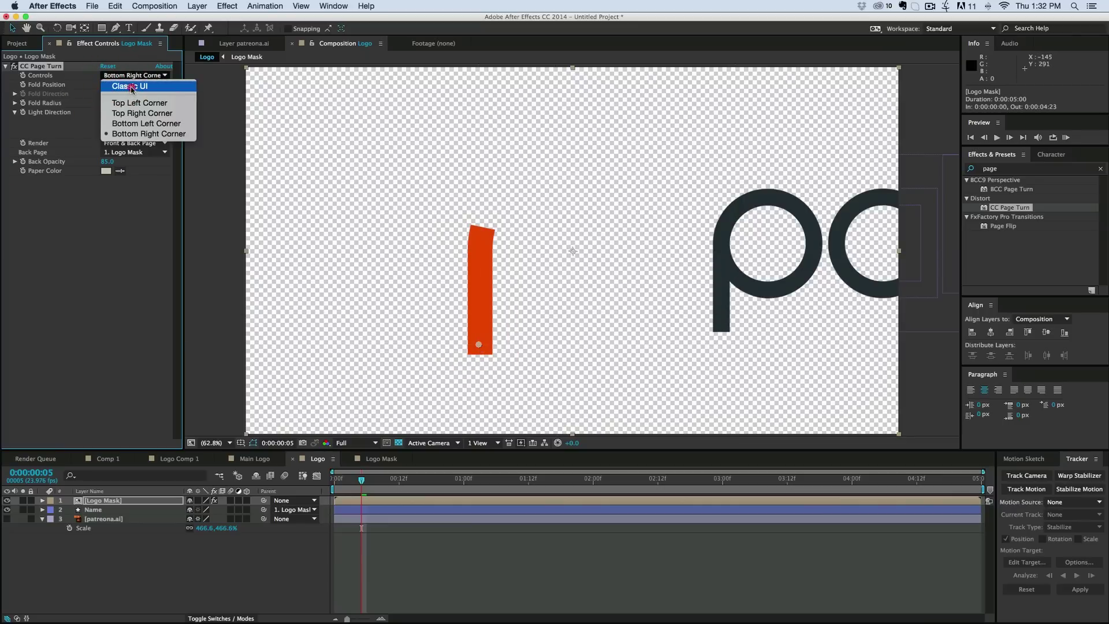
click(132, 88)
Step: Set Fold Direction to 165° and Fold Radius to 86, and move the fold position to about 694.5, 804.4 on the stem
drag(162, 99, 312, 116)
drag(475, 346, 485, 251)
drag(484, 304, 481, 331)
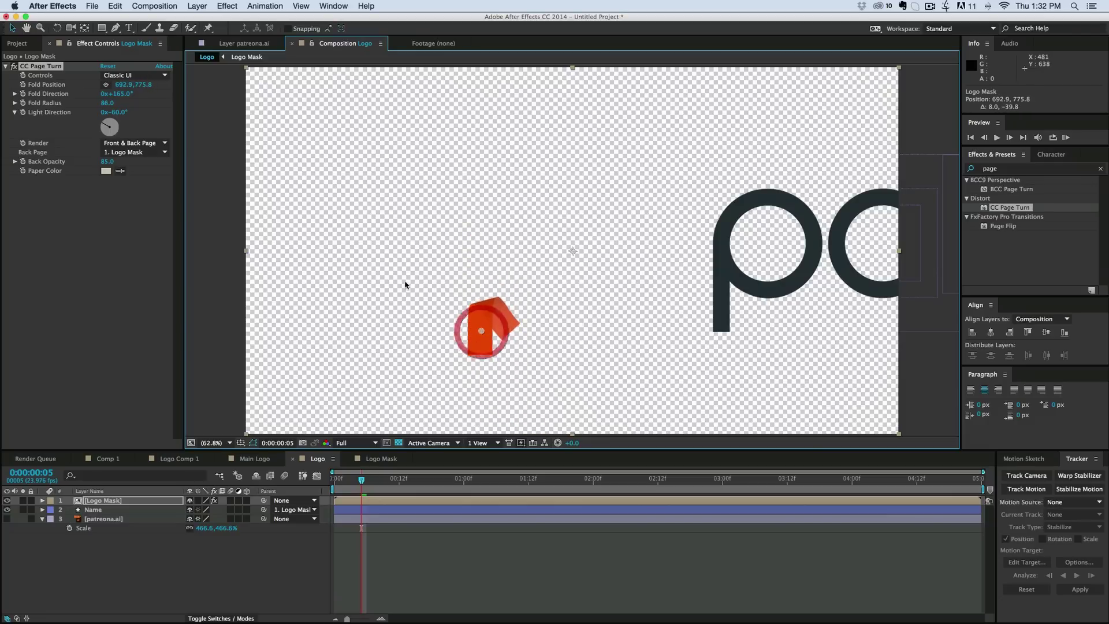
scroll(420, 284, down, 3)
click(456, 257)
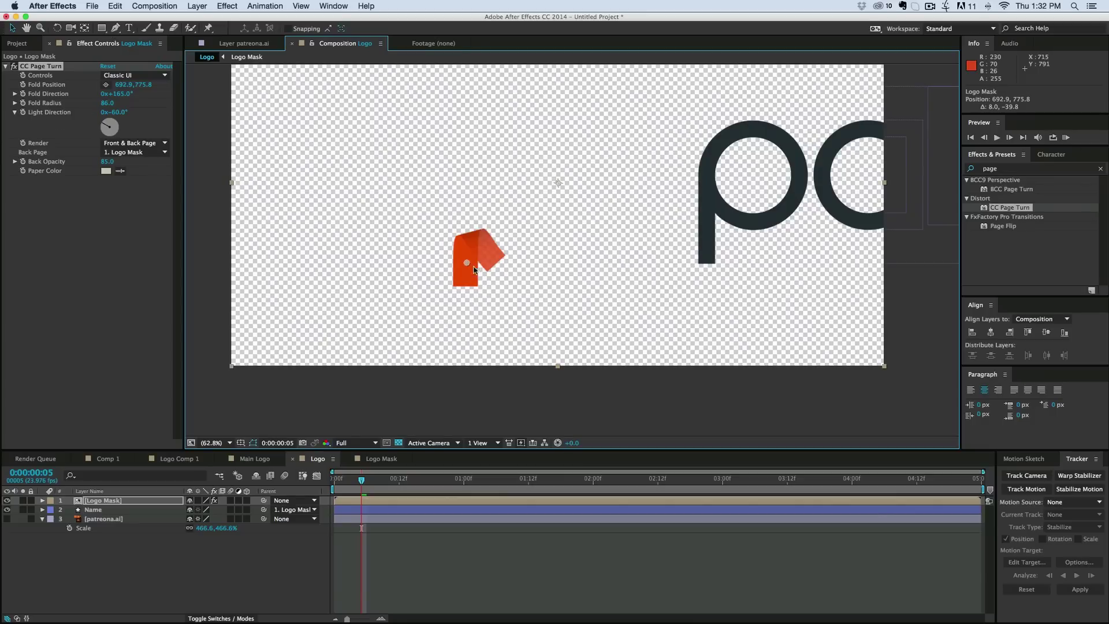
click(469, 273)
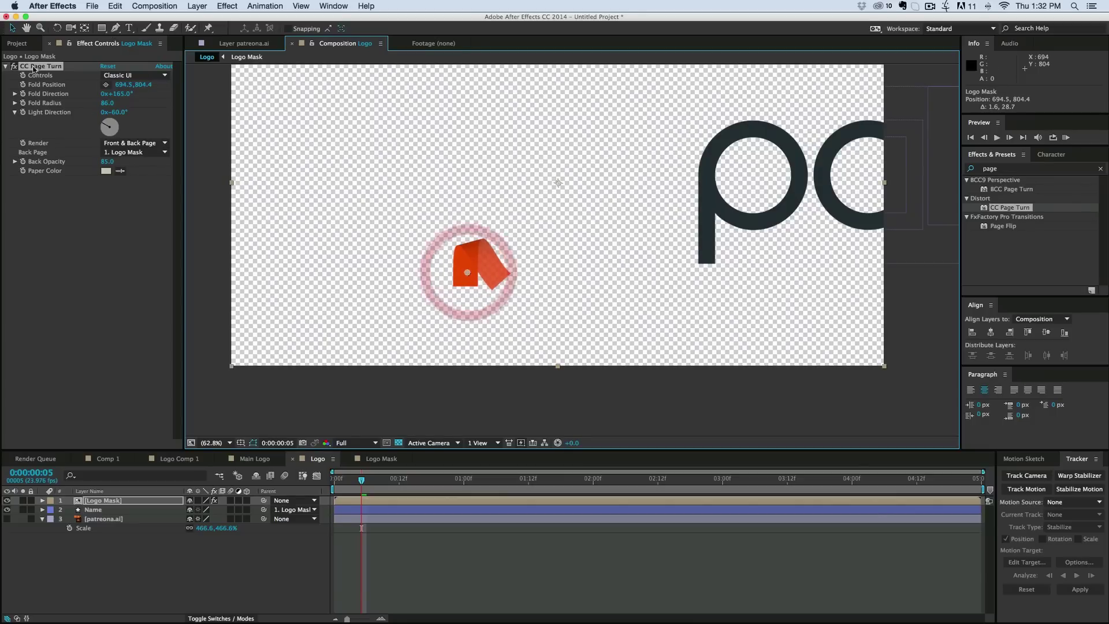
Step: Keyframe Fold Position at frame 5, set it to about 712, 1158.1 below the stem at frame 0, and preview
click(23, 85)
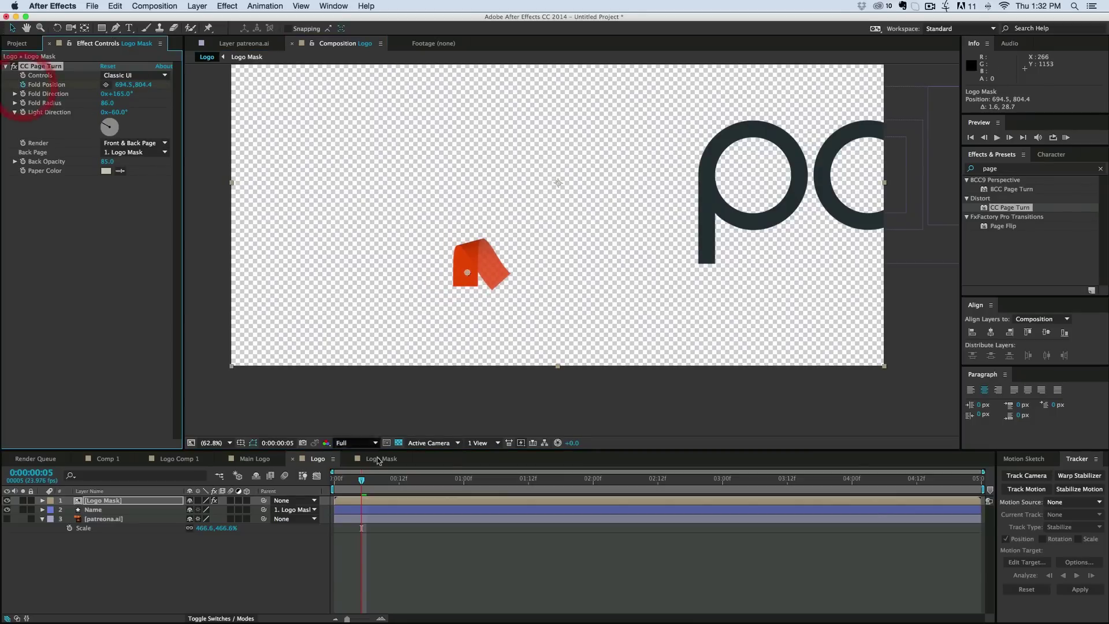
drag(357, 486, 326, 486)
drag(468, 273, 469, 304)
key(space)
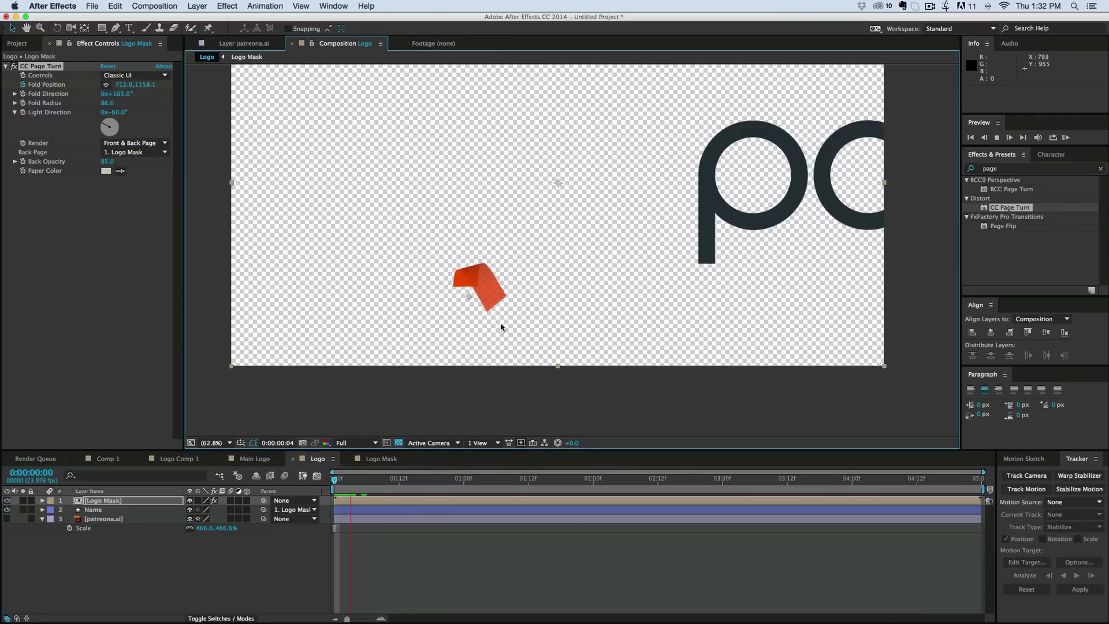
Step: At frame 10, move the fold position up the stem to about 697.7, 444.4
drag(385, 483, 362, 483)
click(457, 326)
key(Page_Up)
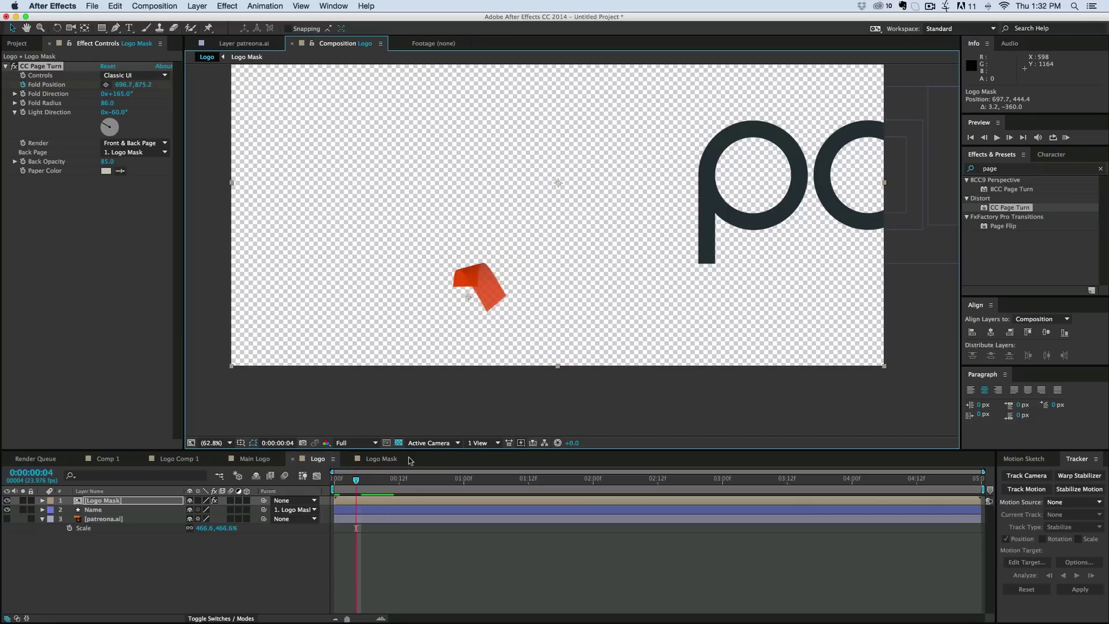
Step: In the Logo Mask composition, set Mask 2's mode to None and return to the Logo composition
double_click(354, 501)
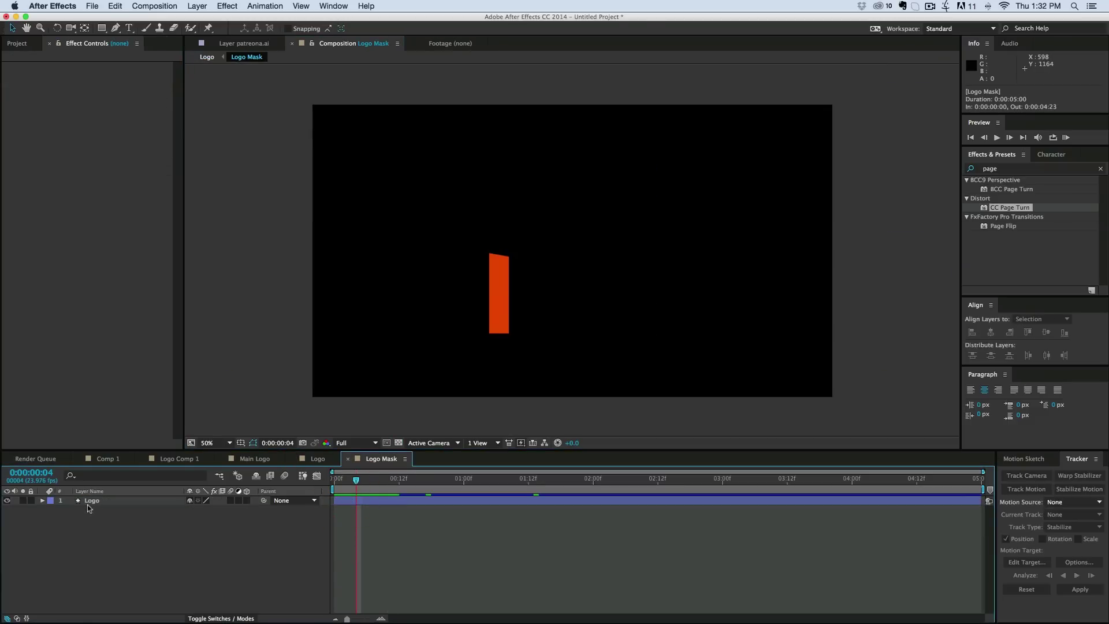
click(107, 503)
key(m)
click(214, 528)
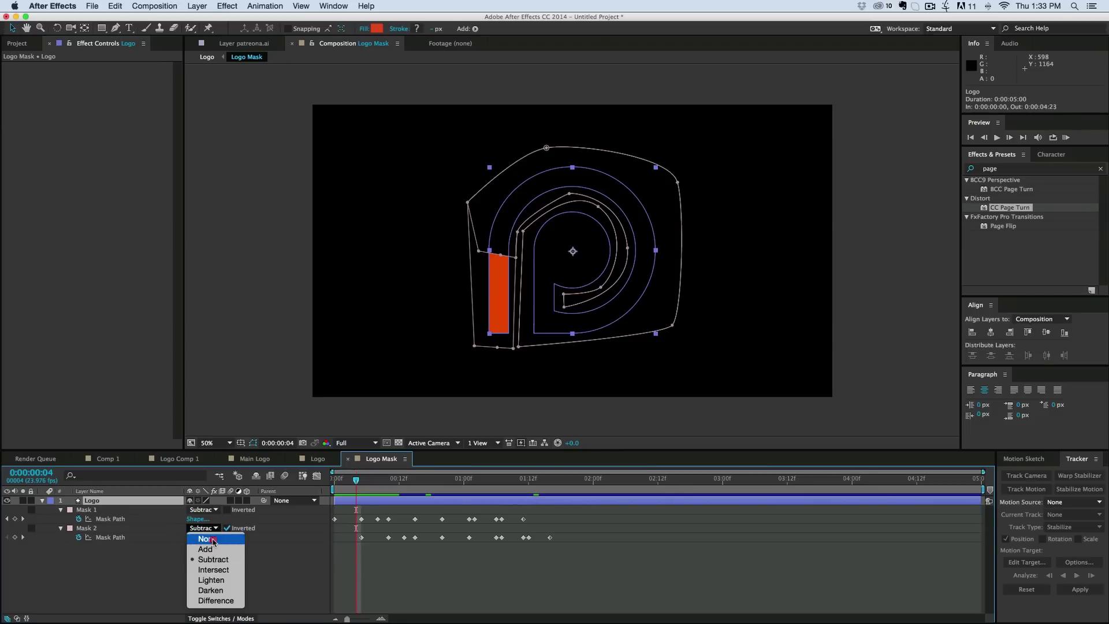
click(213, 539)
click(304, 460)
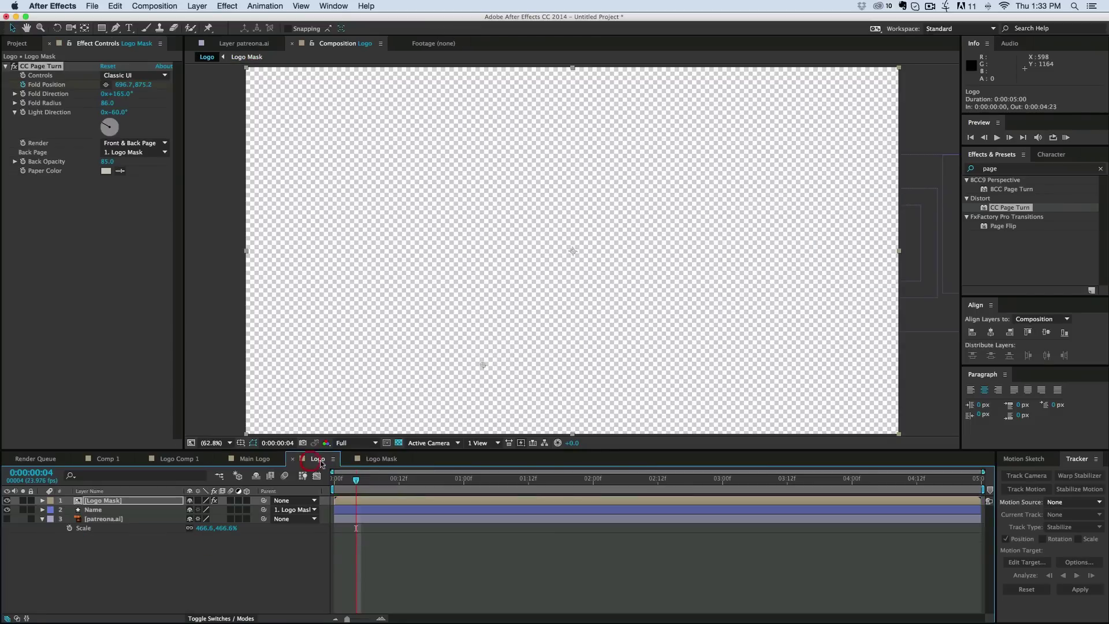
Step: Step through the first ten frames to examine how the fold travels up the stem
key(Page_Down)
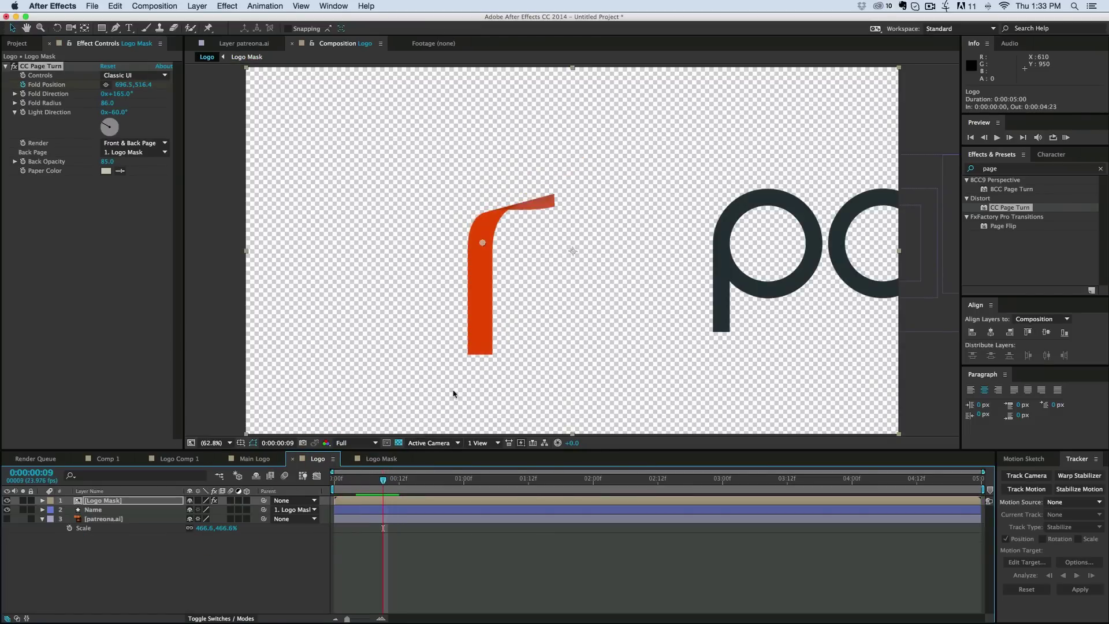
key(Page_Down)
key(Page_Down)
key(Page_Down)
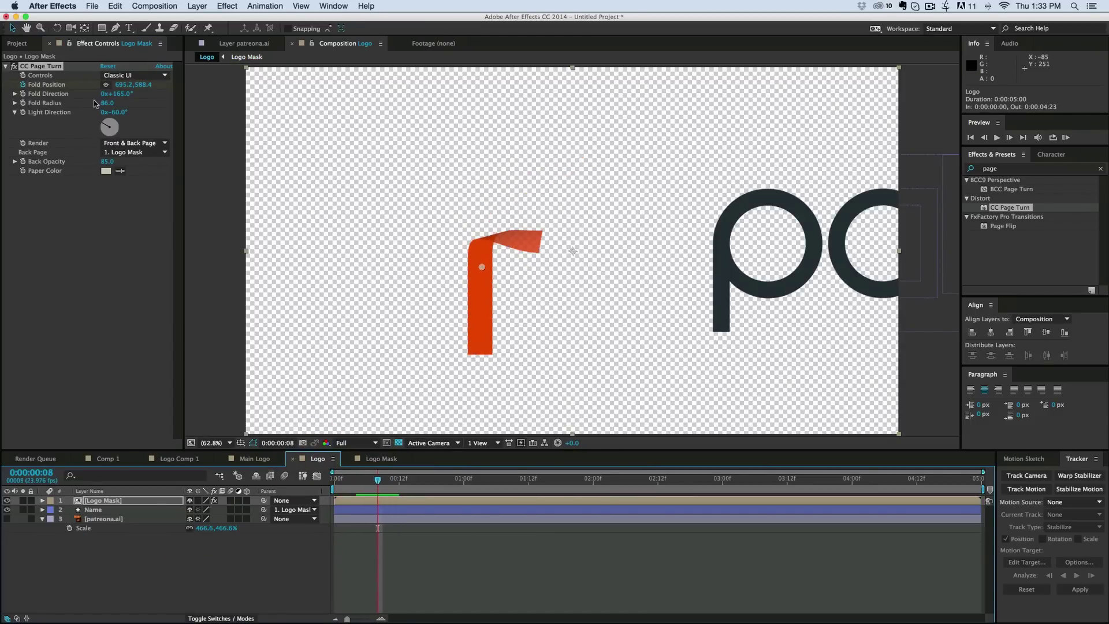
key(Page_Up)
key(Page_Up)
key(Page_Up)
key(Page_Up)
key(Page_Up)
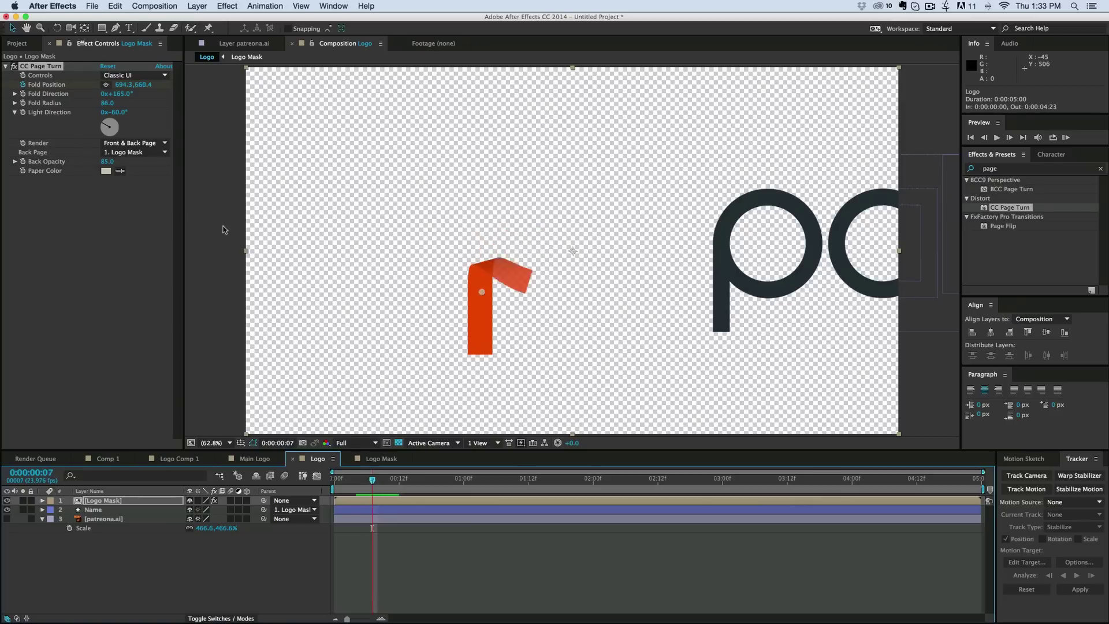
key(Page_Down)
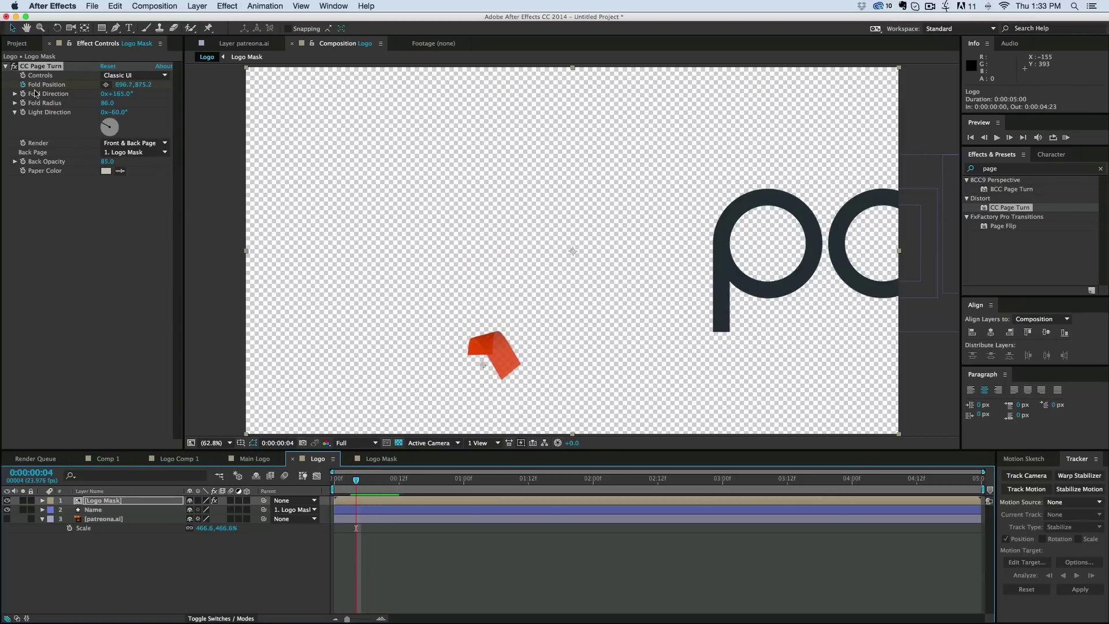
Step: Start keyframing Fold Direction at frame 1 and set it to 233° at frame 10
click(25, 95)
key(Page_Down)
key(Page_Down)
key(Page_Down)
key(Page_Down)
key(Page_Down)
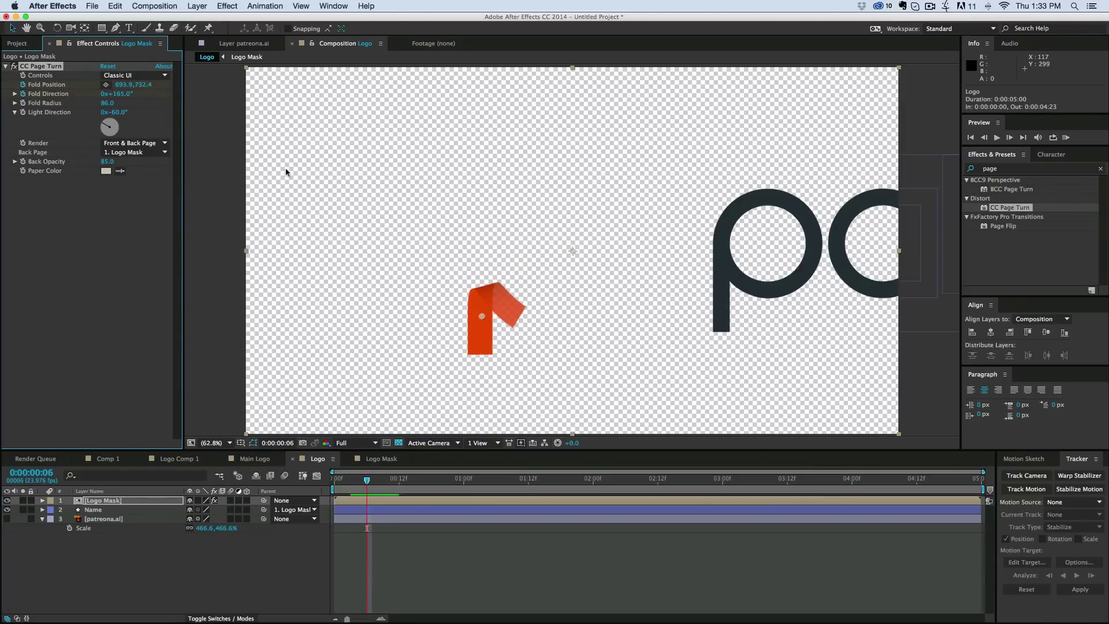
drag(123, 96, 146, 97)
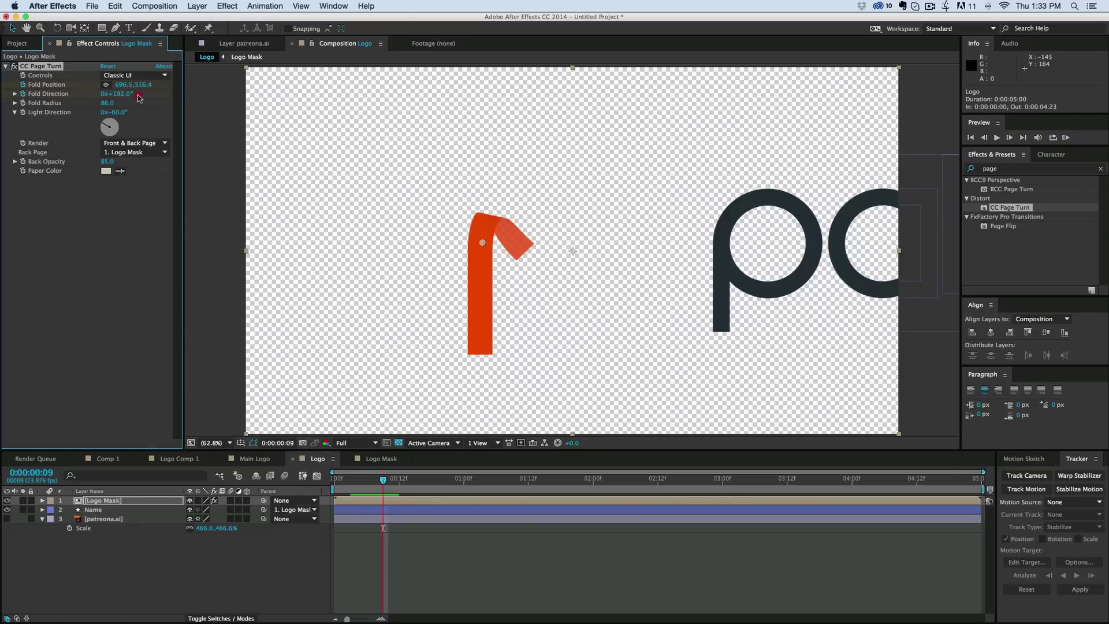
drag(137, 98, 164, 101)
Step: Step back and forth through the frames up to frame 11 to check the rotating fold direction
key(Page_Up)
key(Page_Up)
key(Page_Up)
key(Page_Up)
key(Page_Up)
key(Page_Up)
key(Page_Up)
key(Page_Down)
key(Page_Down)
key(Page_Down)
key(Page_Down)
key(Page_Down)
key(Page_Down)
key(Page_Down)
key(Page_Down)
key(Page_Down)
key(Page_Down)
key(Page_Down)
key(Page_Down)
key(Page_Down)
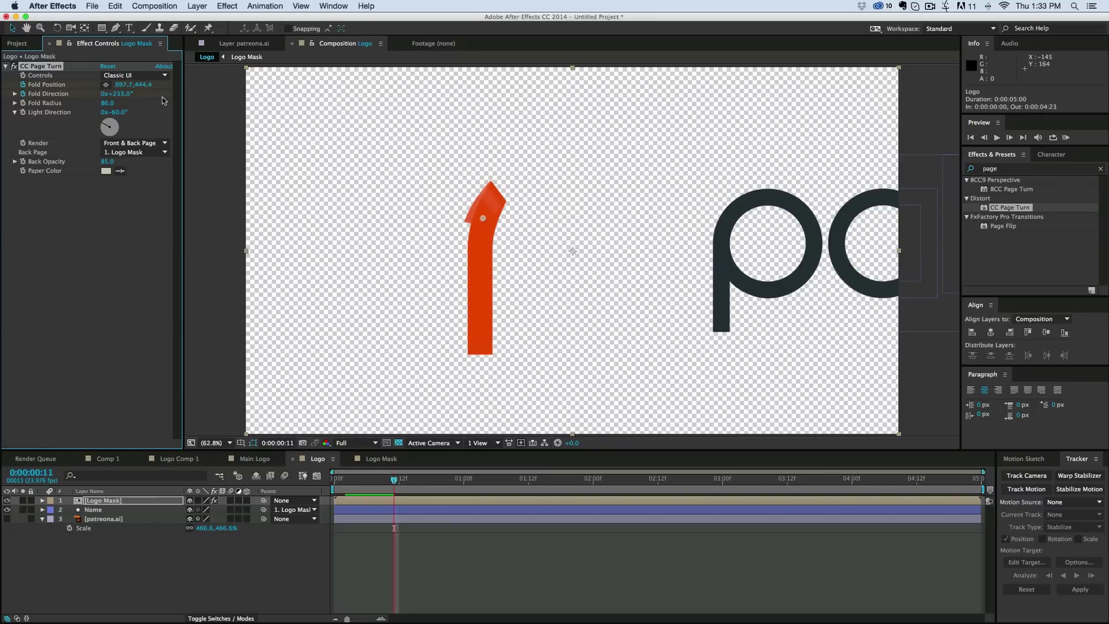
Step: Reveal the Logo Mask layer's keyframes and, at frame 15, move the fold position along the arch to about 1201.1, 426.9
key(u)
click(483, 220)
drag(484, 220, 607, 167)
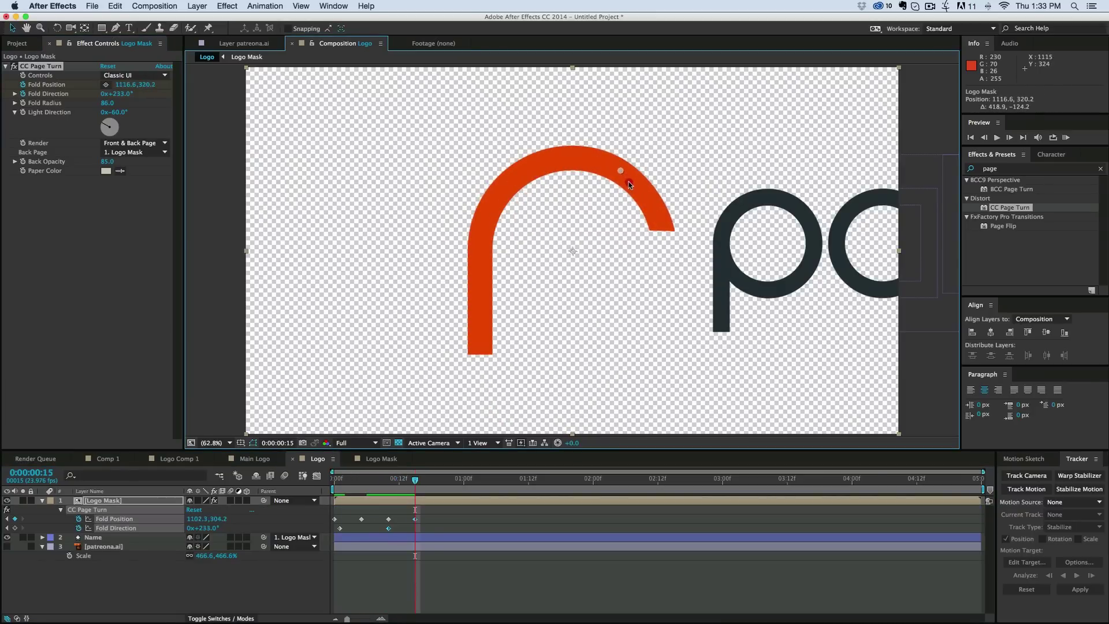
drag(653, 213, 653, 213)
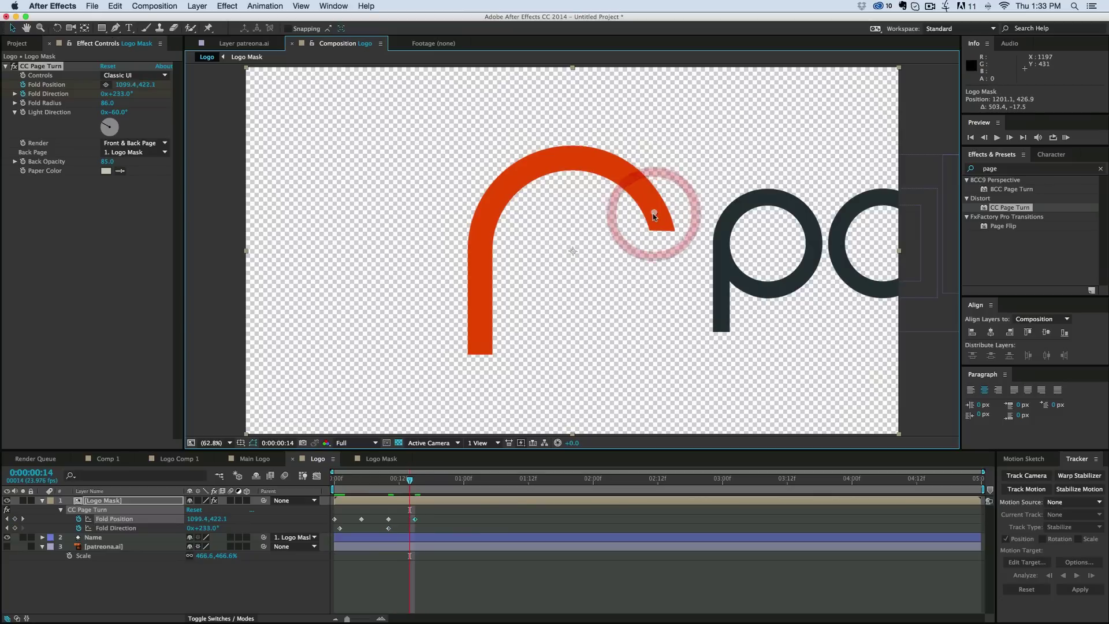
Step: At frame 12, place the fold position near the top of the arch at about 926.3, 260.6
key(Page_Up)
key(Page_Up)
key(Page_Up)
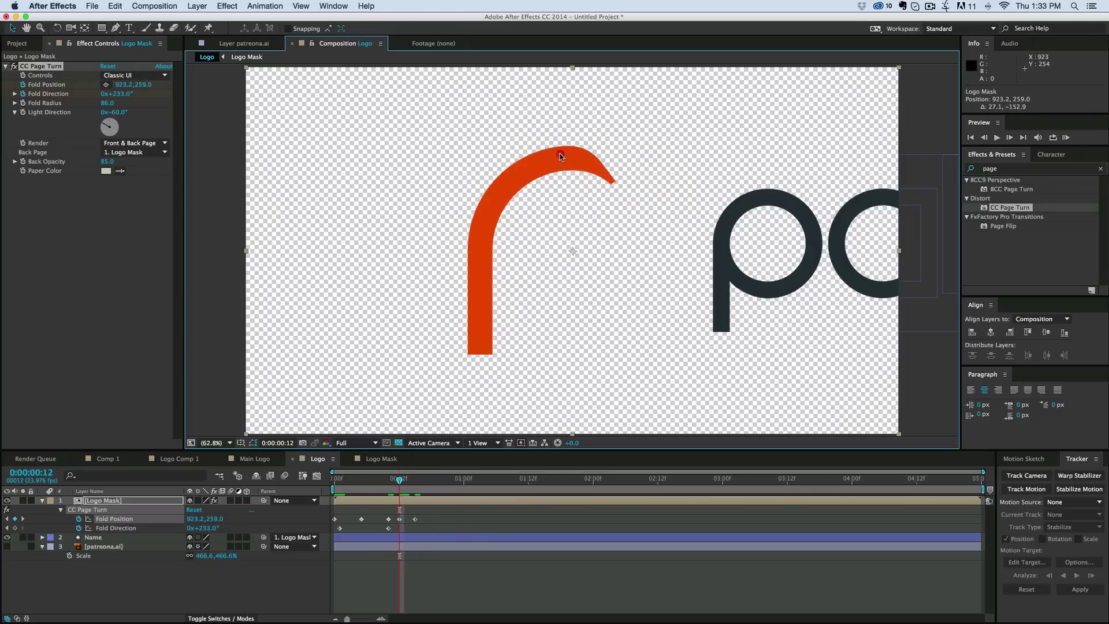
click(561, 159)
key(Page_Up)
key(Page_Up)
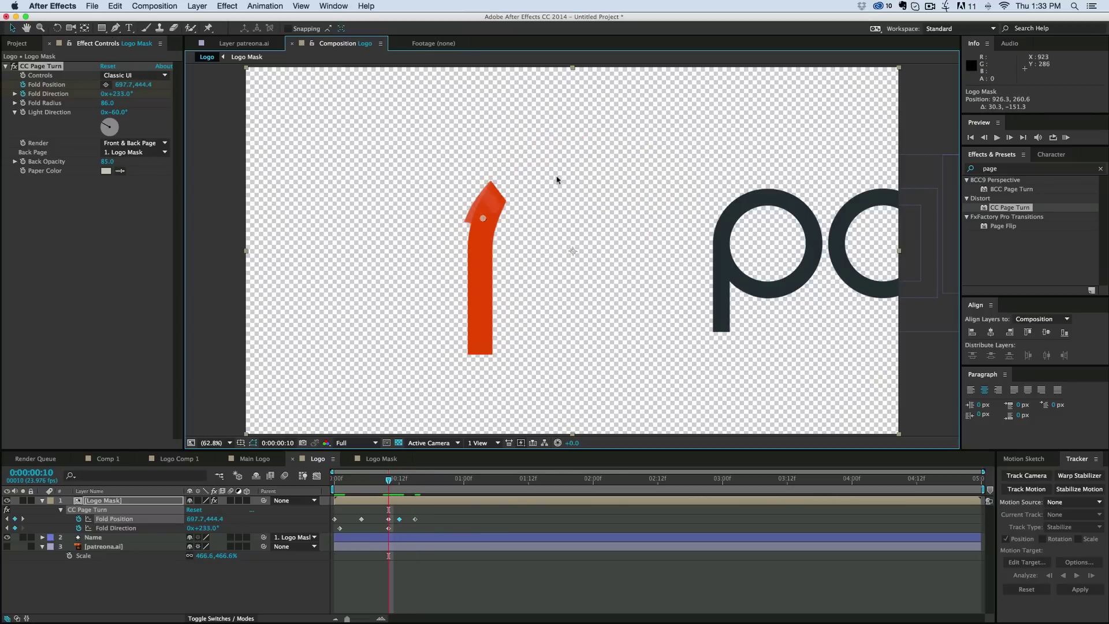
Step: Keyframe the fold position along the curve at frame 20, and at about 912.7, 810.8 at 0:00:01:01
key(Page_Down)
key(Page_Down)
key(Page_Down)
key(Page_Down)
key(Page_Down)
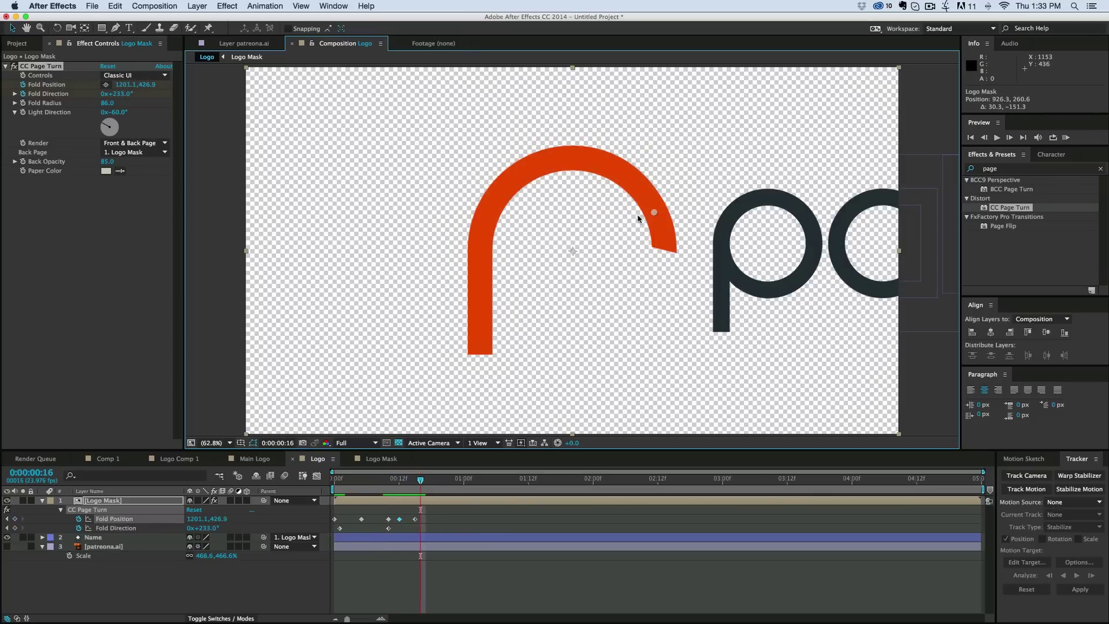
key(Page_Down)
key(Page_Down)
key(Page_Down)
key(Page_Down)
drag(654, 213, 569, 342)
key(Page_Down)
key(Page_Down)
key(Page_Down)
key(Page_Down)
key(Page_Down)
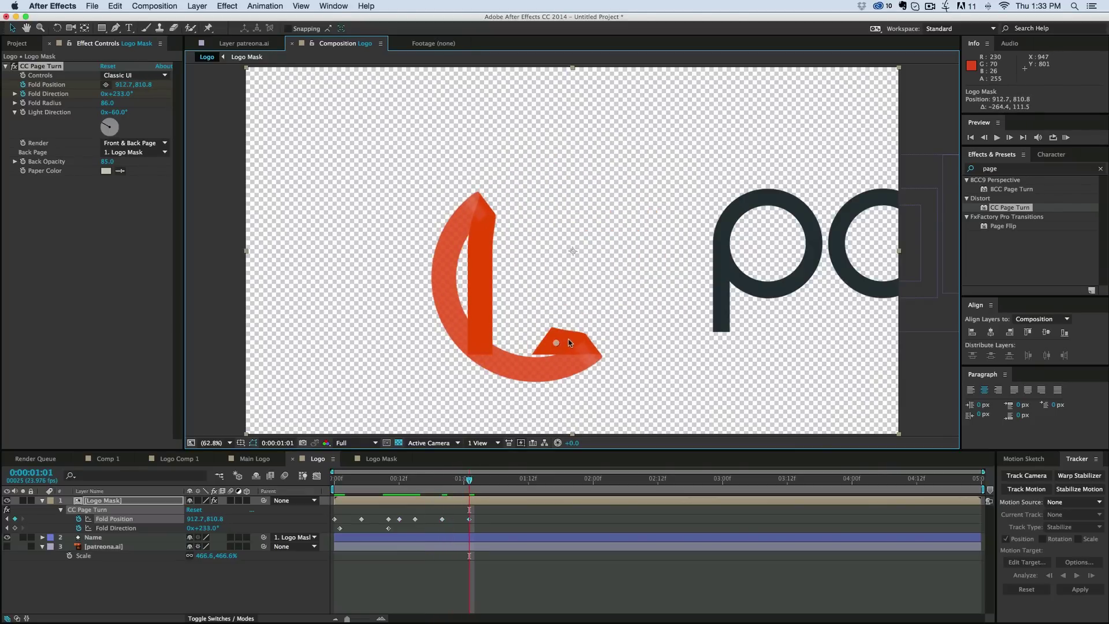
Step: Keyframe the fold position along the inner stroke at 0:00:01:05, 0:00:01:09 and 0:00:01:12, ending at about 1062.5, 412.6
key(Page_Down)
key(Page_Down)
key(Page_Down)
key(Page_Down)
drag(563, 338, 607, 208)
key(Page_Down)
key(Page_Down)
key(Page_Down)
key(Page_Down)
key(Page_Down)
key(Page_Down)
key(Page_Down)
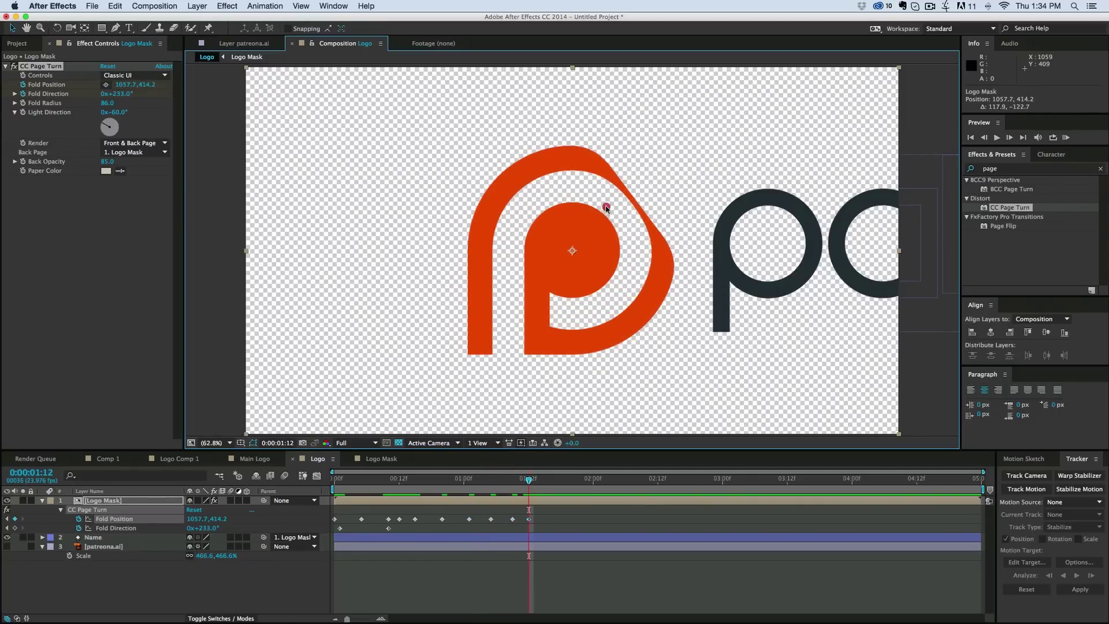
Step: Step backward from 0:00:01:12 through the frames to examine the fold along the logo stroke
key(Page_Up)
key(Page_Up)
key(Page_Up)
key(Page_Up)
key(Page_Up)
key(Page_Up)
key(Page_Up)
key(Page_Up)
key(Page_Up)
key(Page_Up)
key(Page_Up)
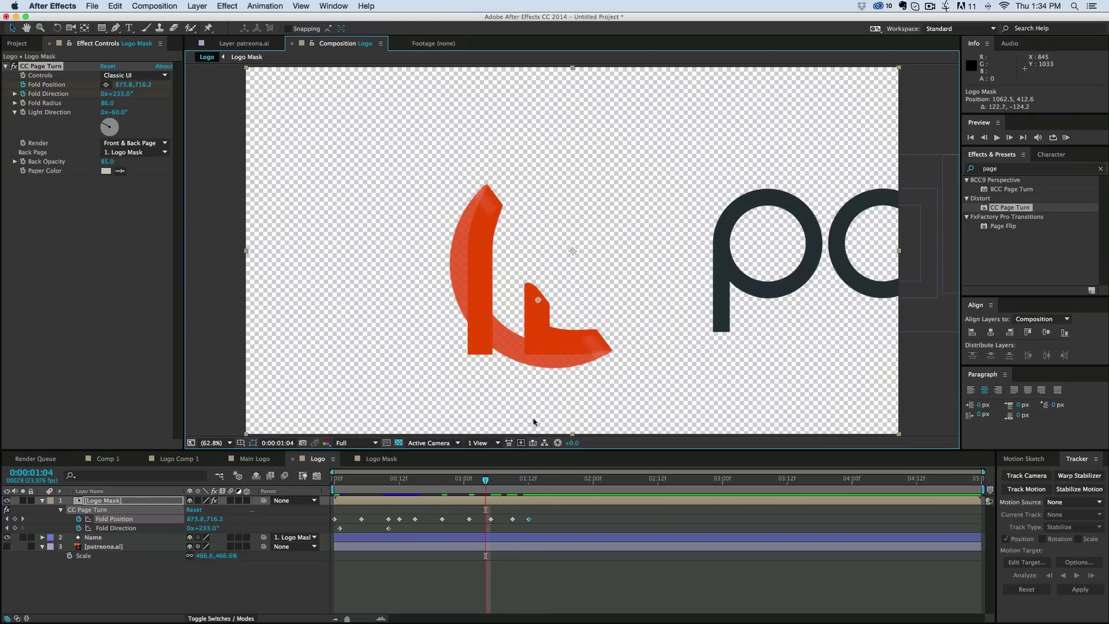
key(Page_Up)
key(Page_Up)
key(Page_Up)
key(Page_Up)
key(Page_Up)
key(Page_Up)
key(Page_Up)
key(Page_Up)
key(Page_Up)
key(Page_Up)
key(Page_Up)
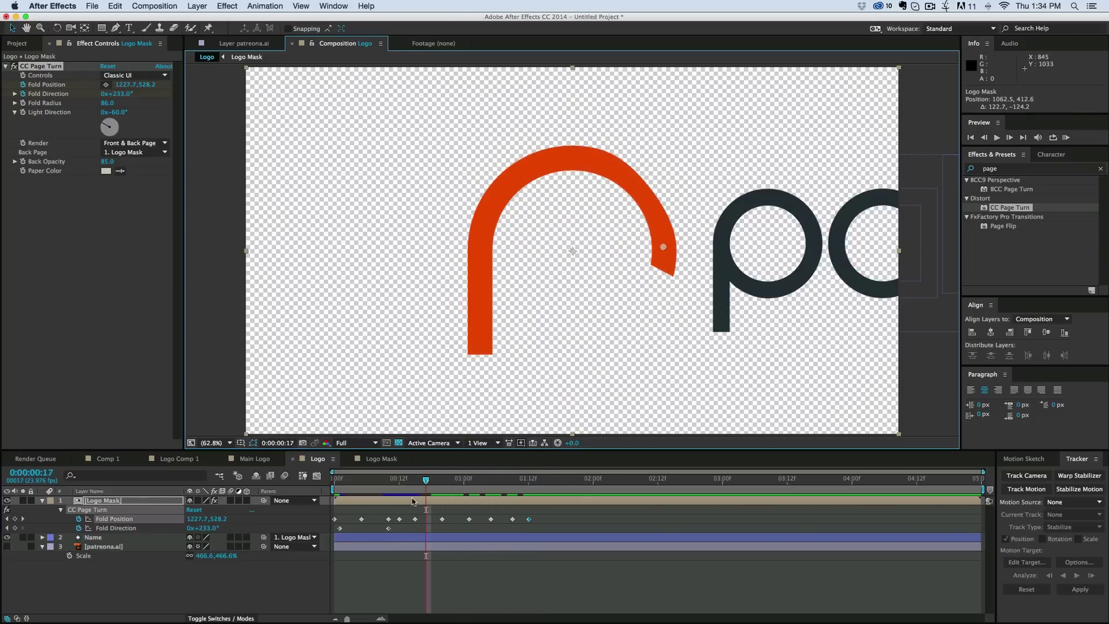
key(Page_Up)
key(Page_Up)
key(Page_Up)
Step: At frame 12, set Fold Direction to 290° and move the fold position to about 880.1, 220.8
key(Page_Down)
key(Page_Down)
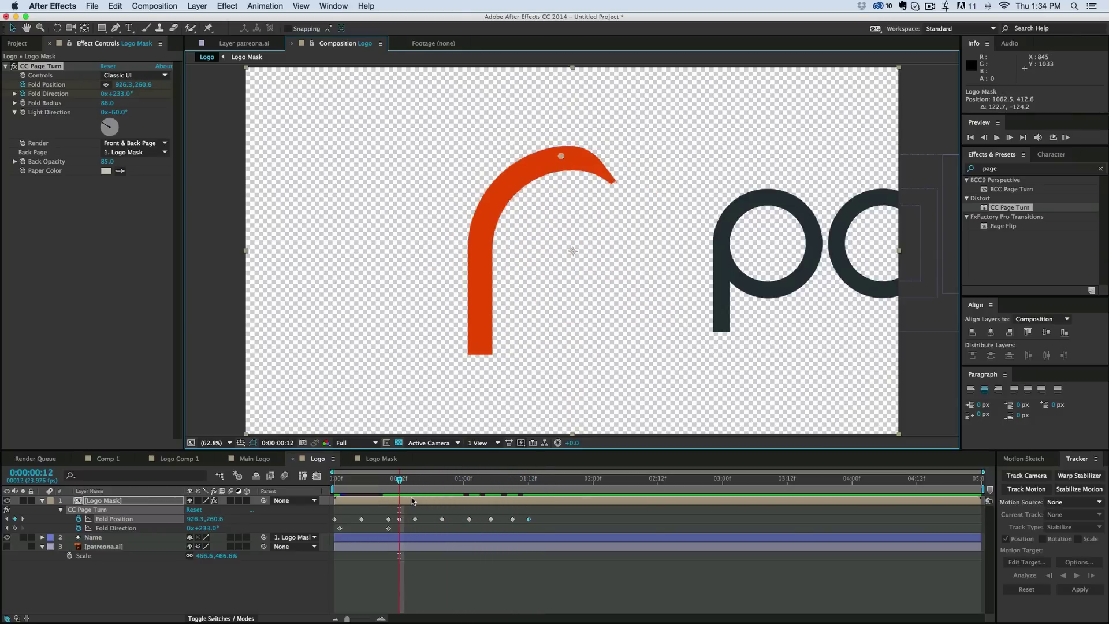
key(Page_Up)
drag(124, 97, 157, 94)
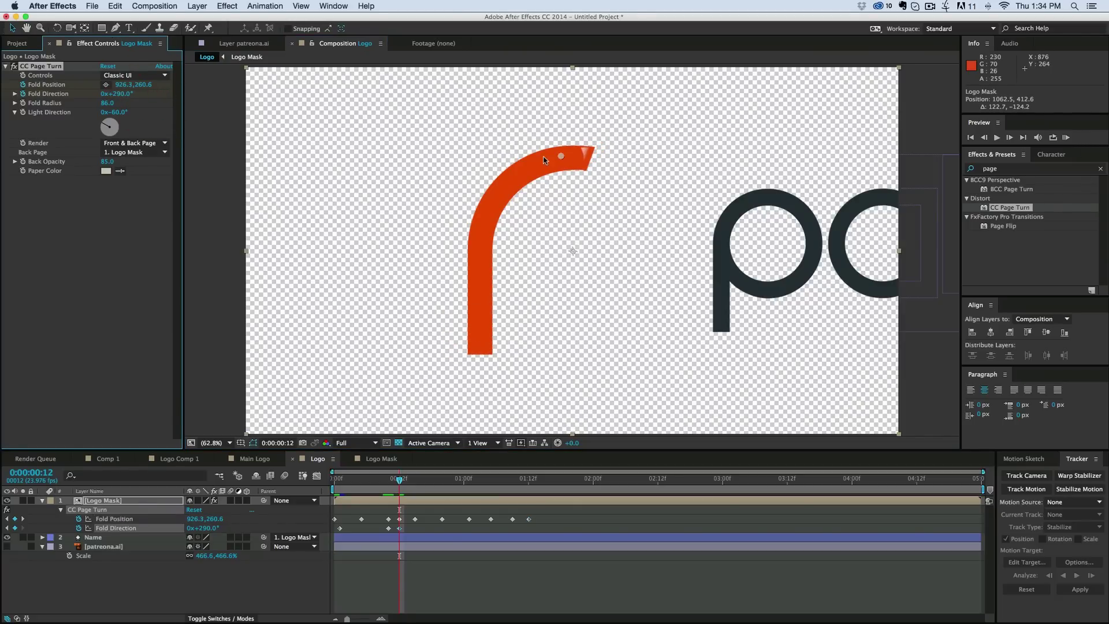
drag(561, 157, 546, 141)
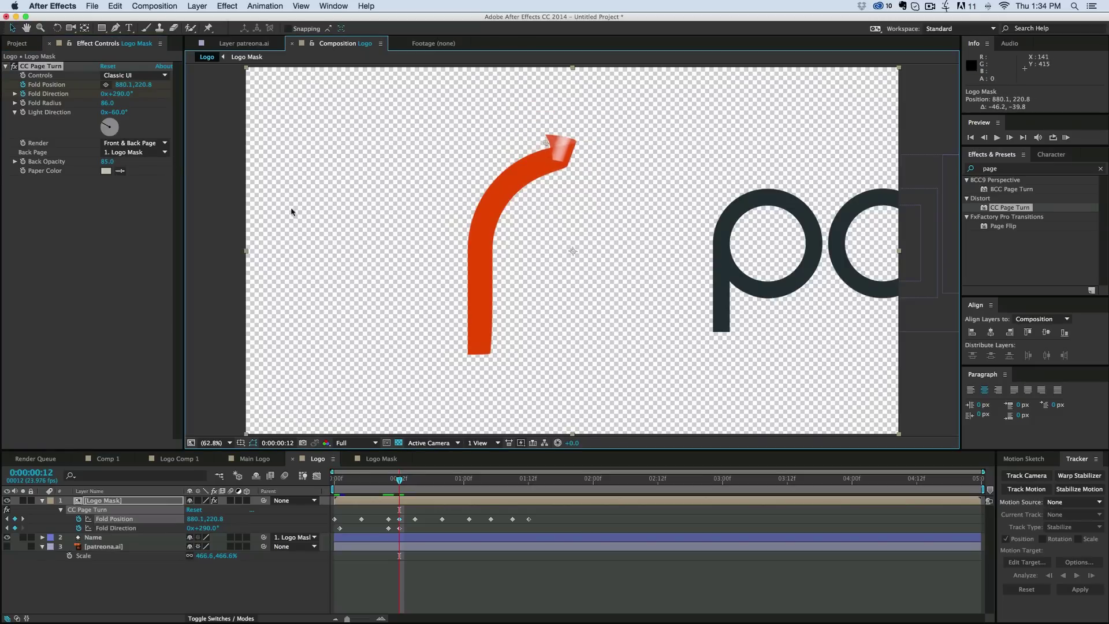
Step: At frame 15, set Fold Direction to 347° and move the fold position to about 1089.6, 258.1
key(Page_Down)
key(Page_Down)
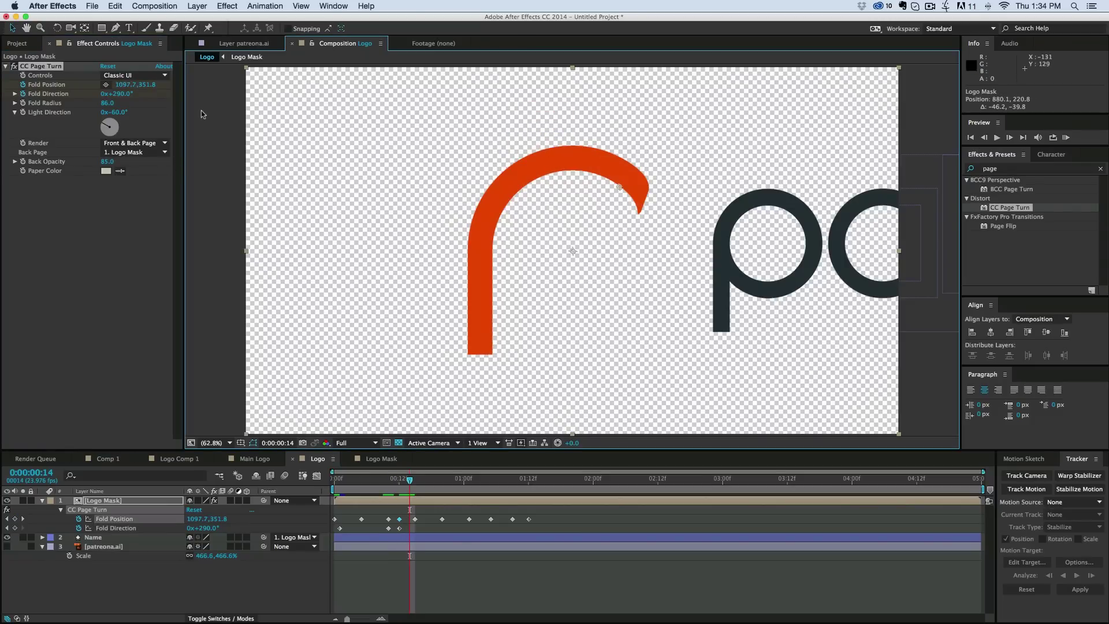
key(Page_Down)
click(164, 99)
drag(657, 215, 615, 154)
Step: Step back and forth through the frames around frames 12 to 16 to check the fold on the arch
key(Page_Up)
key(Page_Up)
key(Page_Up)
key(Page_Up)
key(Page_Up)
key(Page_Up)
key(Page_Up)
key(Page_Up)
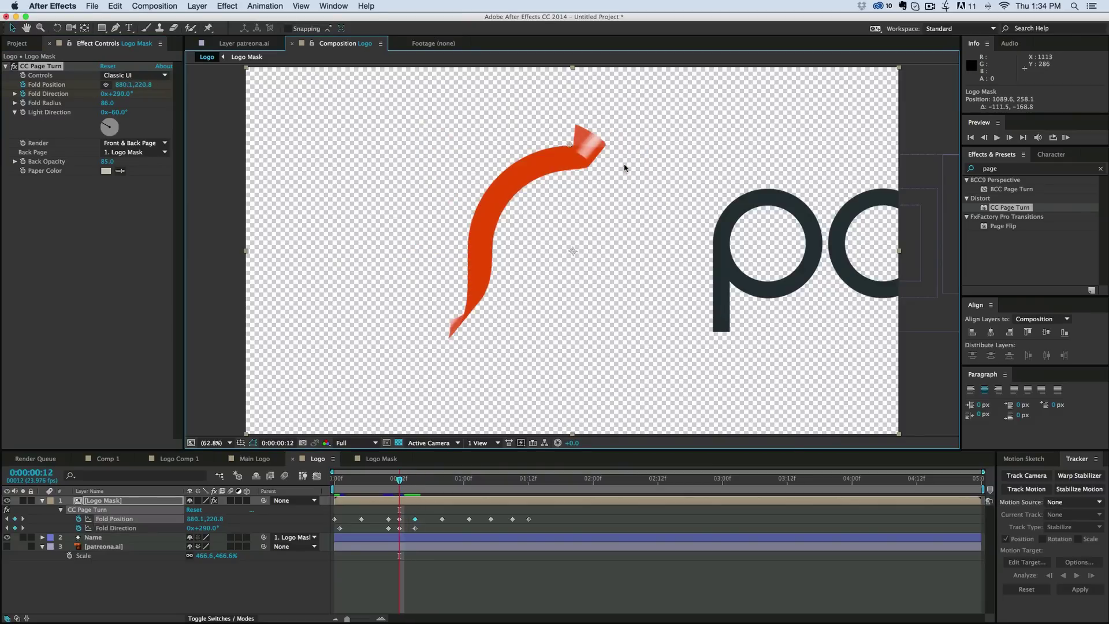
key(Page_Down)
key(Page_Down)
key(Page_Down)
key(Page_Down)
key(Page_Down)
key(Page_Down)
key(Page_Down)
key(Page_Down)
key(Page_Down)
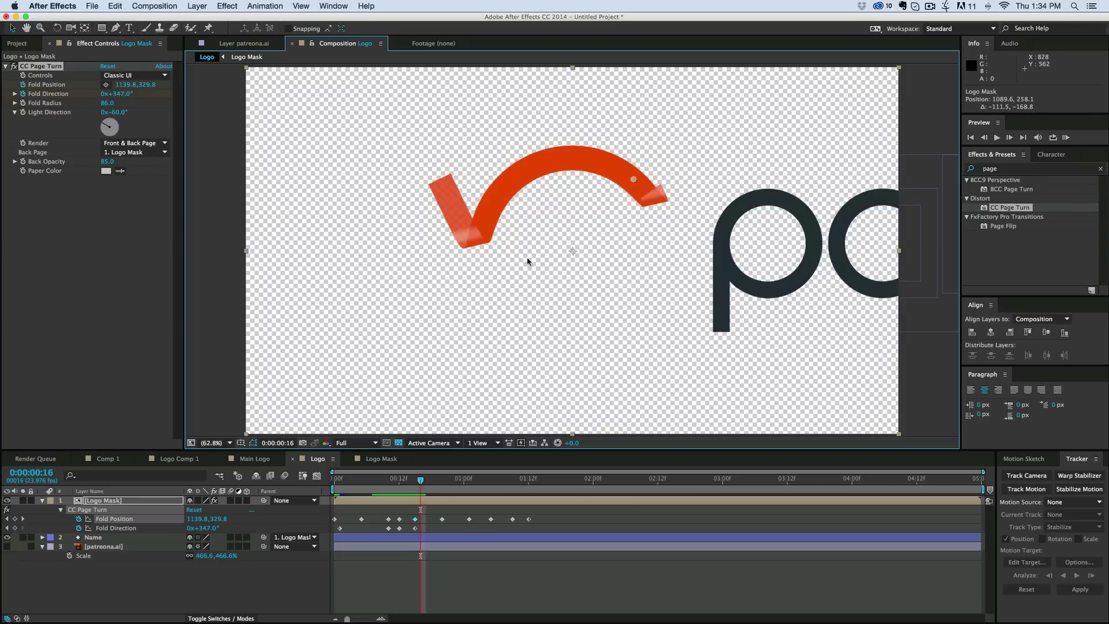
Step: At frame 20, set Fold Direction to 1x+38° and move the fold position to about 1307.8, 528.8
key(Page_Down)
key(Page_Down)
key(Page_Down)
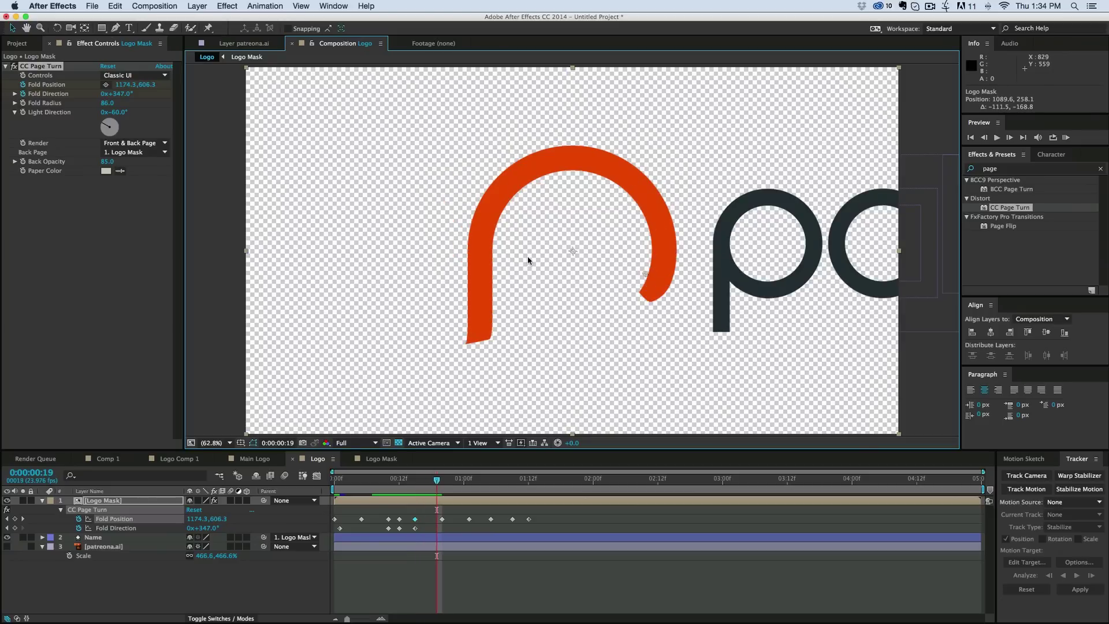
key(Page_Down)
drag(124, 94, 155, 97)
drag(645, 306, 689, 248)
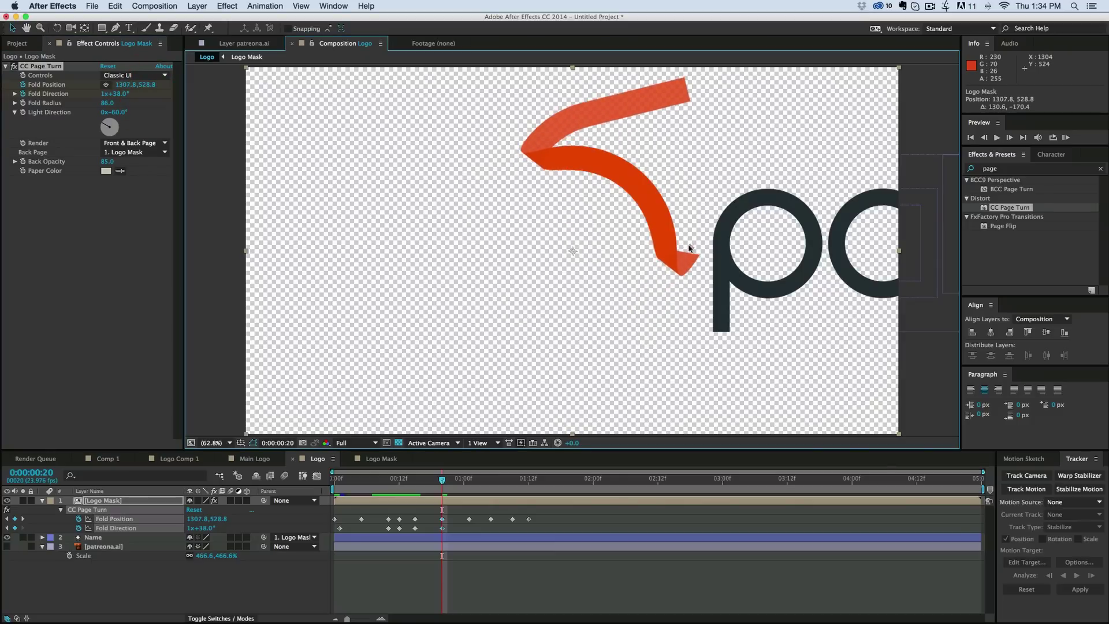
Step: Step between frames 14 and 21 to examine the transition into the new fold keyframe
key(Page_Up)
key(Page_Up)
key(Page_Up)
key(Page_Up)
key(Page_Up)
key(Page_Up)
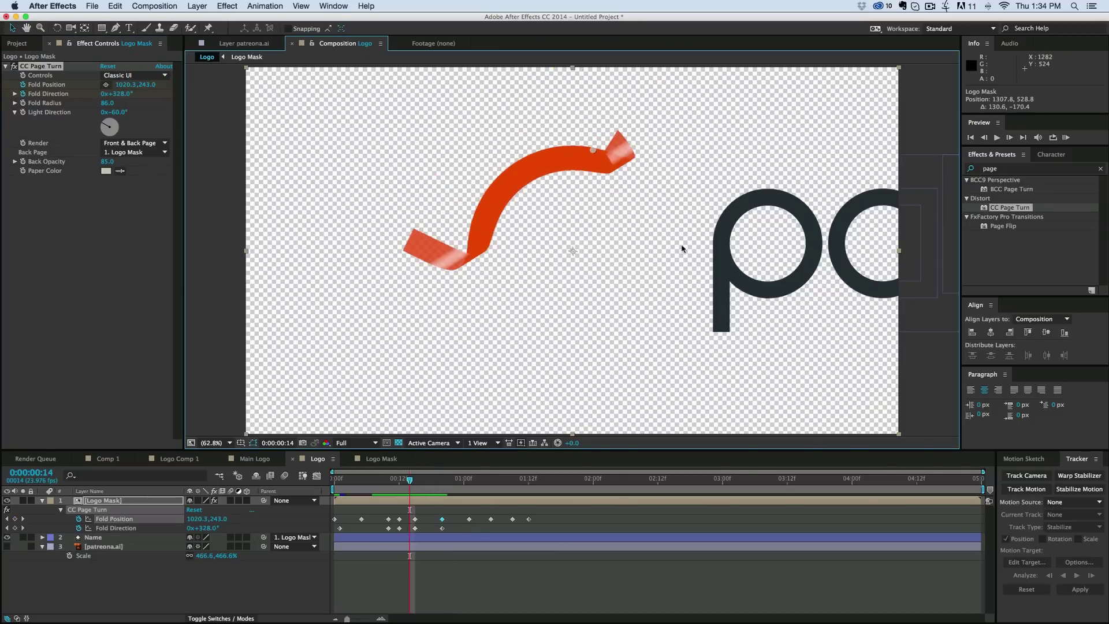
key(Page_Down)
key(Page_Down)
key(Page_Down)
key(Page_Down)
key(Page_Down)
key(Page_Down)
key(Page_Down)
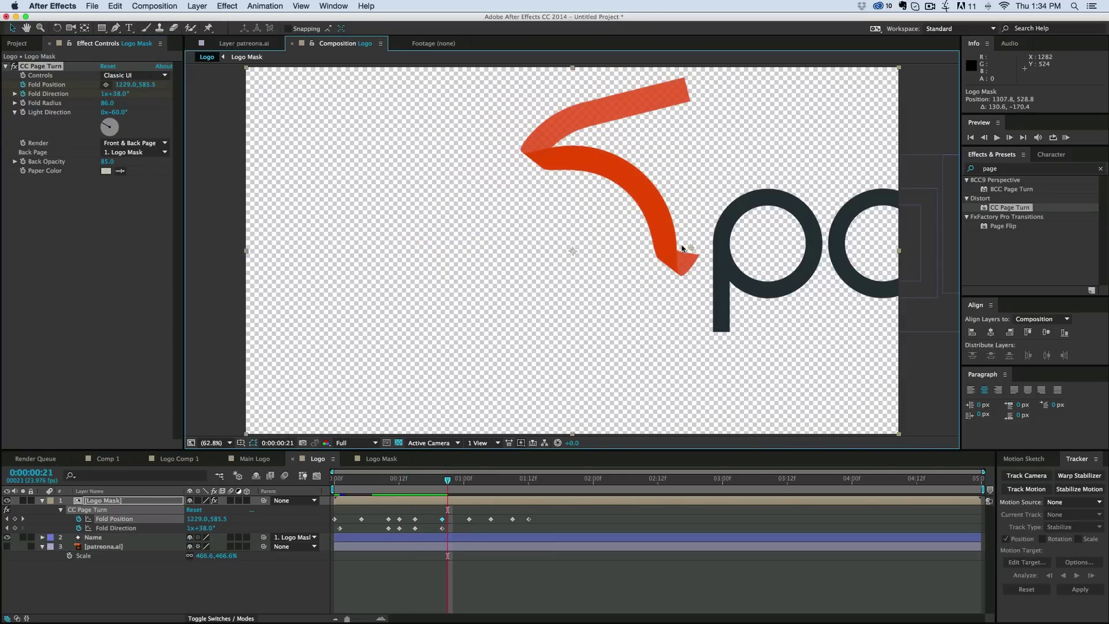
Step: At frame 1:00, move the fold position to about 1130.5, 765.8 and set Fold Direction to 1x+91°
key(Page_Down)
key(Page_Down)
key(Page_Down)
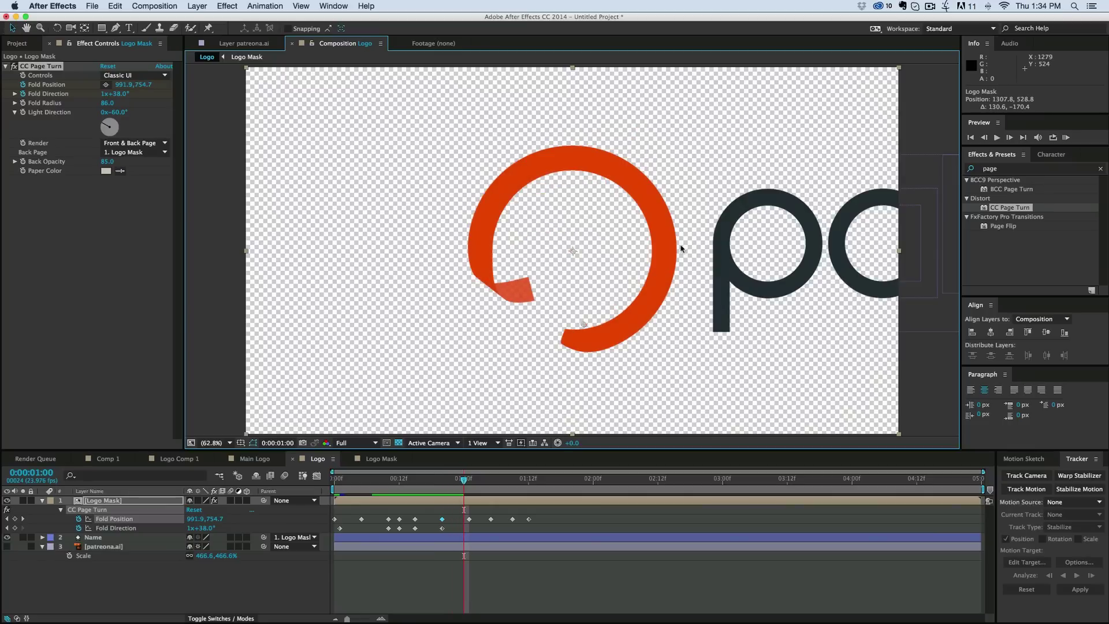
drag(606, 328, 630, 327)
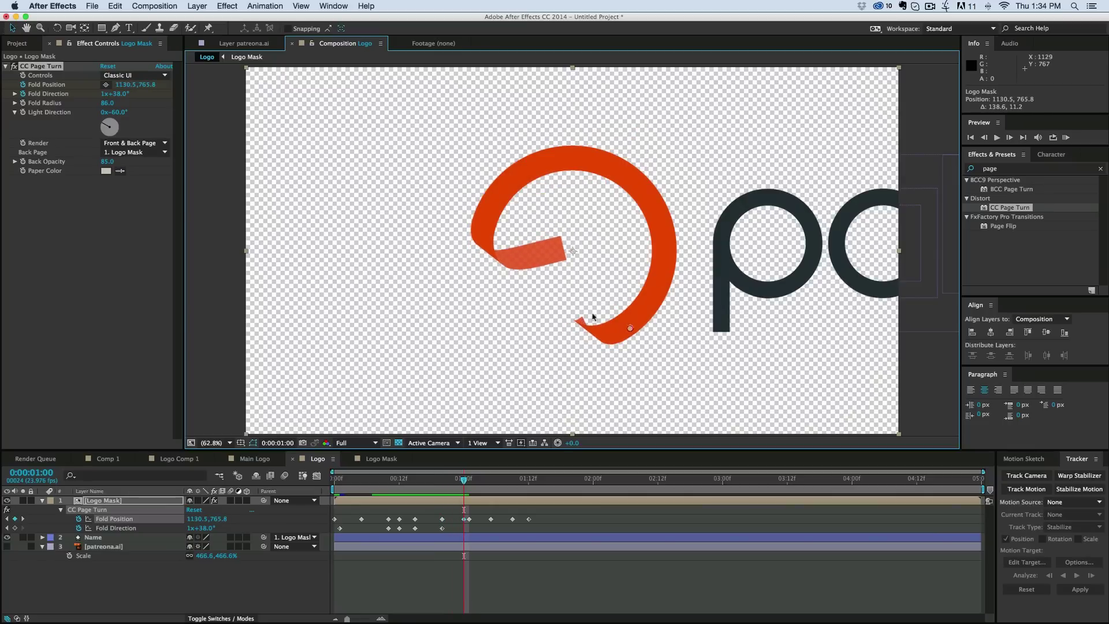
drag(123, 97, 148, 92)
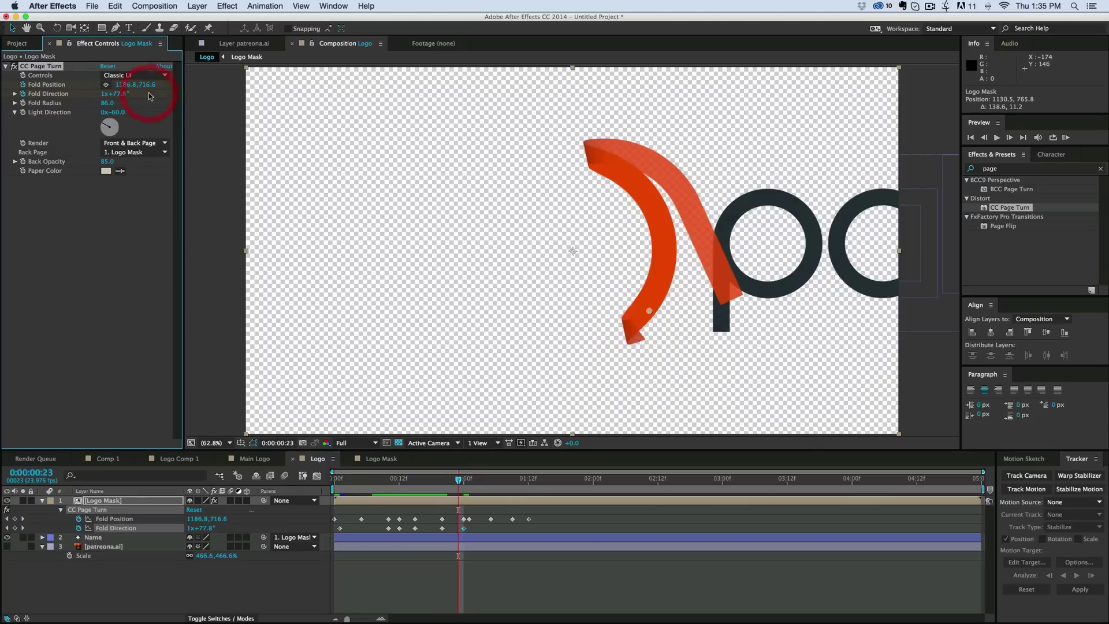
Step: Step back and forth through the frames leading up to 1:01 to check the new fold on the curve
key(Page_Up)
key(Page_Up)
key(Page_Up)
key(Page_Up)
key(Page_Up)
key(Page_Down)
key(Page_Down)
key(Page_Down)
key(Page_Down)
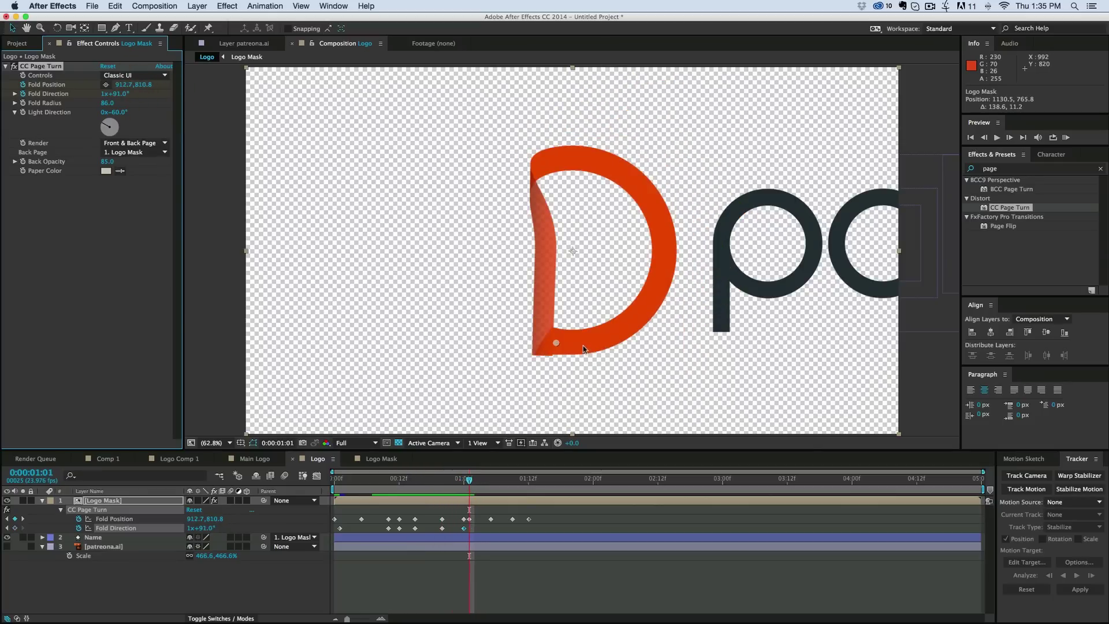
Step: Try the fold position at about 1017.9, 806.0 on frame 1:01 and delete the Fold Position keyframe there
key(Page_Up)
key(Page_Down)
drag(556, 345, 590, 341)
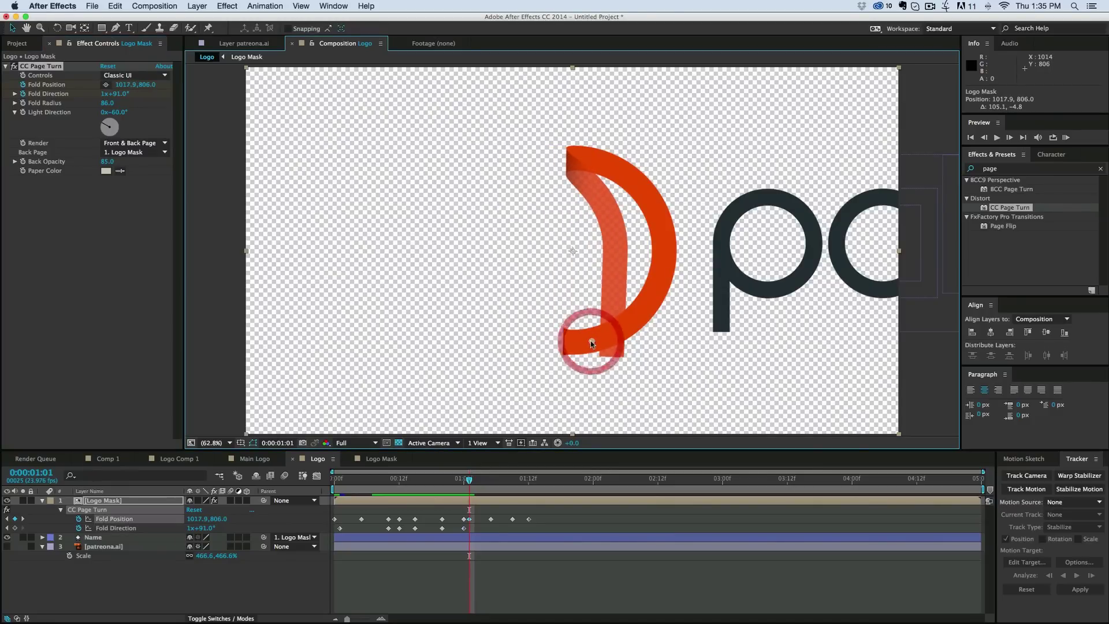
drag(485, 530, 466, 521)
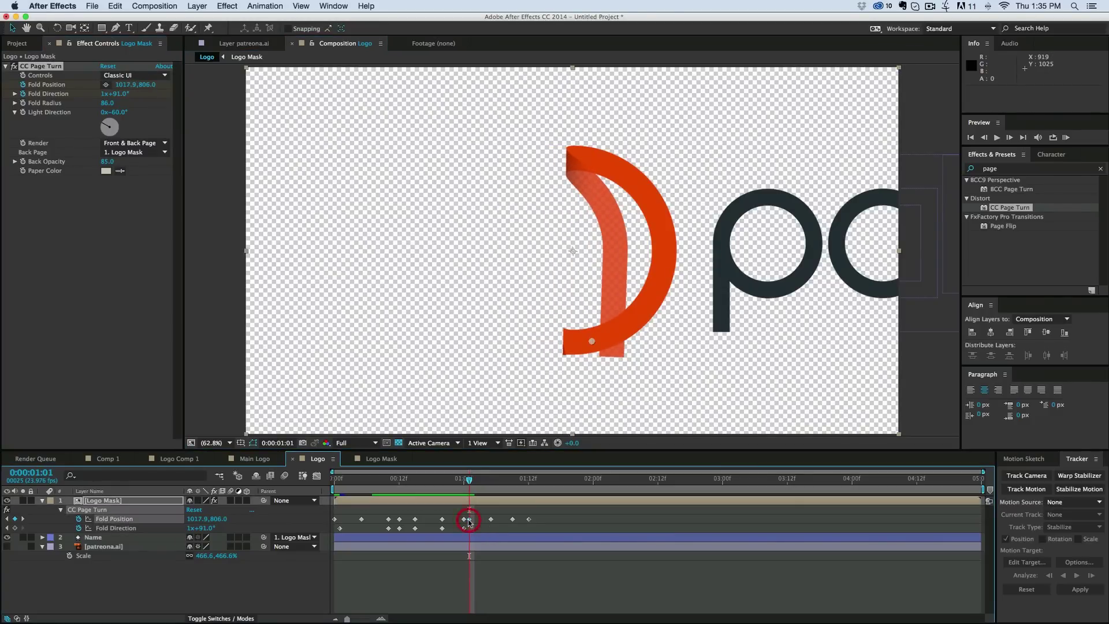
key(Delete)
Step: At frame 1:05, set Fold Direction to 1x+168° and move the fold position to about 871.3, 853.8
key(Page_Down)
key(Page_Up)
key(Page_Down)
key(Page_Down)
key(Page_Down)
key(Page_Down)
key(ctrl+v)
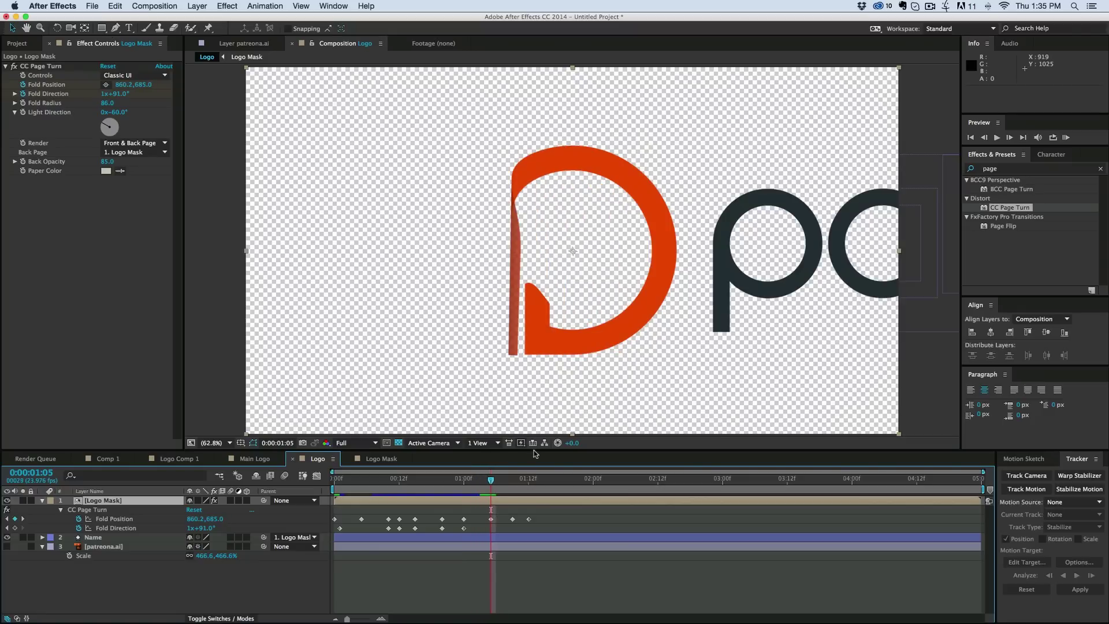
drag(123, 97, 170, 98)
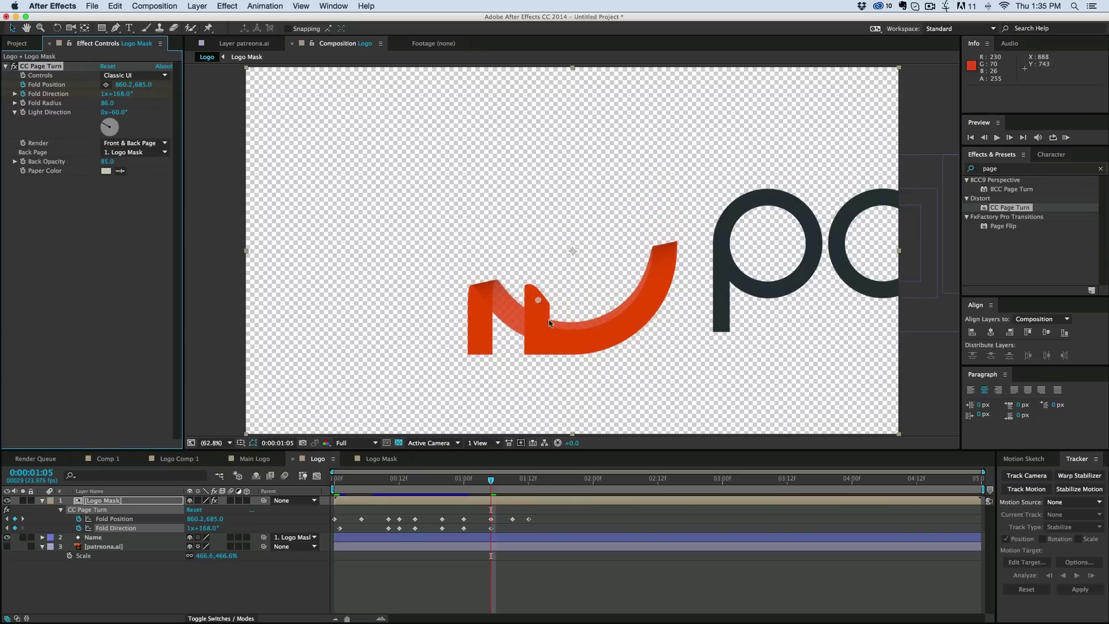
key(Page_Up)
drag(539, 300, 543, 358)
key(Page_Down)
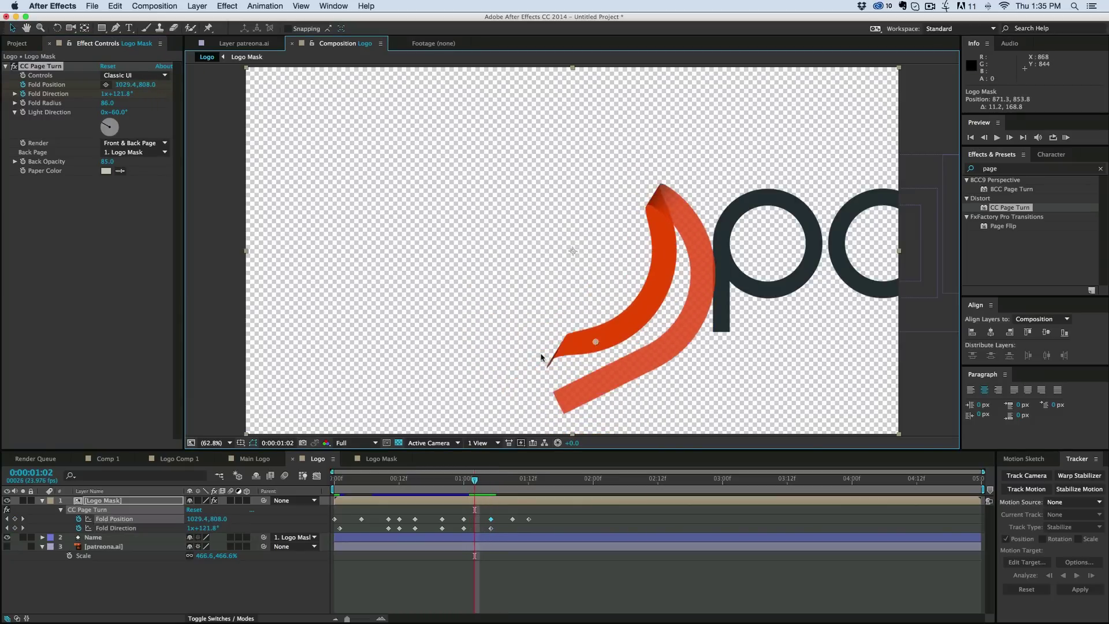
Step: At frame 1:09, set Fold Direction to 1x+224° and move the fold position to about 884.1, 692.9
key(Page_Down)
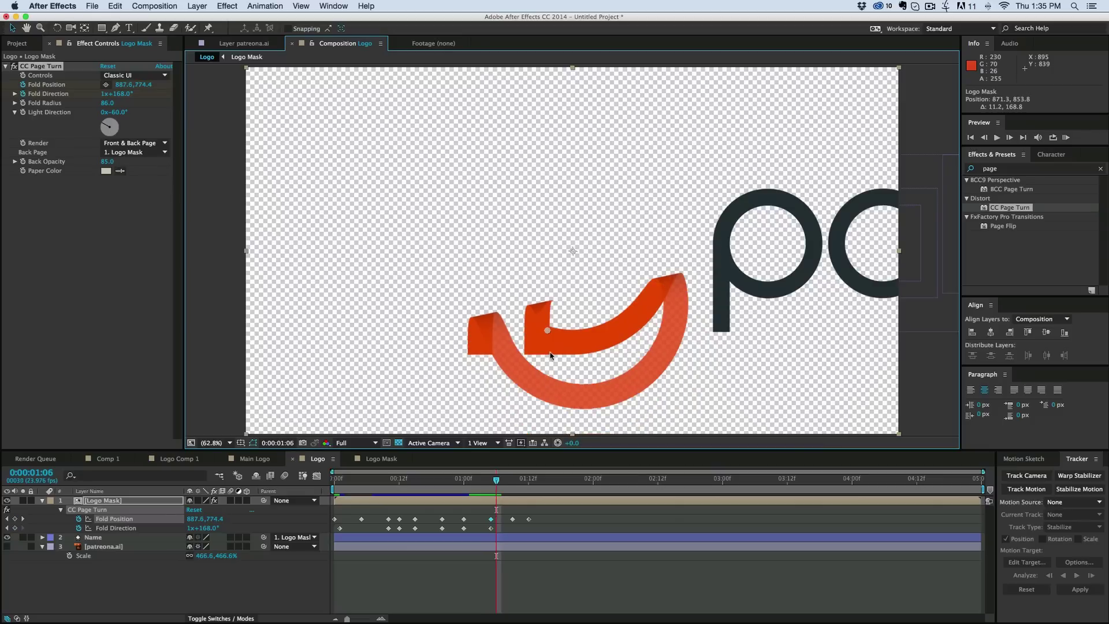
key(Page_Down)
key(Page_Down)
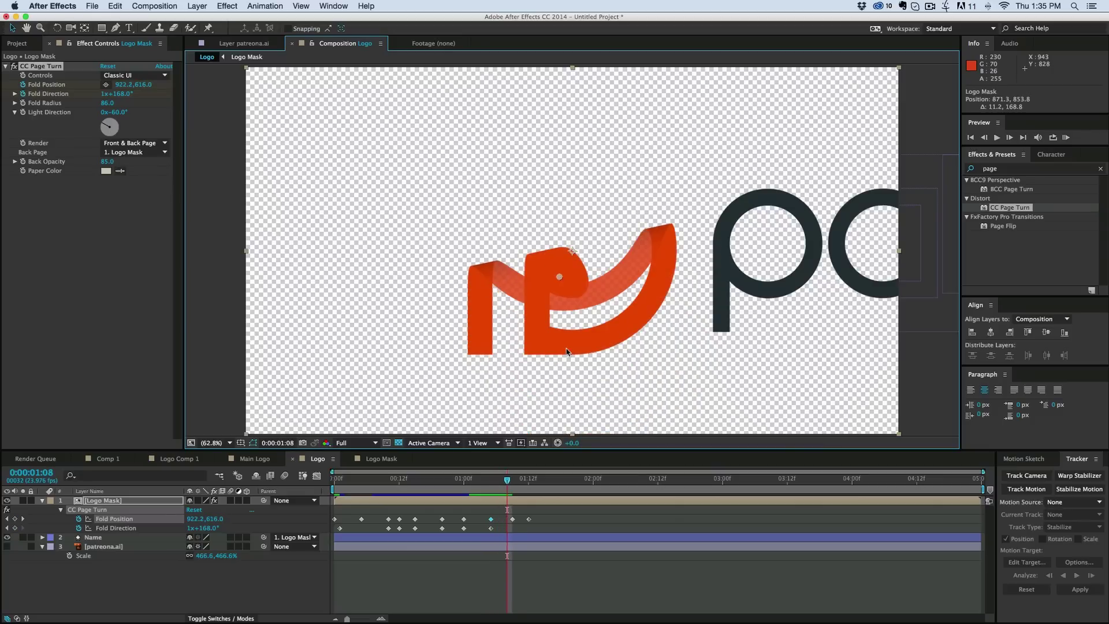
key(Page_Down)
drag(122, 94, 151, 95)
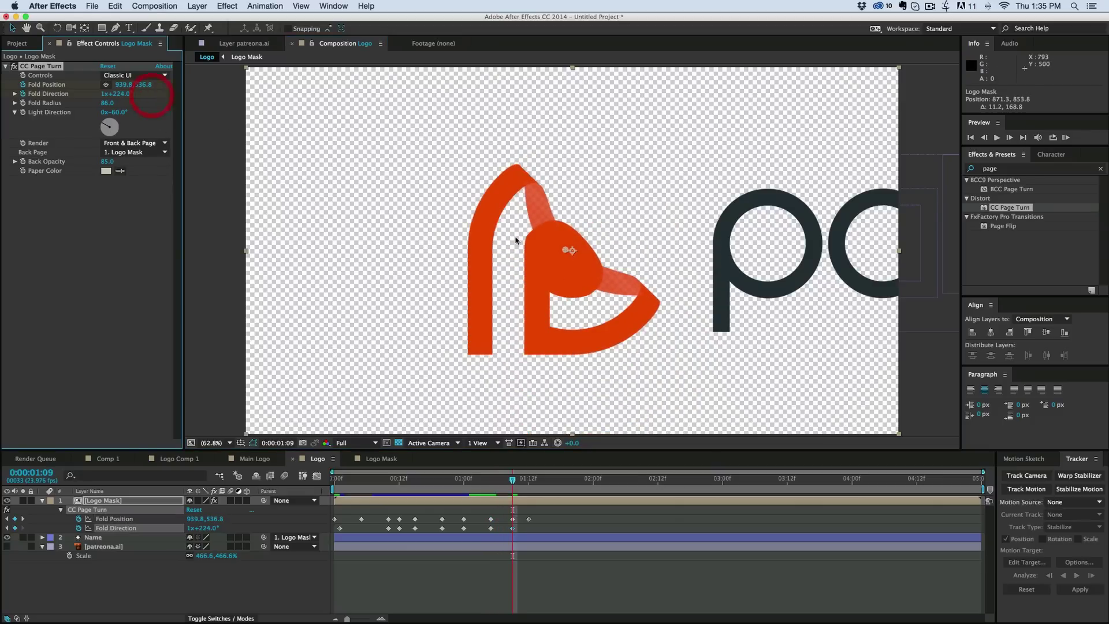
drag(564, 253, 547, 306)
Step: Step back and forth through the frames around 1:09 to check the fold on the inner bowl
key(Page_Up)
key(Page_Up)
key(Page_Up)
key(Page_Down)
key(Page_Down)
key(Page_Down)
key(Page_Down)
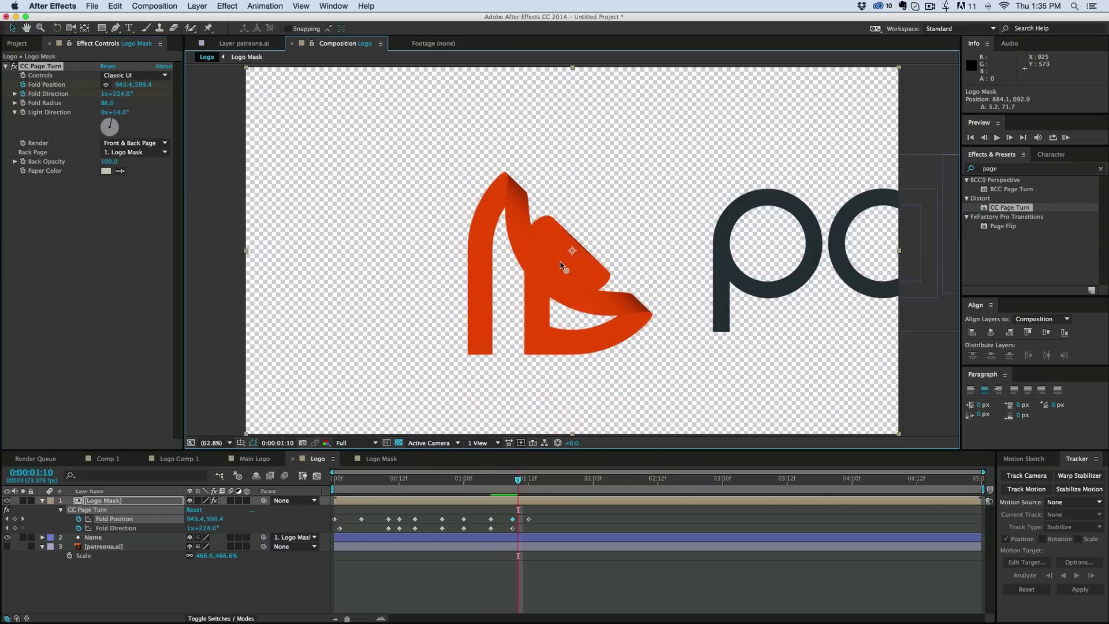
Step: Move the fold position to about 904.8, 565.5 at frame 1:12 and to about 1234.5, 317.0 at frame 1:15
key(Page_Down)
key(Page_Down)
drag(609, 209, 554, 259)
key(Page_Down)
key(Page_Down)
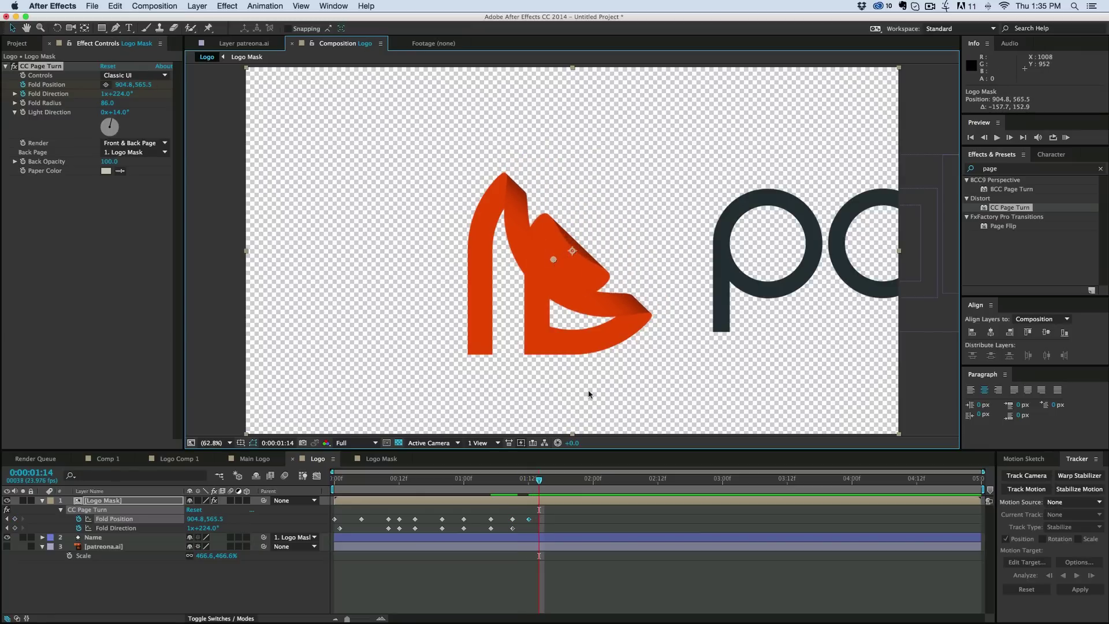
key(Page_Down)
drag(562, 255, 666, 175)
Step: Play back the Logo composition to review the complete fold animation
key(space)
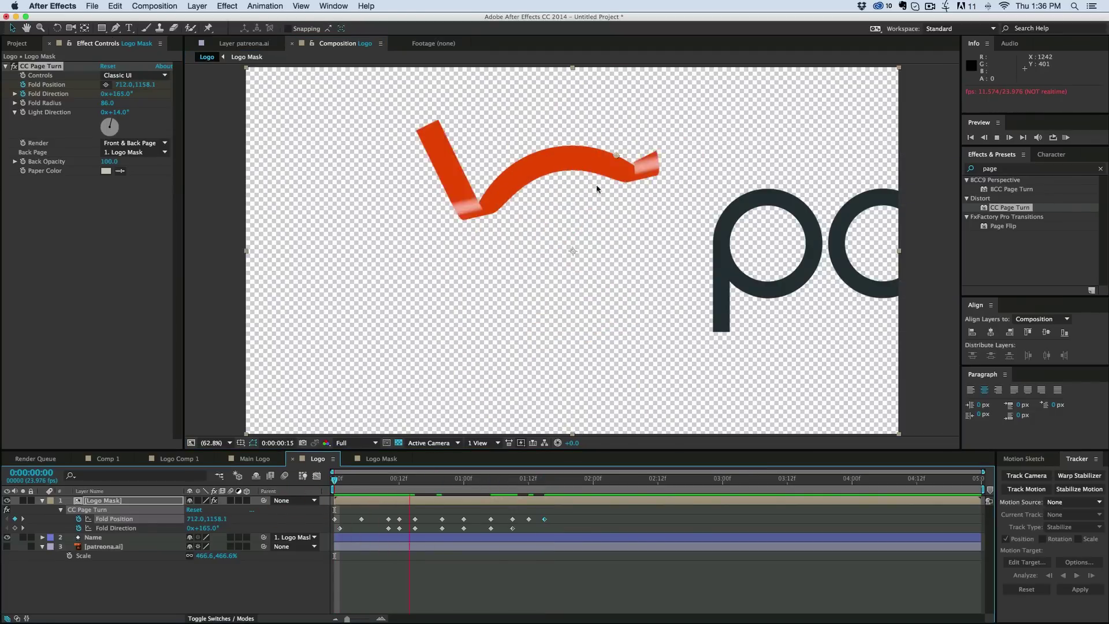
key(space)
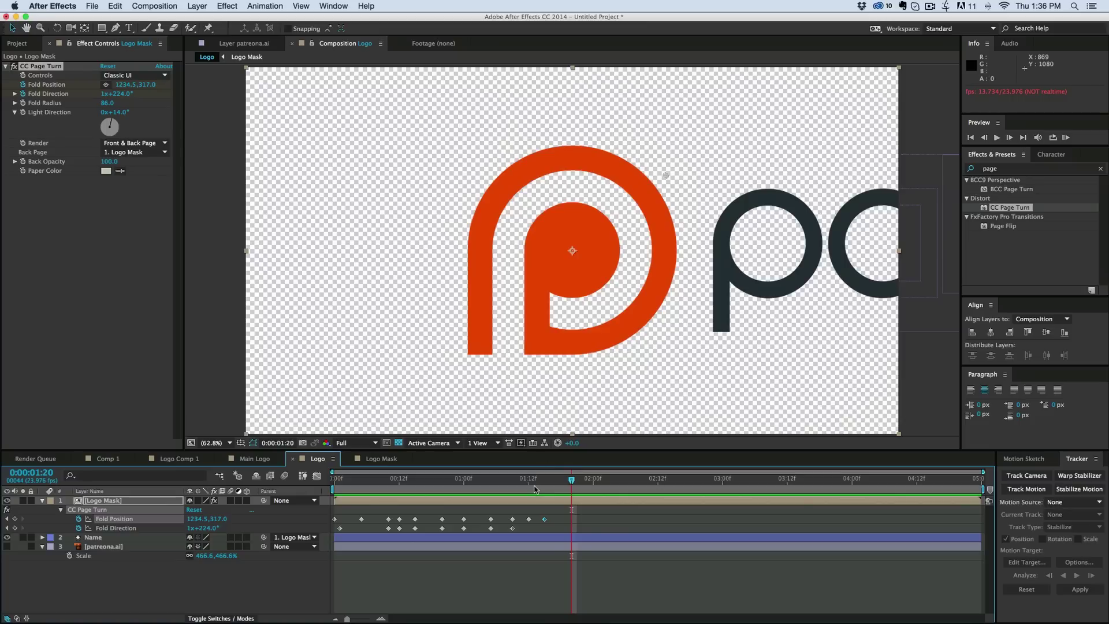
key(space)
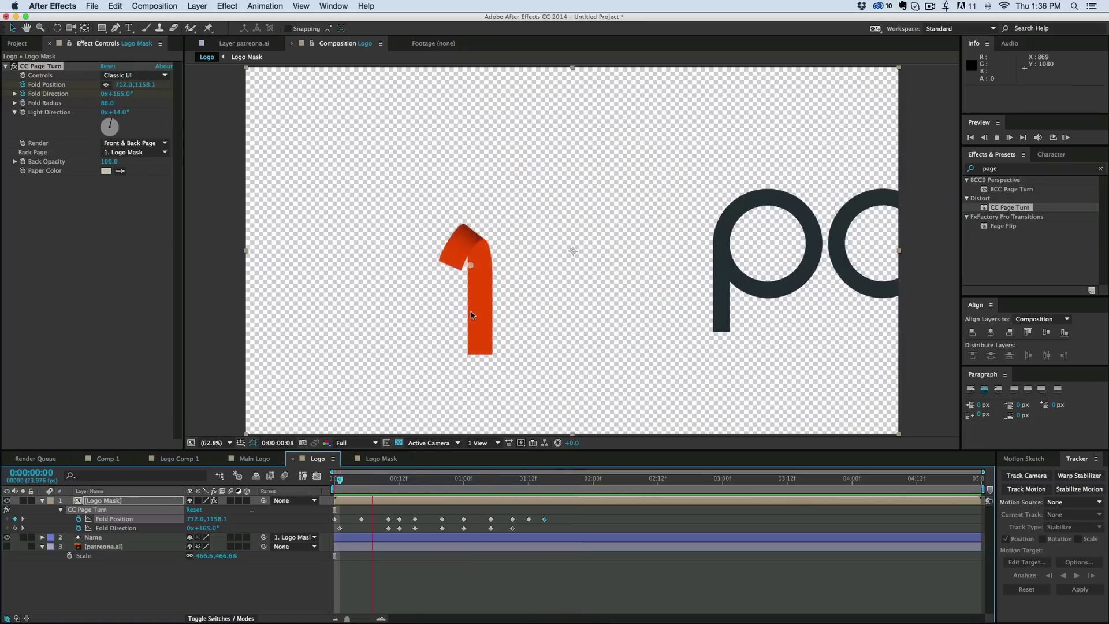
key(space)
Step: In the Logo Mask composition, set Mask 2's mode to Subtract and preview the result in the Logo composition
double_click(104, 500)
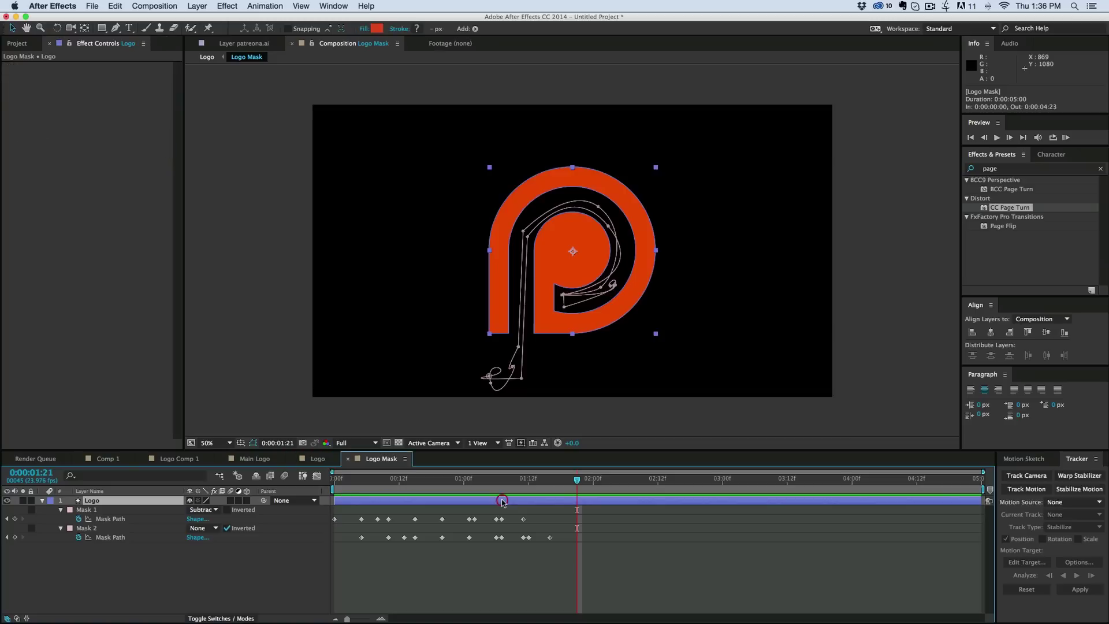
click(207, 528)
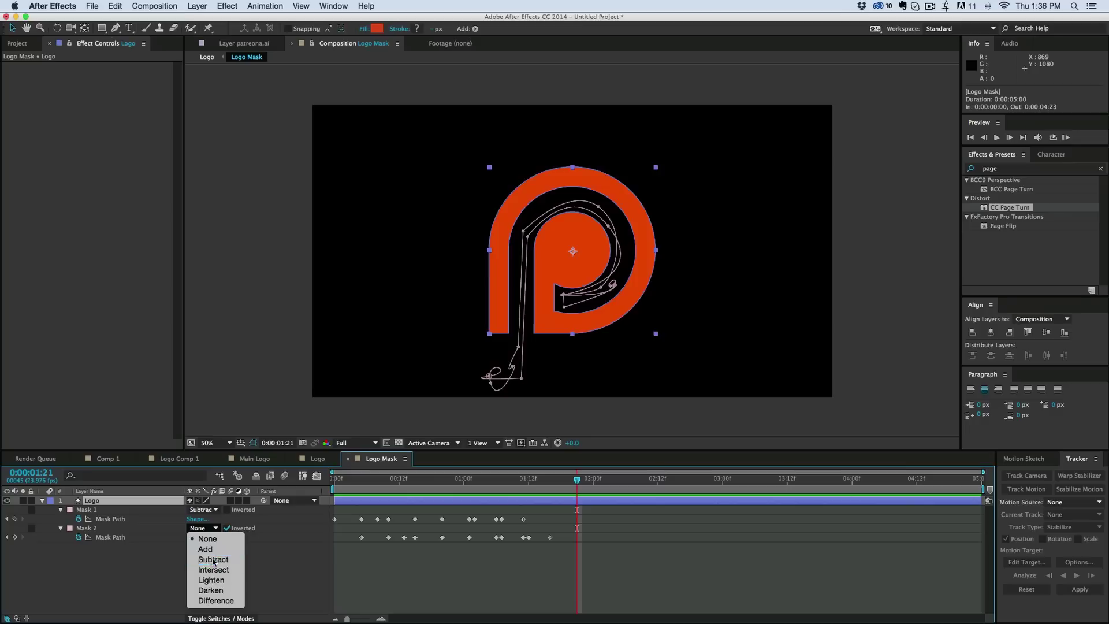
click(213, 560)
drag(504, 487, 306, 482)
click(301, 459)
key(space)
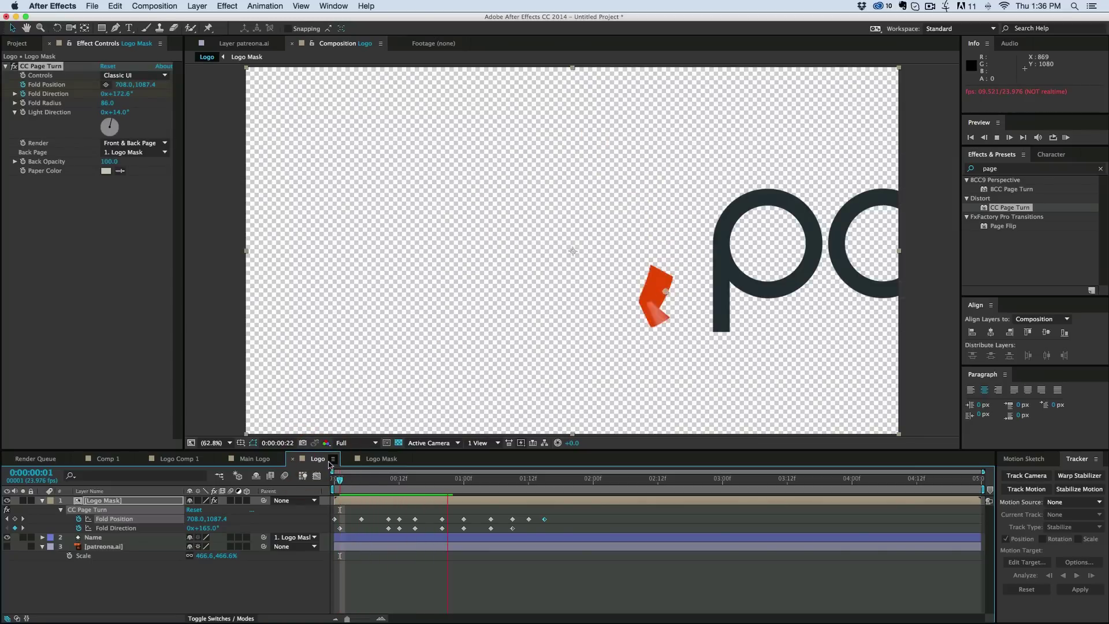
key(space)
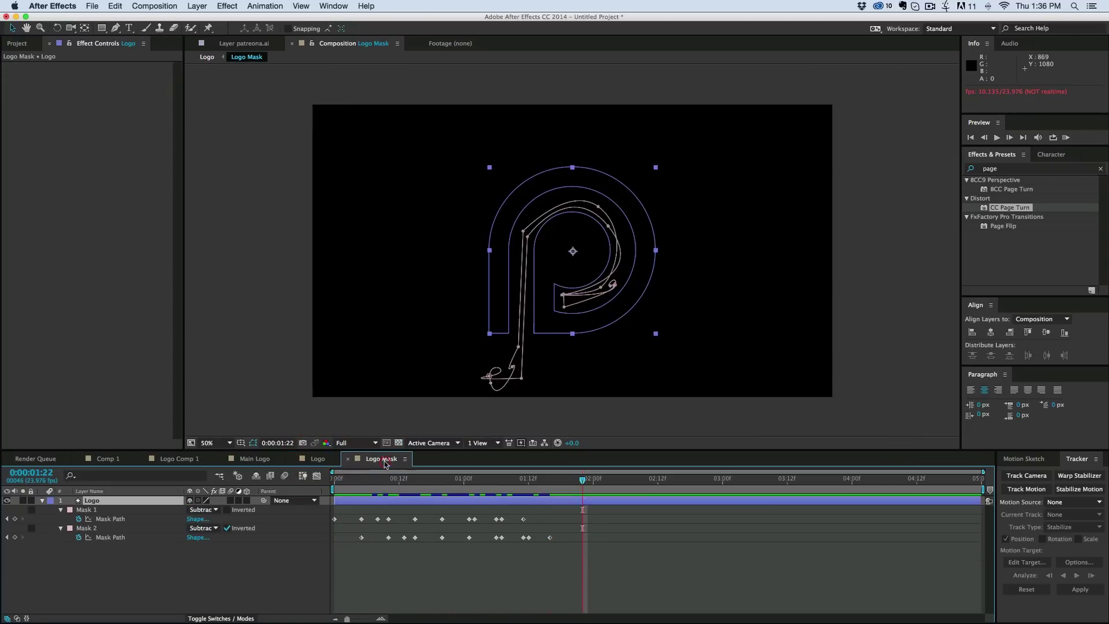
Step: In Logo Mask, delay all of Mask 2's Mask Path keyframes by three frames so they start at frame 8
click(382, 458)
drag(561, 558, 374, 538)
key(Home)
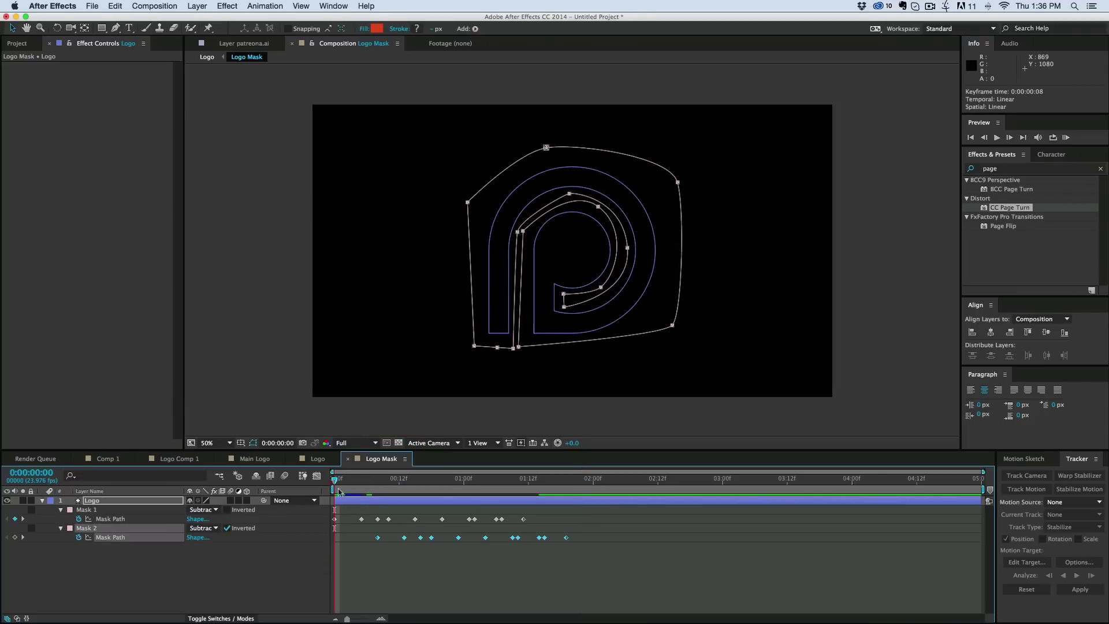
Step: Copy the Logo layer from Logo Mask into the Logo composition and place it beneath the Logo Mask layer
click(356, 502)
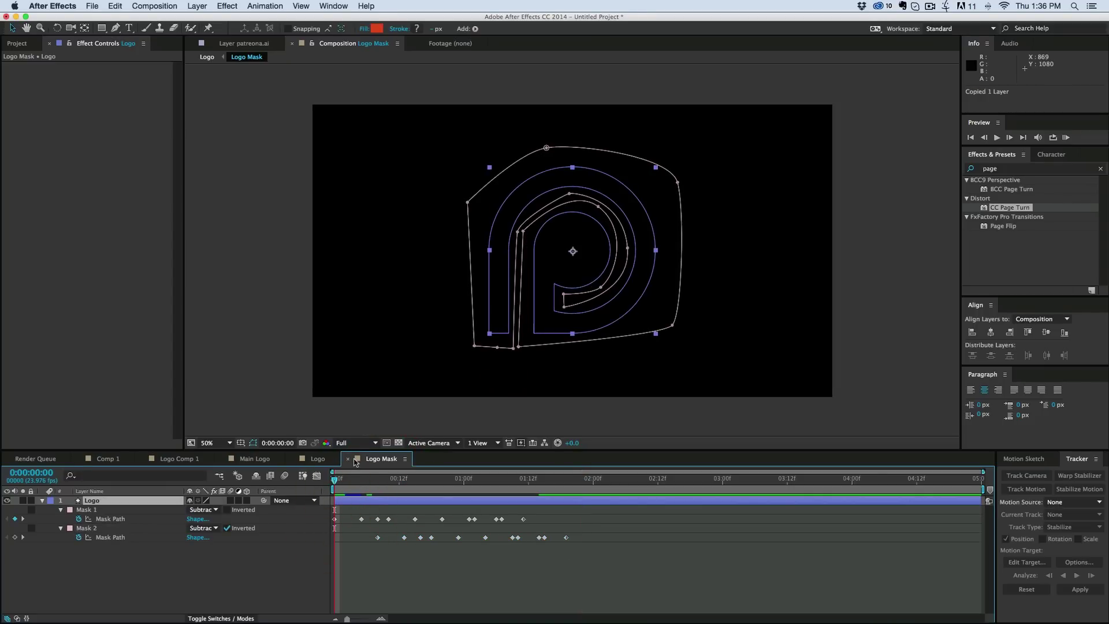
click(347, 460)
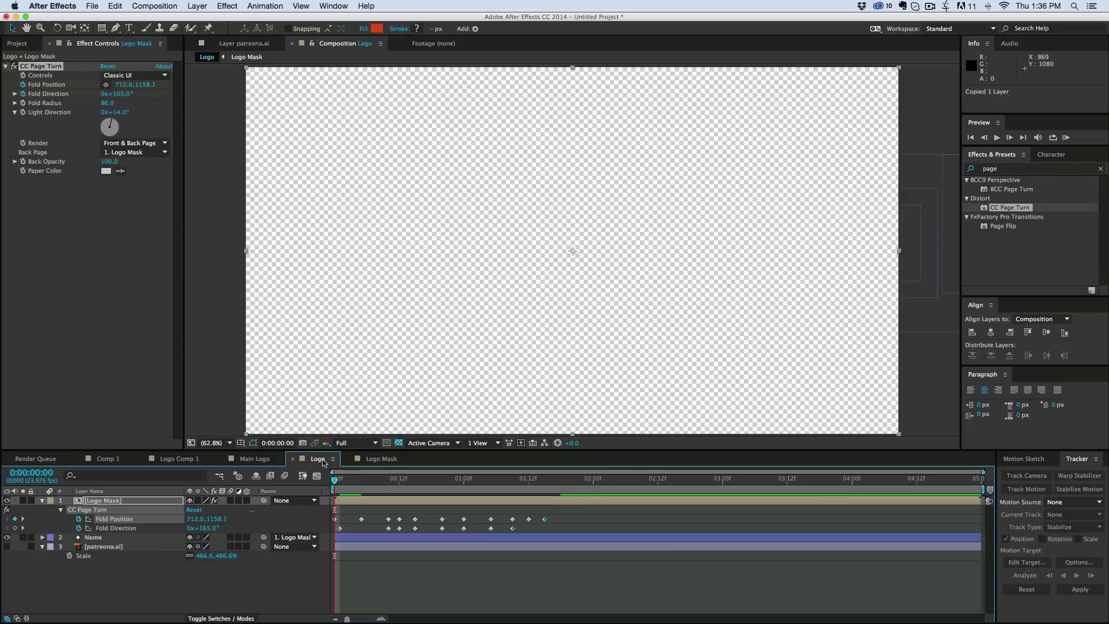
key(super+v)
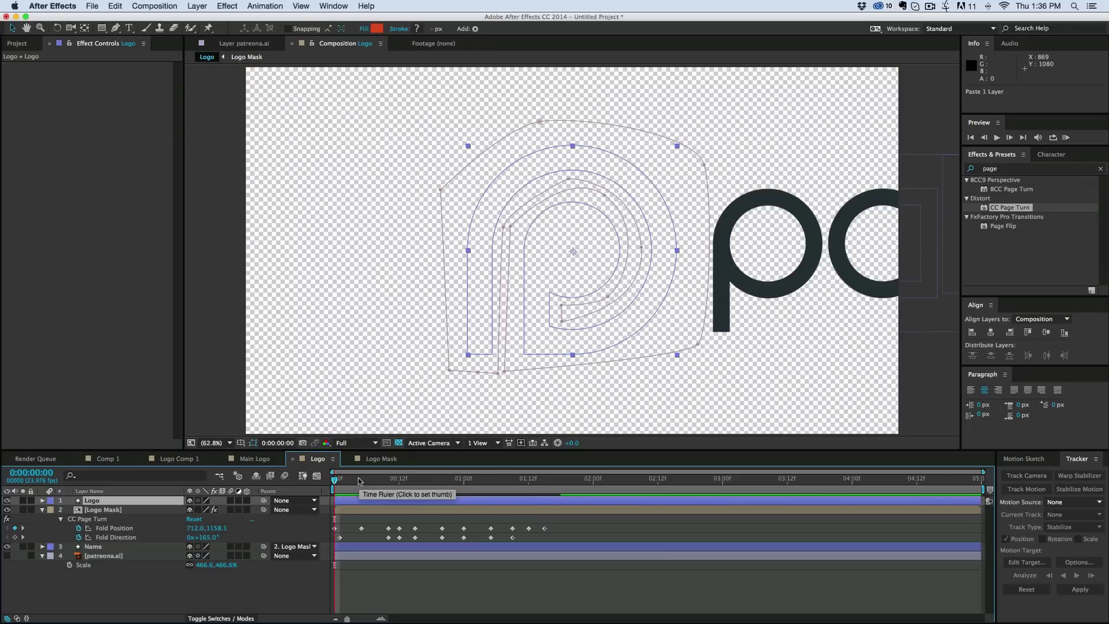
drag(98, 501, 95, 536)
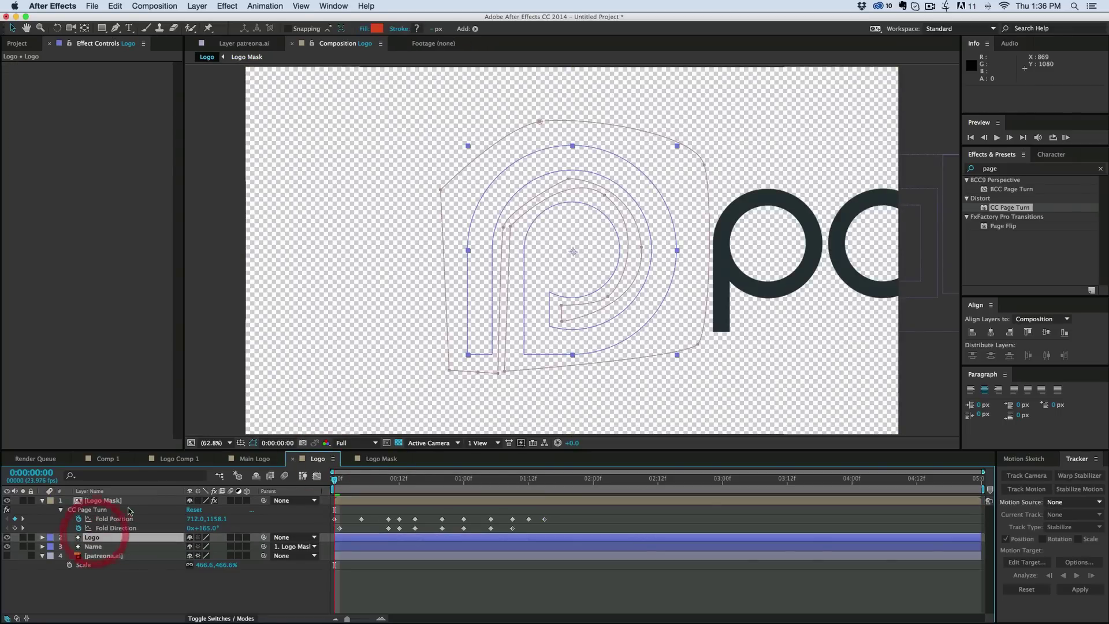
Step: Reveal the pasted Logo layer's masks at frame 15 and delete Mask 2, keeping only Mask 1
drag(358, 485, 414, 486)
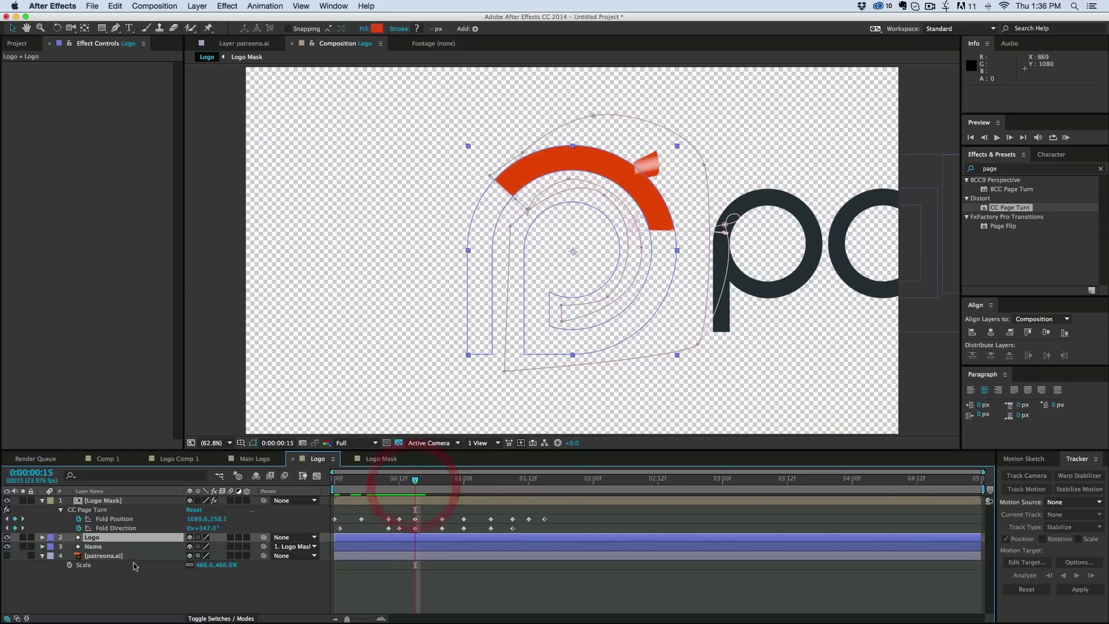
click(96, 541)
click(94, 538)
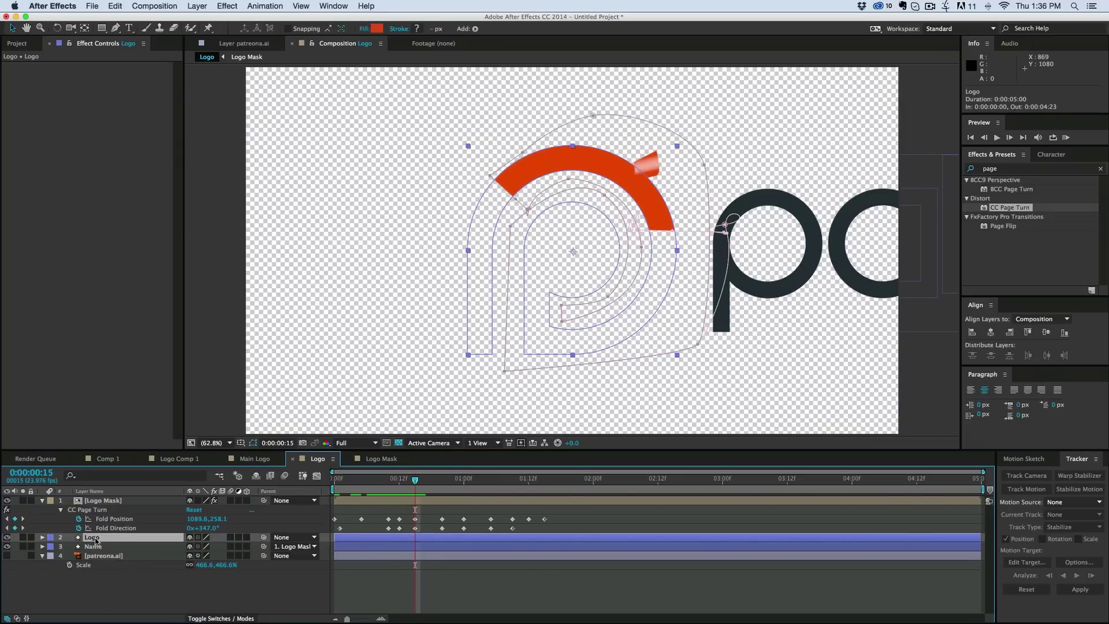
key(m)
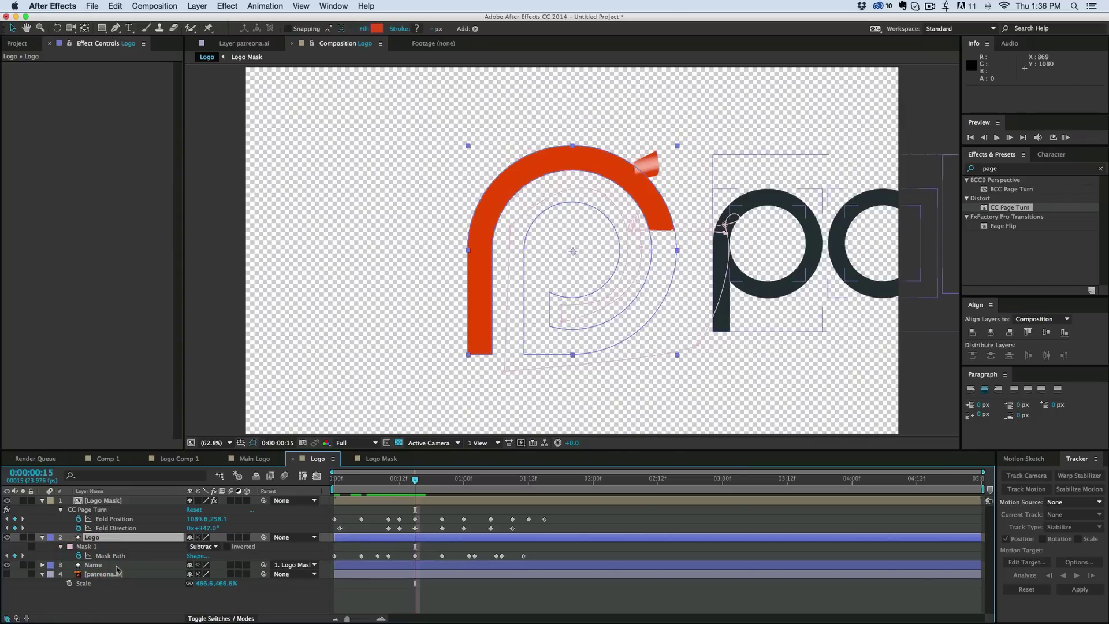
Step: Offset the pasted Logo layer to start at frame 4 so it follows the fold, and preview the animation
click(354, 481)
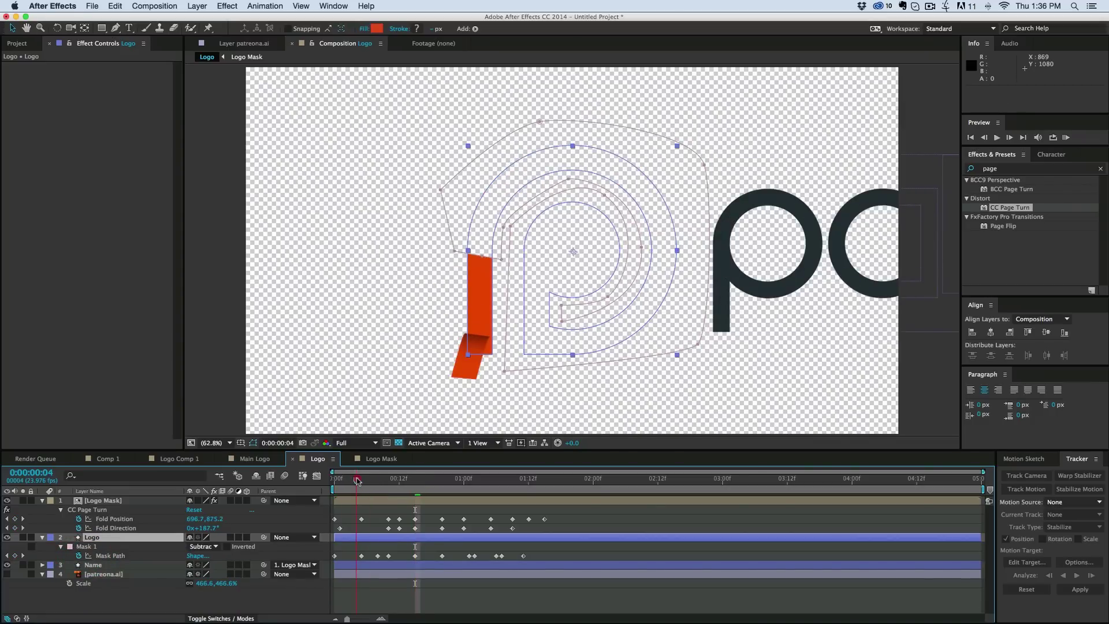
click(361, 480)
drag(364, 538, 381, 541)
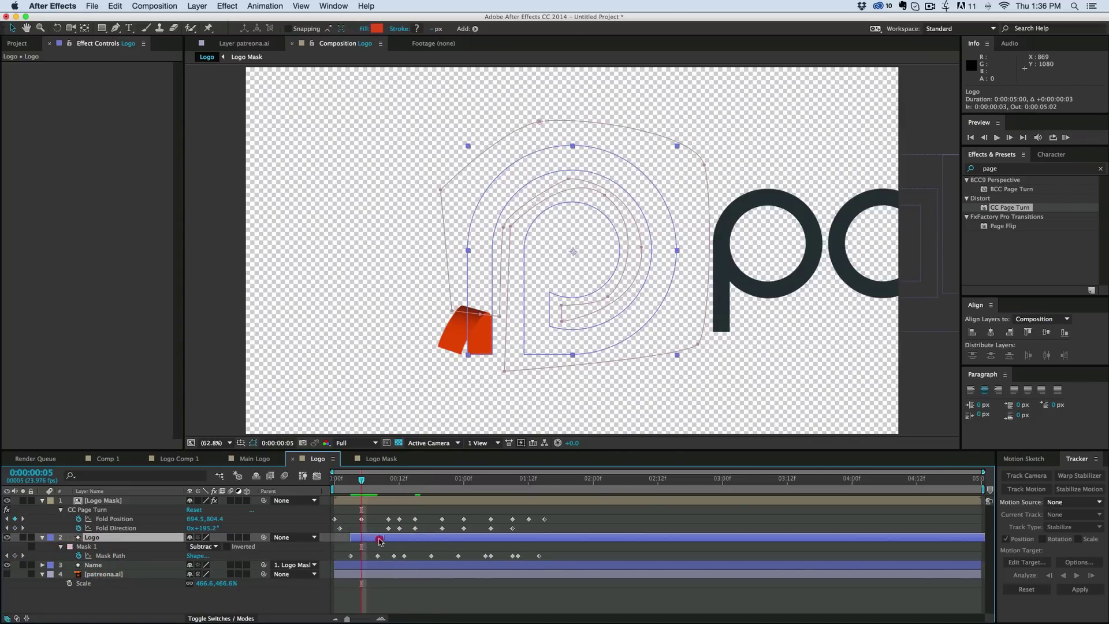
drag(354, 487, 390, 490)
drag(409, 538, 415, 539)
key(space)
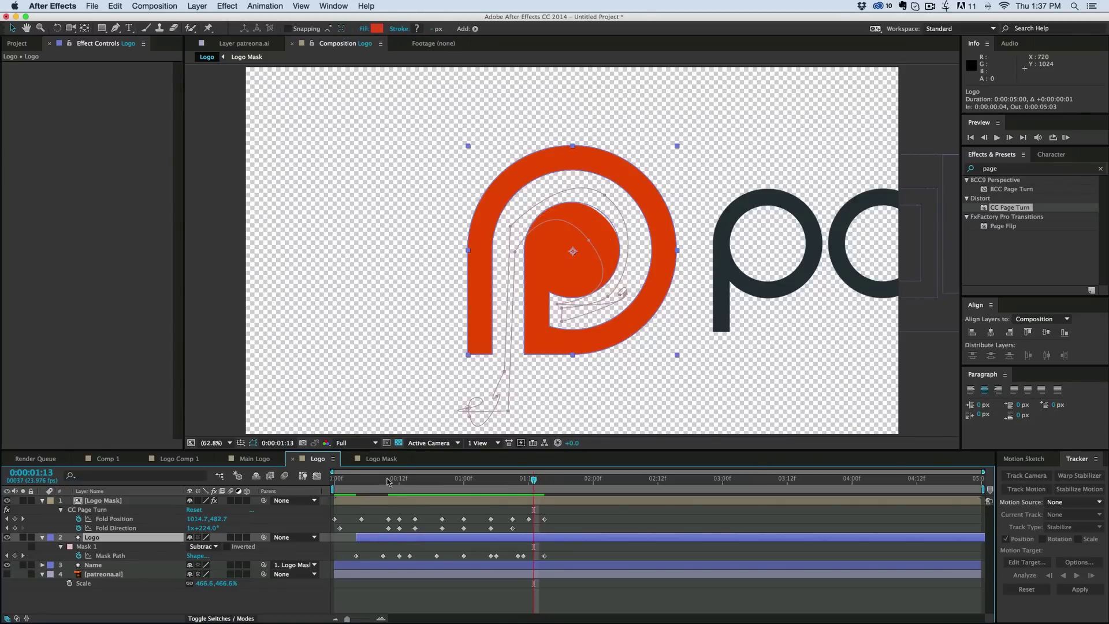
Step: Collapse the Logo Mask layer's properties and add seamlesspaper3.jpg to the Logo composition as the lowest layer
click(428, 366)
key(comma)
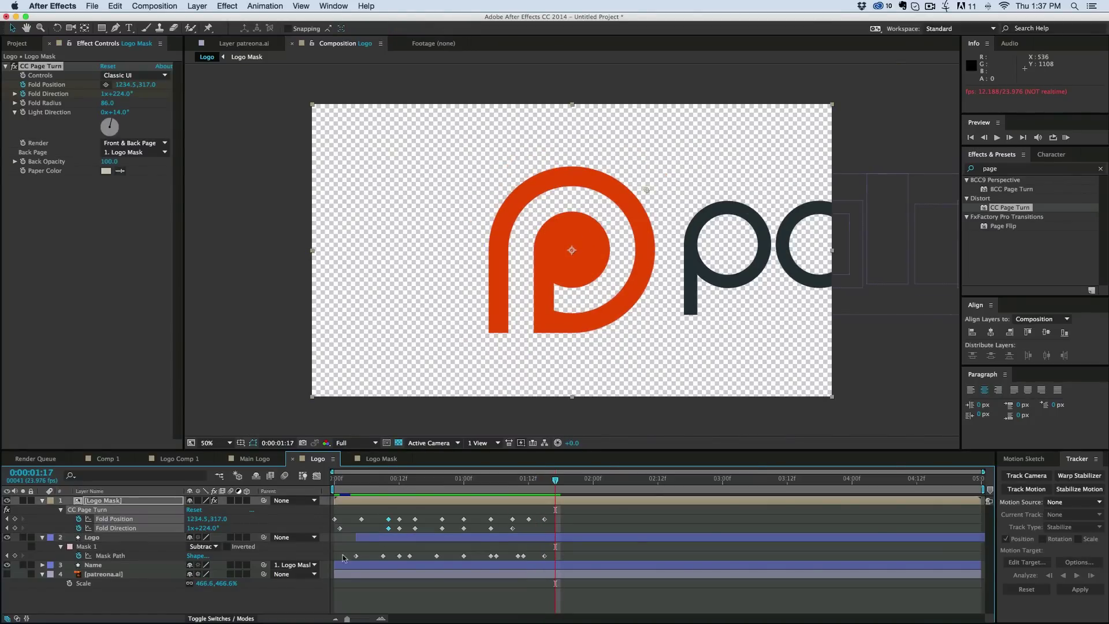
click(373, 589)
click(43, 501)
click(411, 575)
click(17, 44)
drag(51, 204, 577, 243)
drag(109, 557, 109, 563)
Step: Fit the seamlesspaper3.jpg layer to the composition's width and adjust its scale so it covers the frame
key(ctrl+alt+shift+h)
key(alt+minus)
key(alt+minus)
key(alt+minus)
key(alt+minus)
key(alt+minus)
click(144, 563)
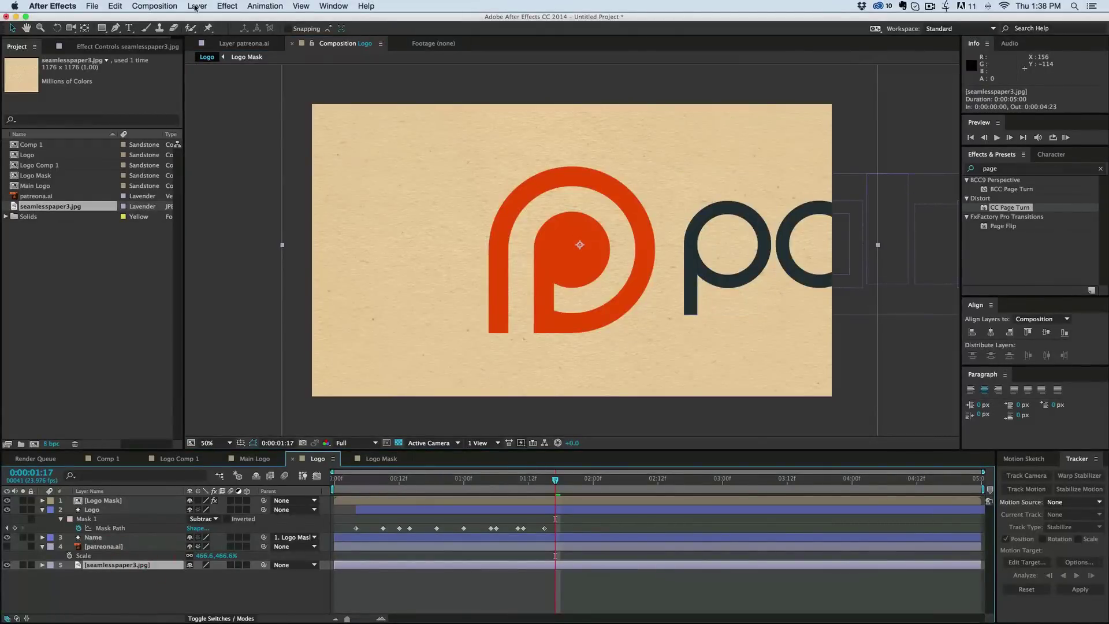
Step: Apply a Hue/Saturation effect to the seamlesspaper3.jpg layer and lower its Master Saturation to -78
click(229, 6)
mouse_move(362, 6)
key(super+alt+shift+e)
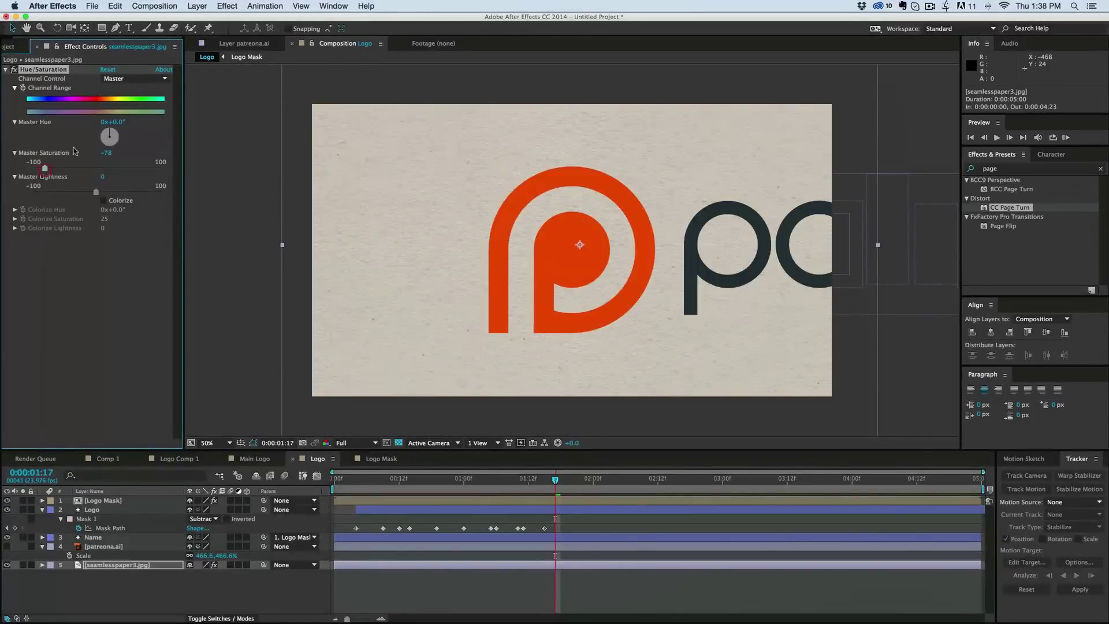
Step: Add a Curves effect to the paper texture layer and shape a gentle S-curve with darker shadows and brighter highlights
click(222, 7)
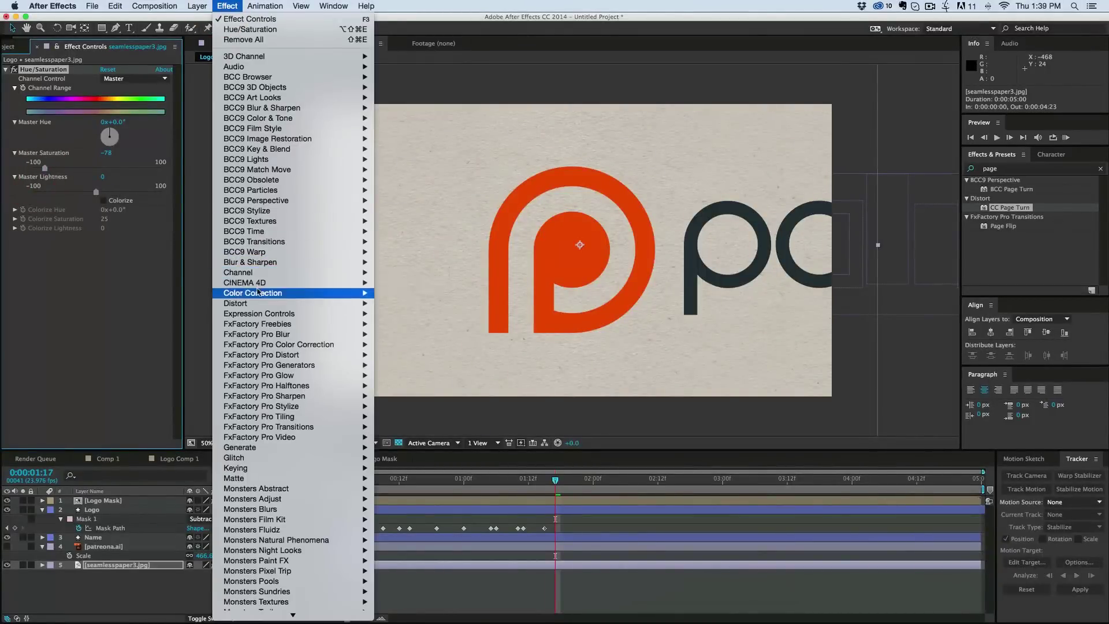
mouse_move(258, 292)
click(422, 467)
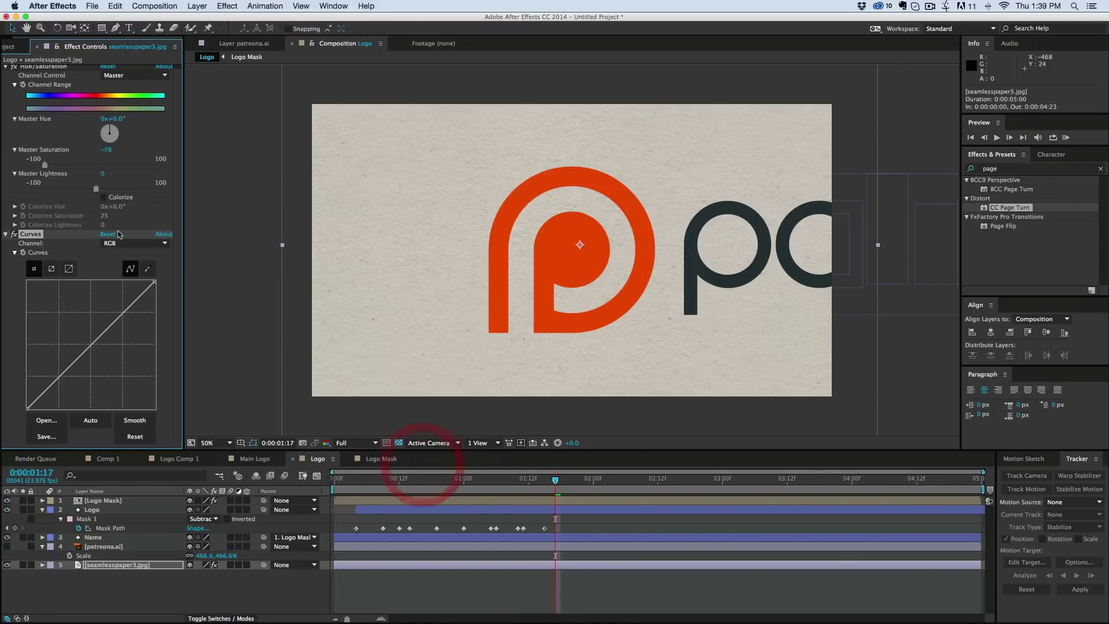
drag(49, 384, 64, 386)
drag(123, 328, 114, 316)
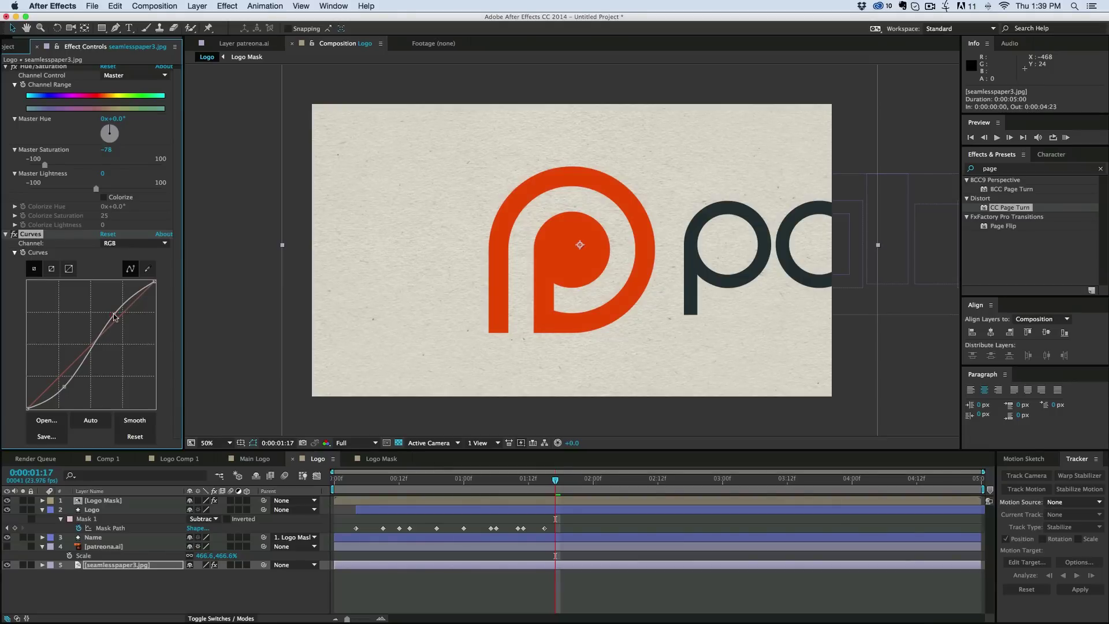
Step: Create an adjustment layer above all layers and give it an elliptical mask that fills the whole frame
click(395, 598)
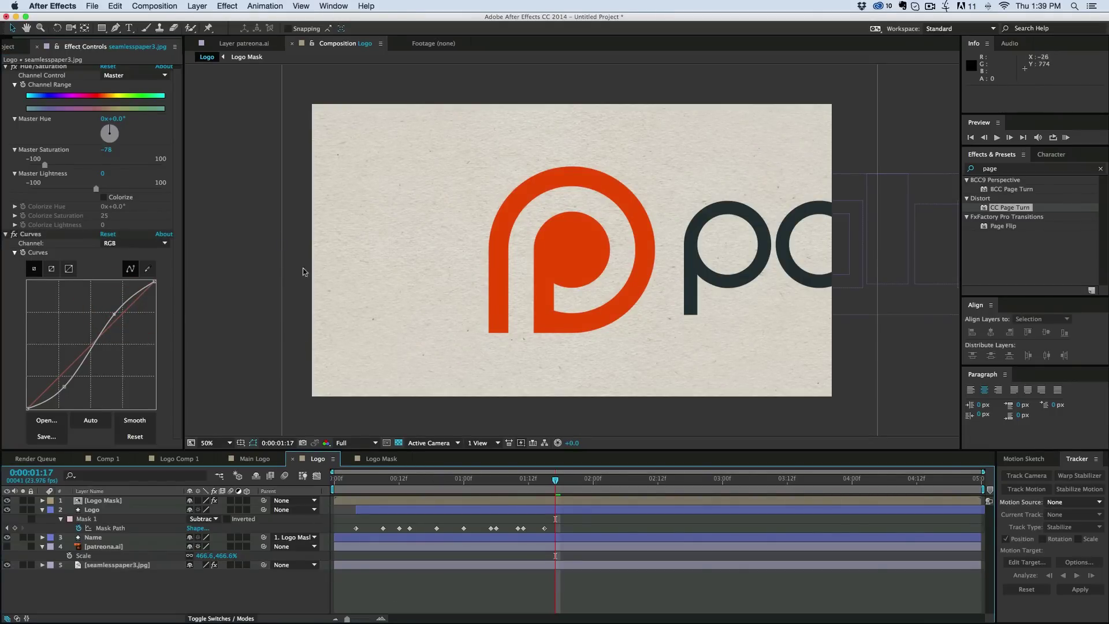
click(194, 6)
mouse_move(209, 20)
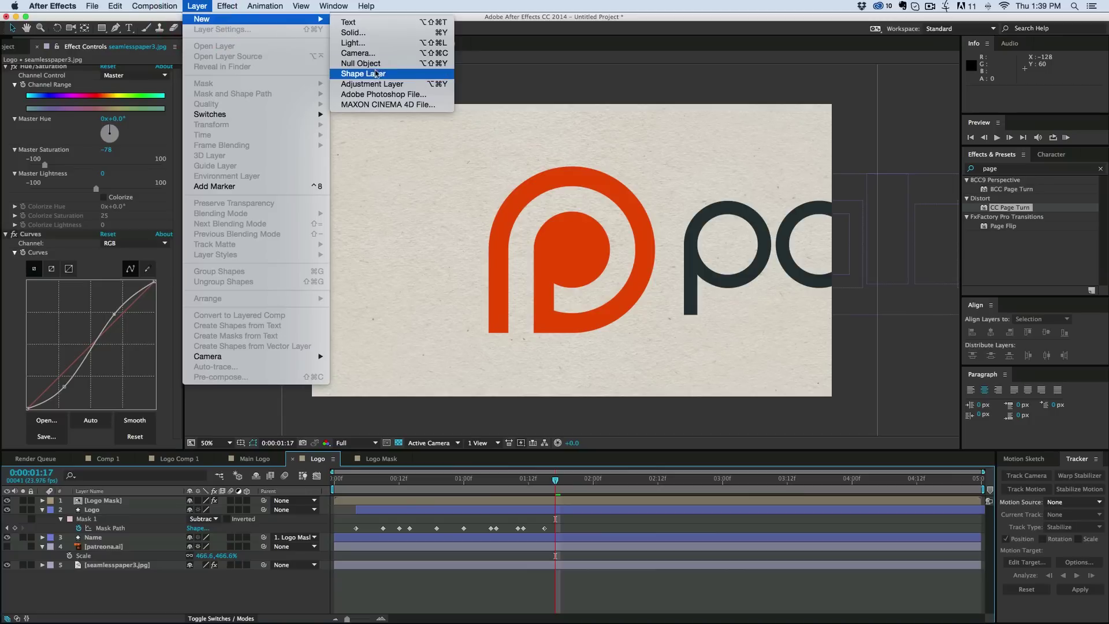
click(377, 85)
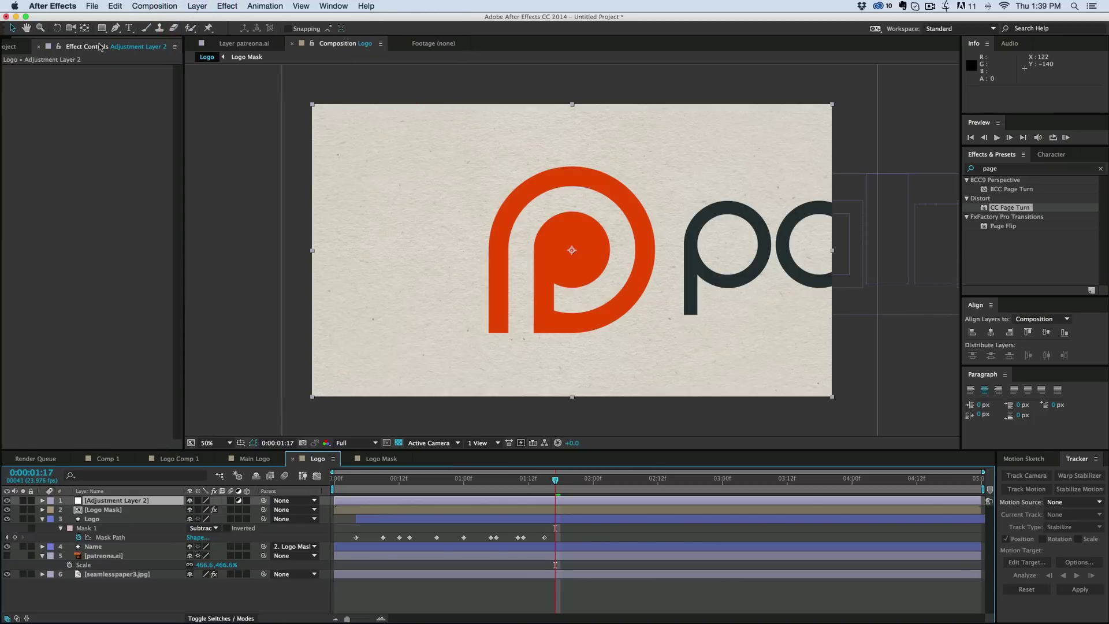
drag(103, 29, 149, 56)
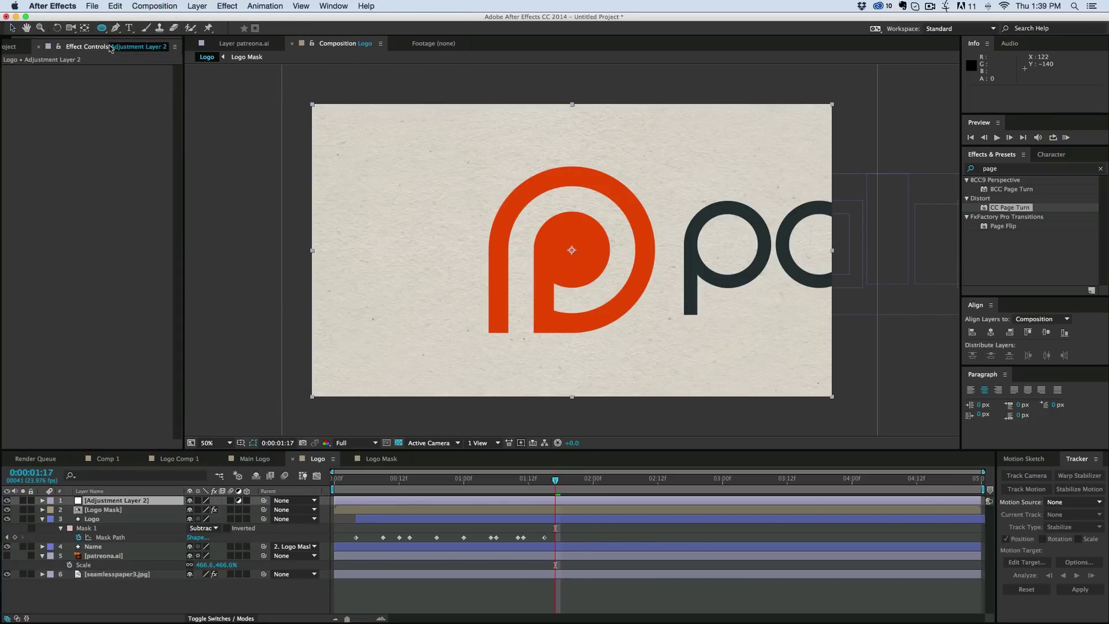
double_click(102, 28)
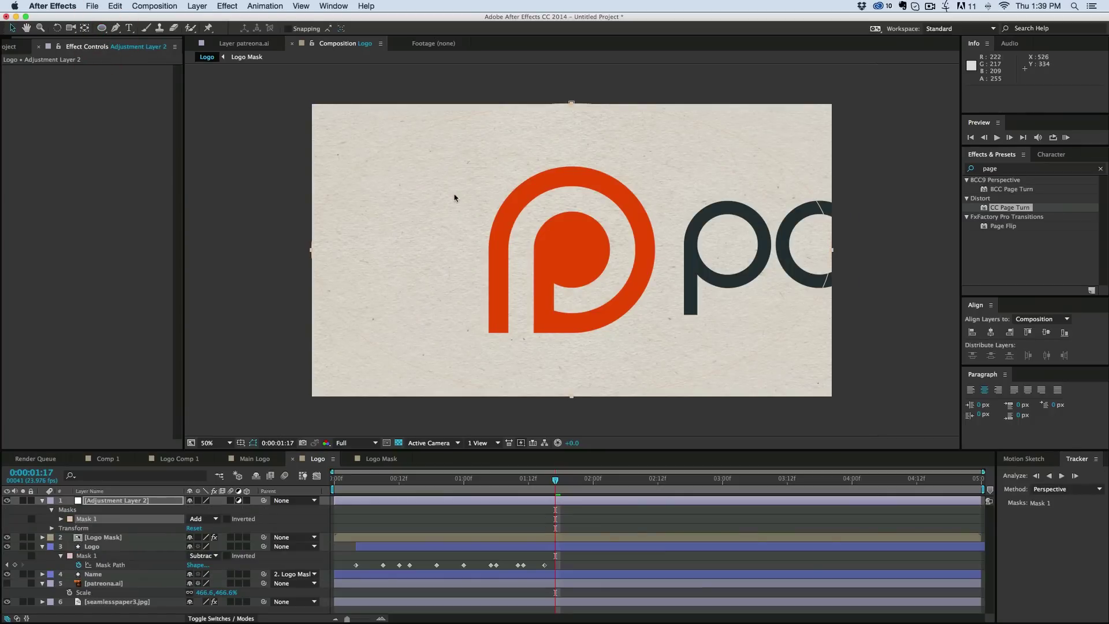
Step: Apply an Exposure effect to the masked adjustment layer and lower its Exposure to -1.99
click(232, 7)
mouse_move(262, 295)
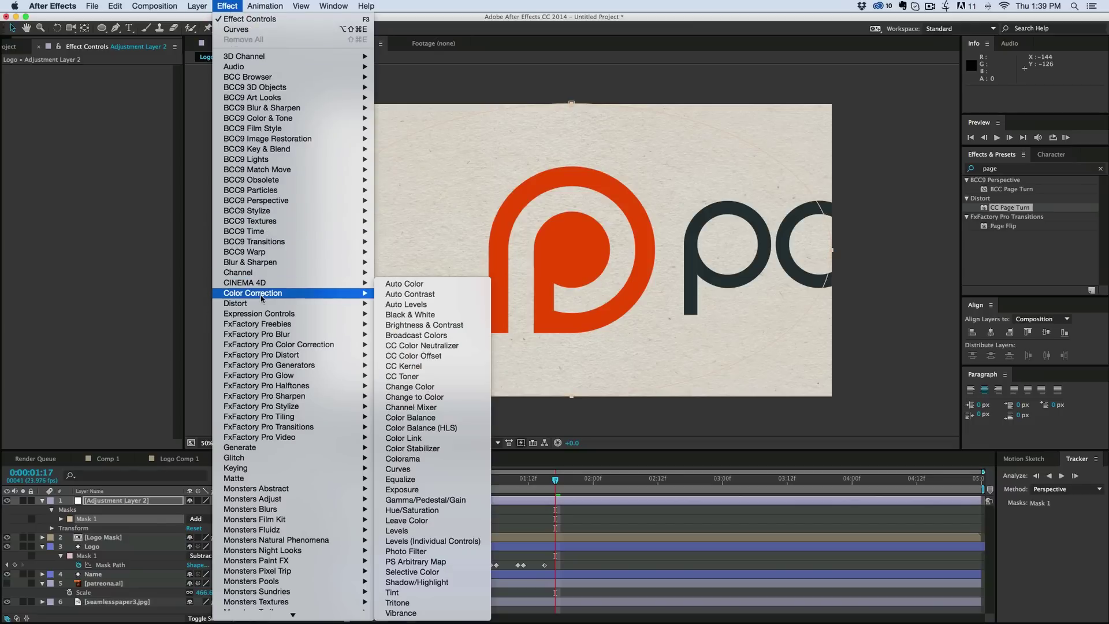
click(403, 489)
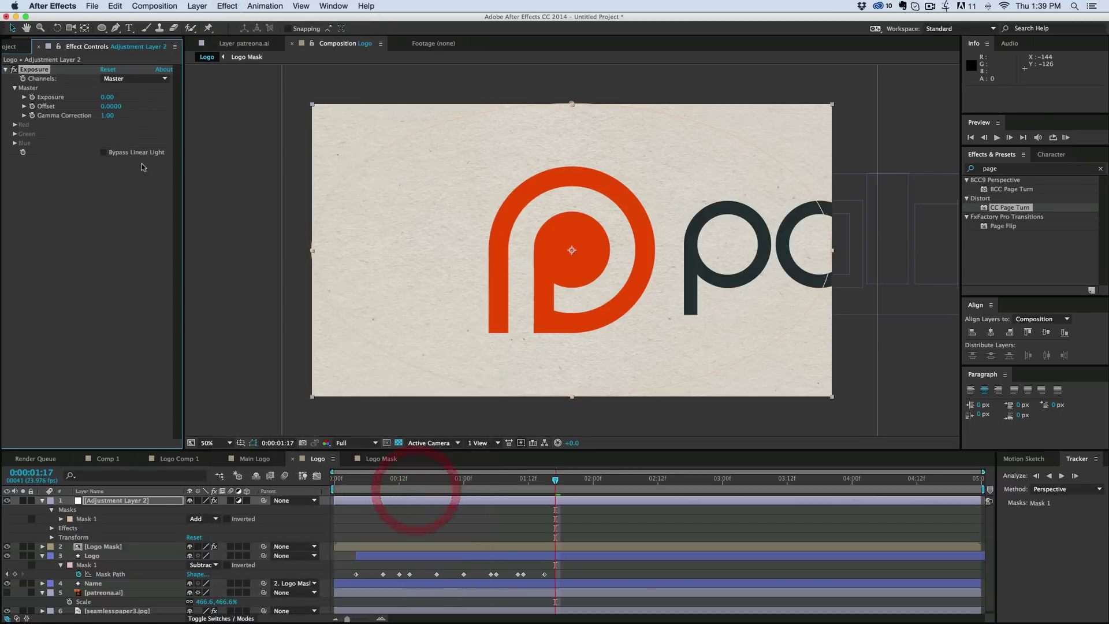
drag(65, 96, 1, 96)
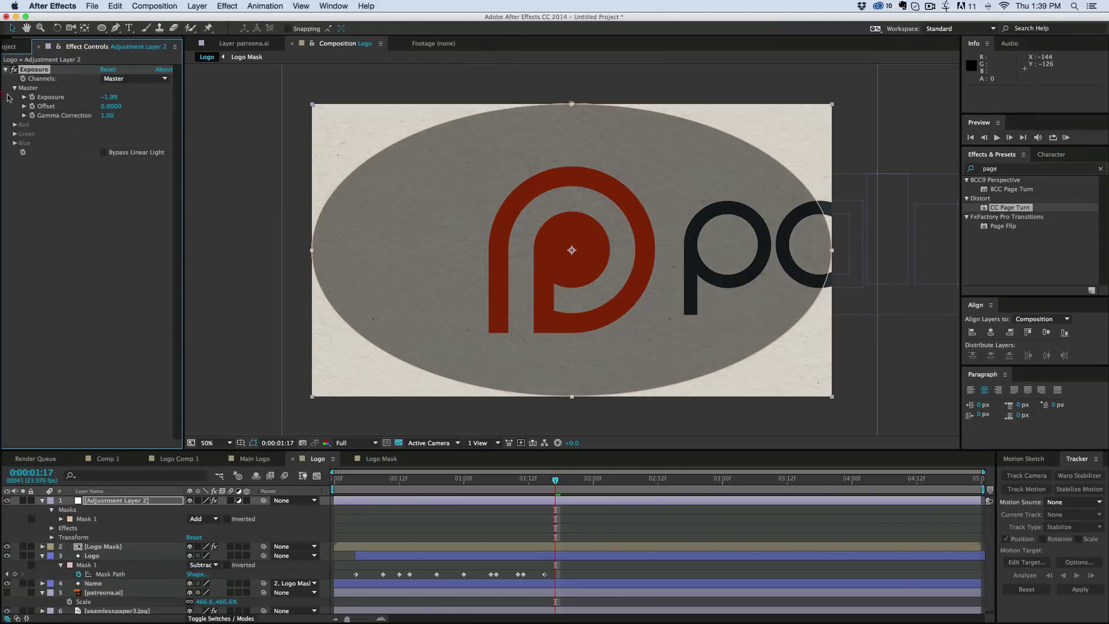
Step: Invert the adjustment layer's mask, feather it to 451 pixels, and set Exposure to -1.54 for a soft vignette
key(f)
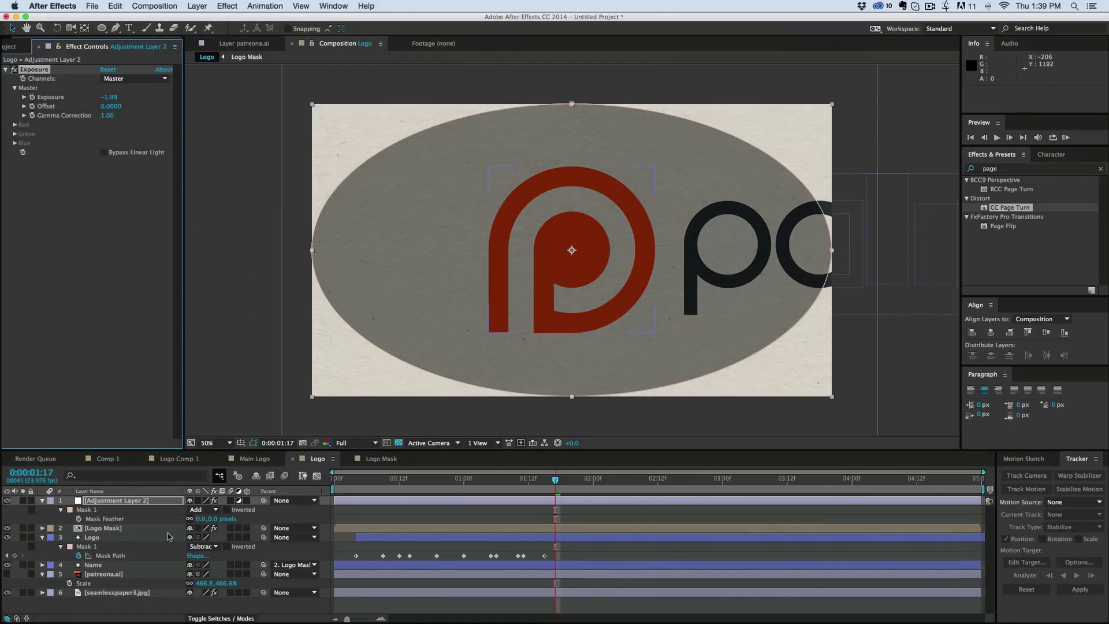
drag(197, 519, 242, 520)
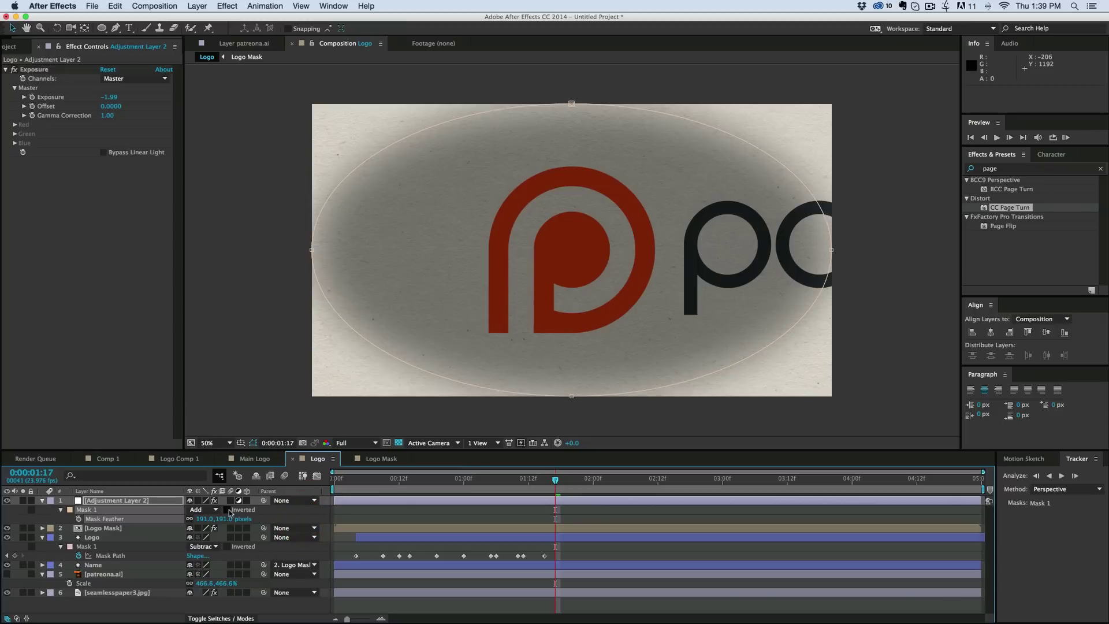
click(226, 510)
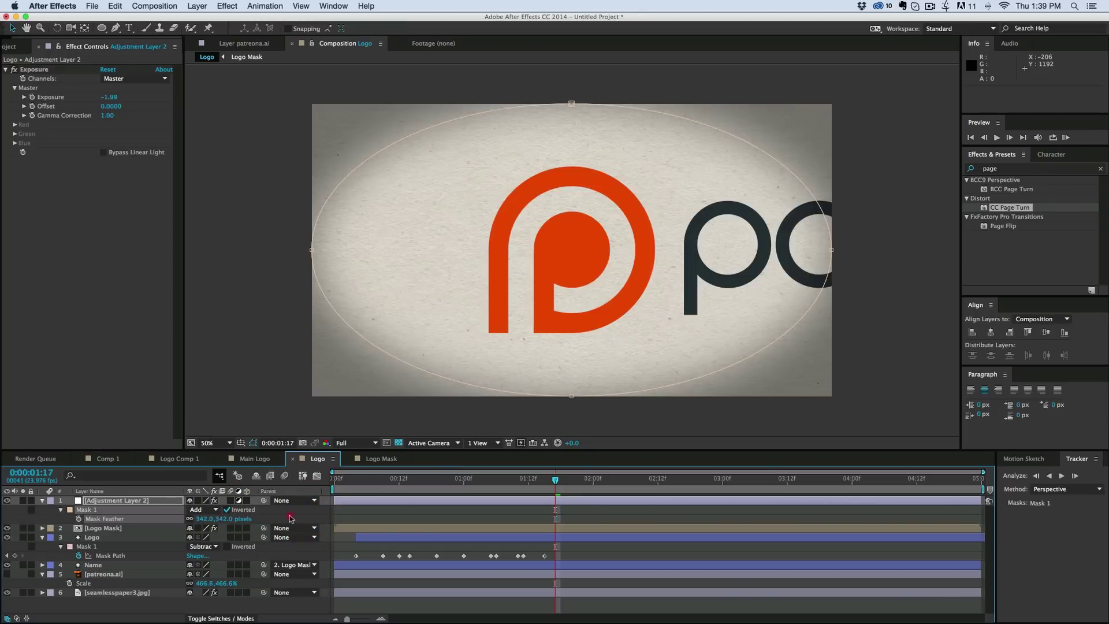
drag(283, 517, 370, 520)
click(348, 522)
click(117, 98)
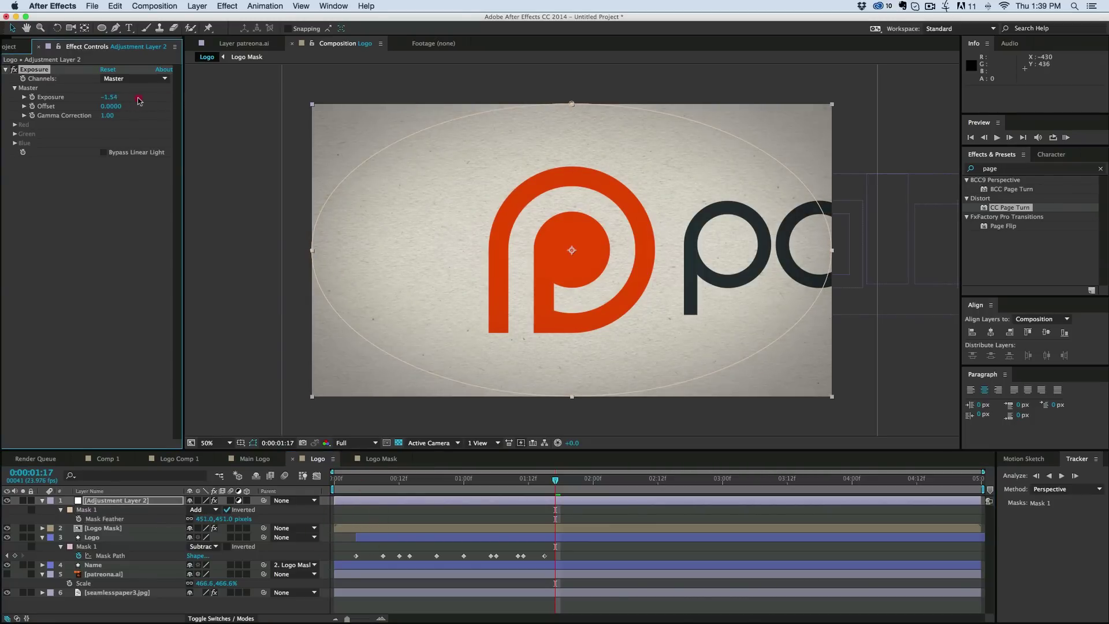
Step: Add a Curves effect to the adjustment layer and shape a moderate S-curve to increase the vignette's contrast
click(225, 6)
mouse_move(355, 300)
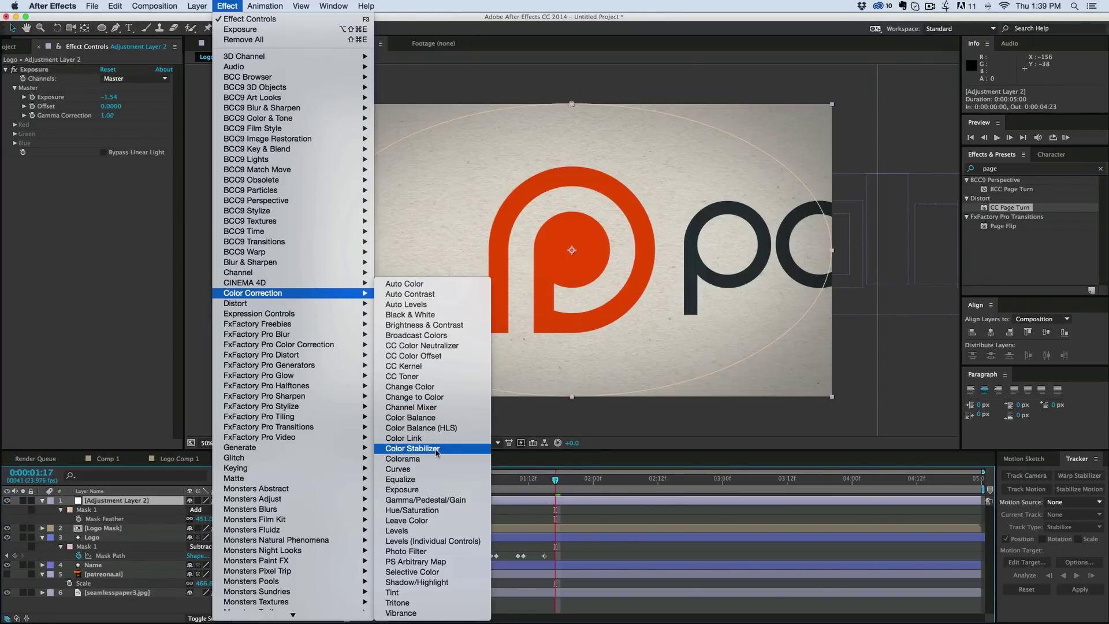
click(424, 469)
drag(71, 295, 85, 301)
drag(133, 252, 115, 237)
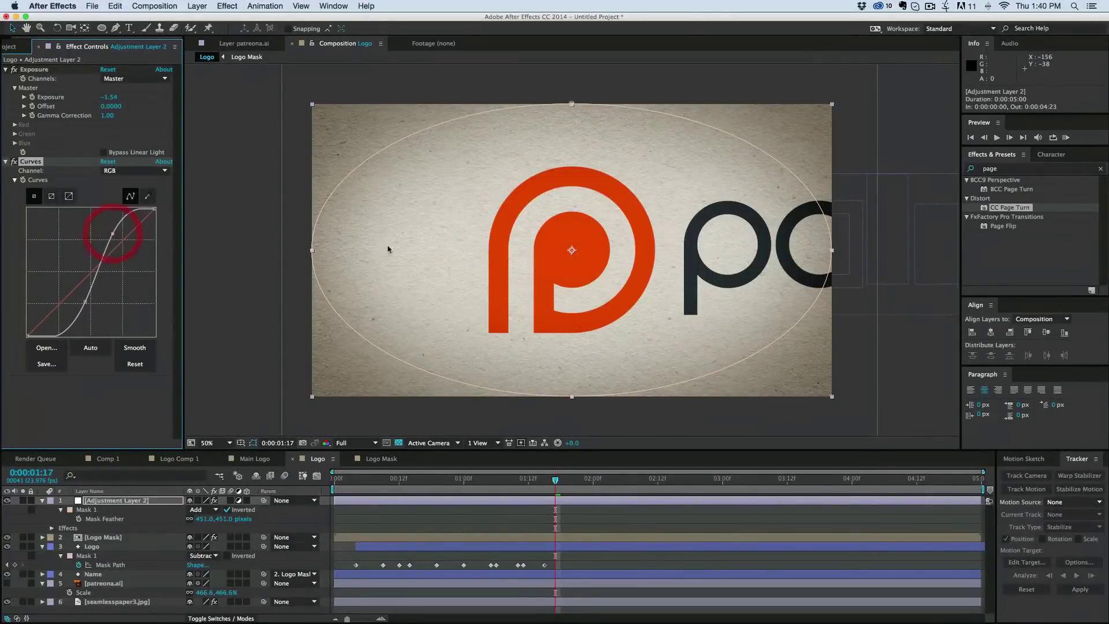
drag(87, 302, 76, 298)
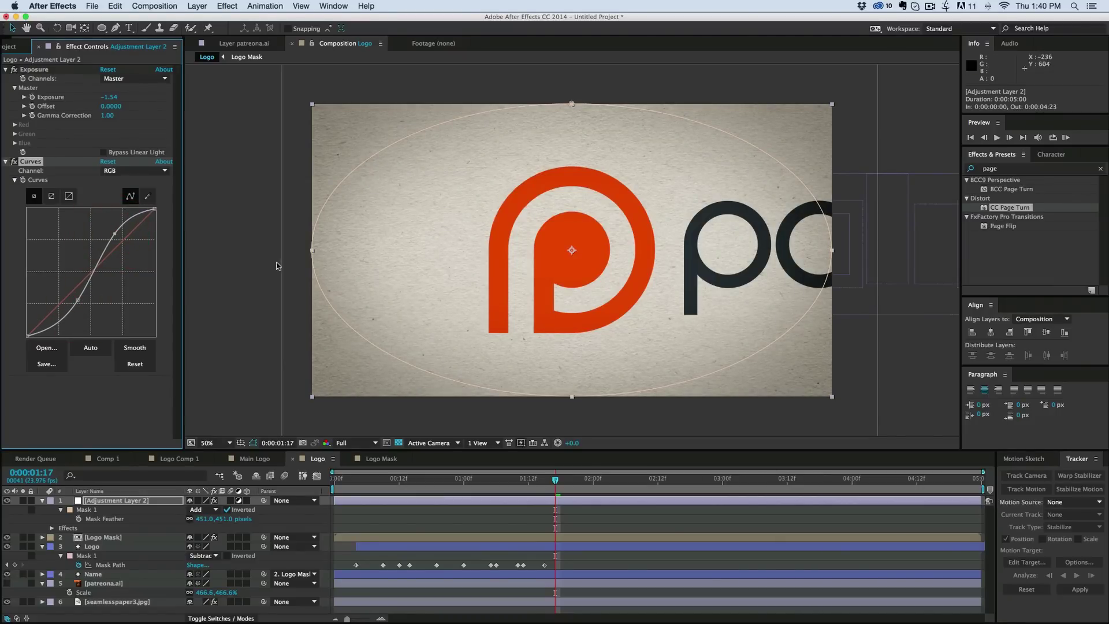
click(258, 269)
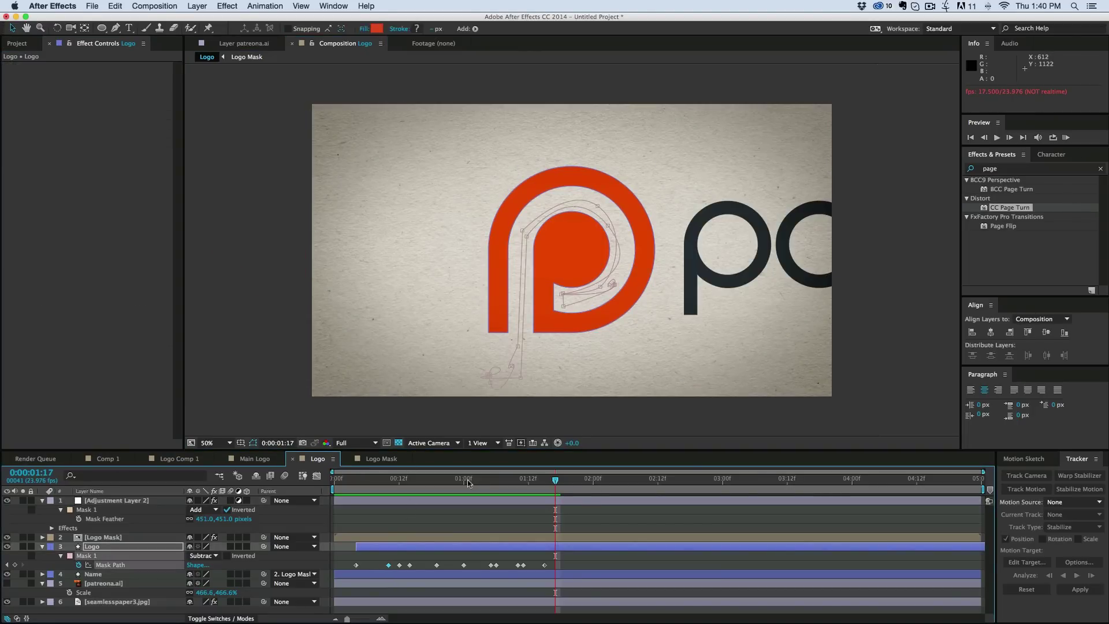
Step: Collapse the adjustment and Logo layers' properties and parent the Logo layer to Logo Mask
click(42, 500)
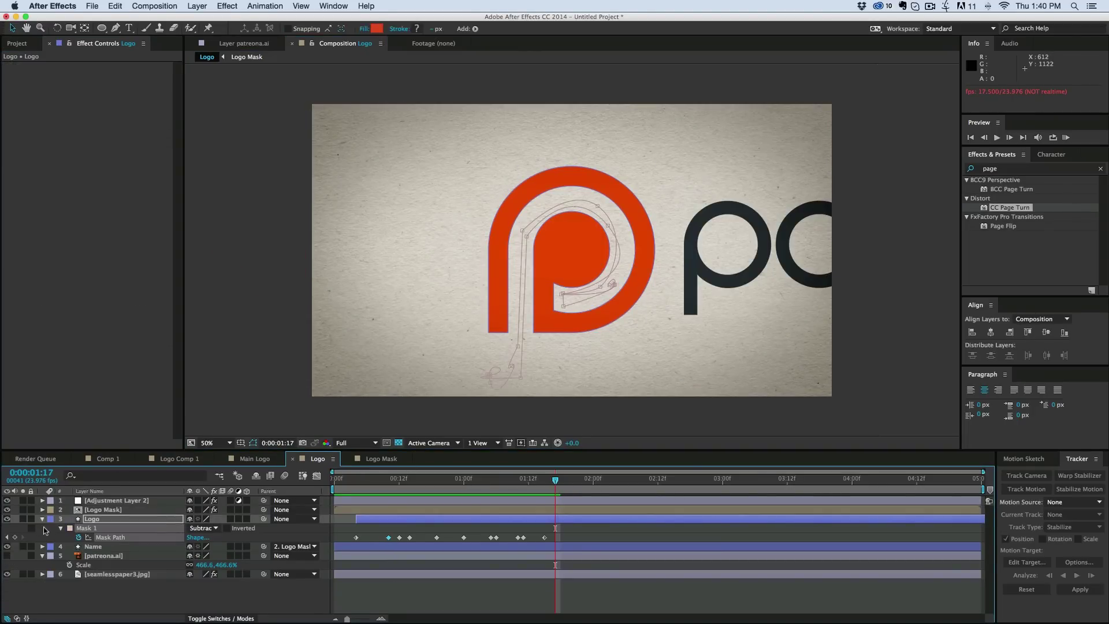
click(47, 524)
click(43, 518)
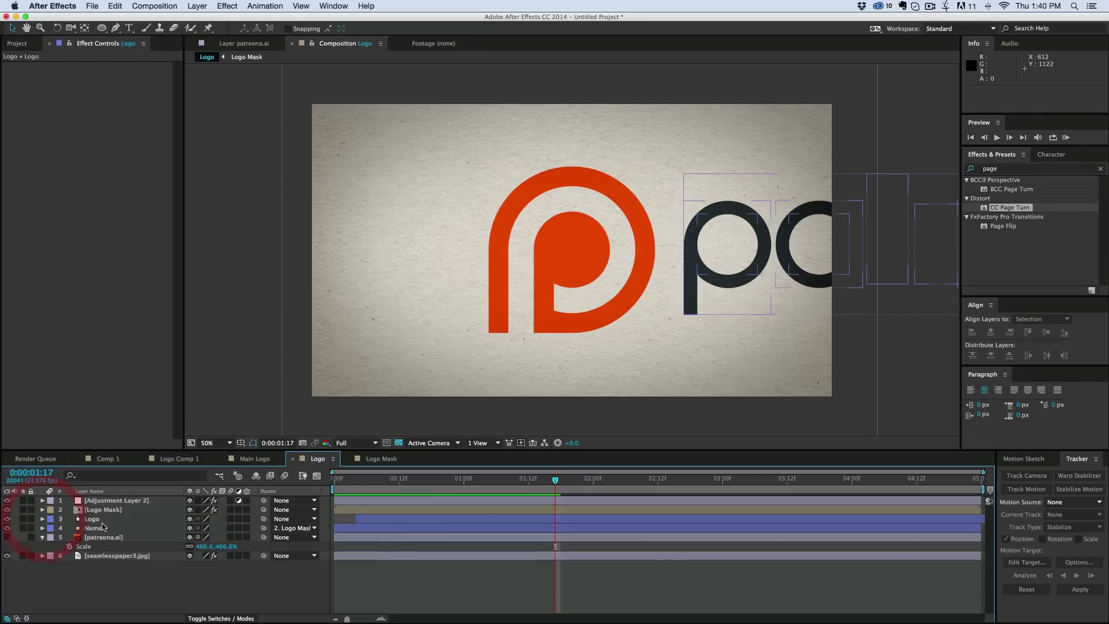
click(109, 510)
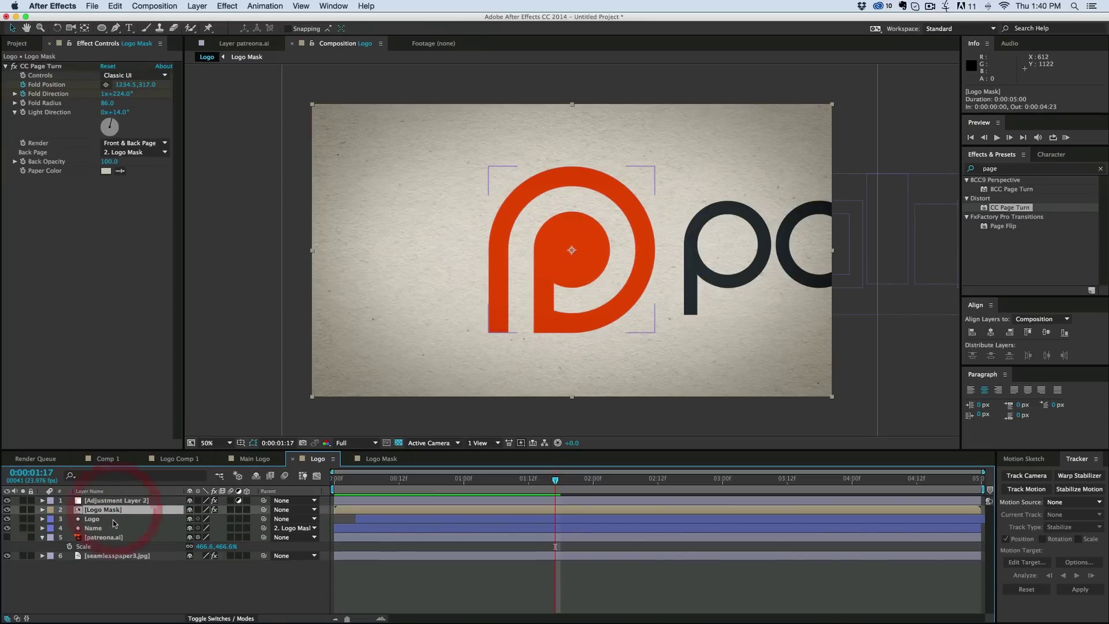
click(111, 518)
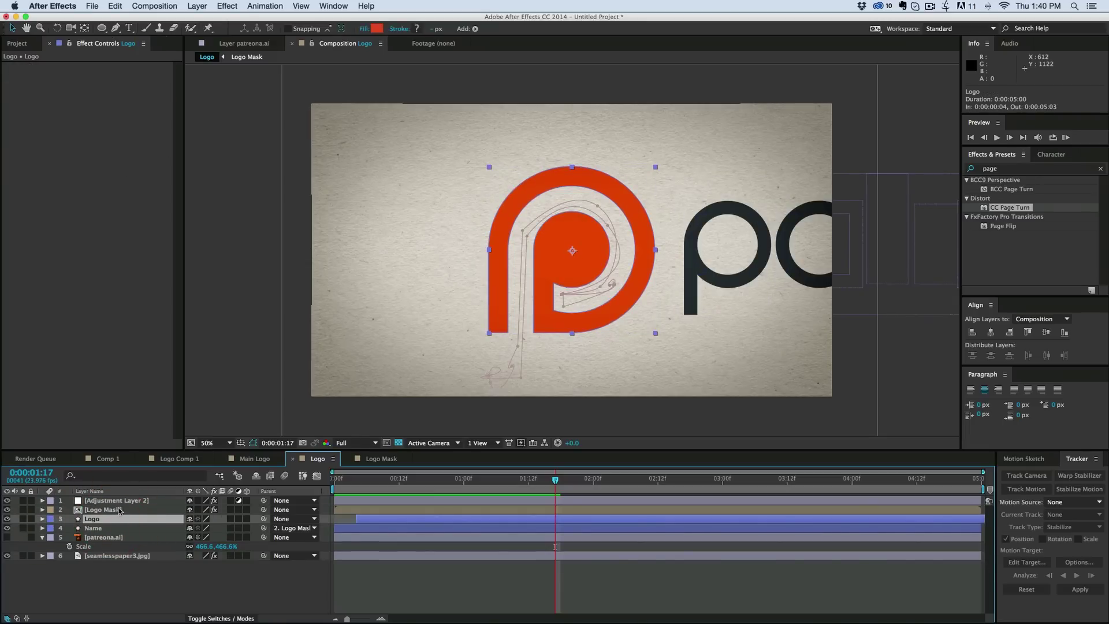
drag(264, 519, 126, 511)
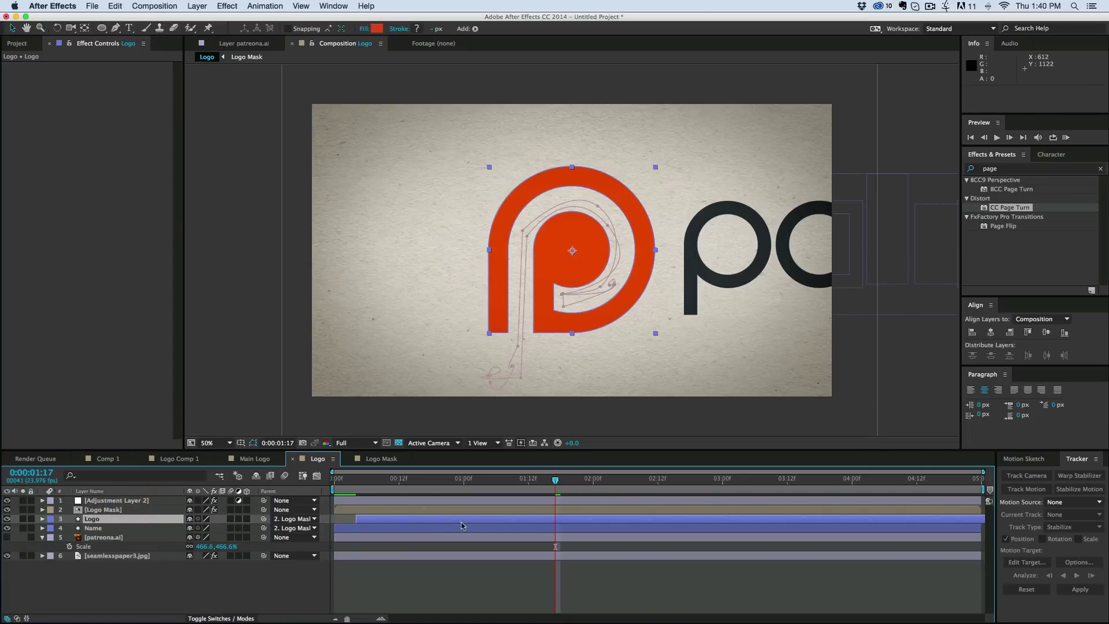
Step: Keyframe the Logo Mask layer's Scale from 100% at the first frame to 92% at 0:00:01:19
click(111, 510)
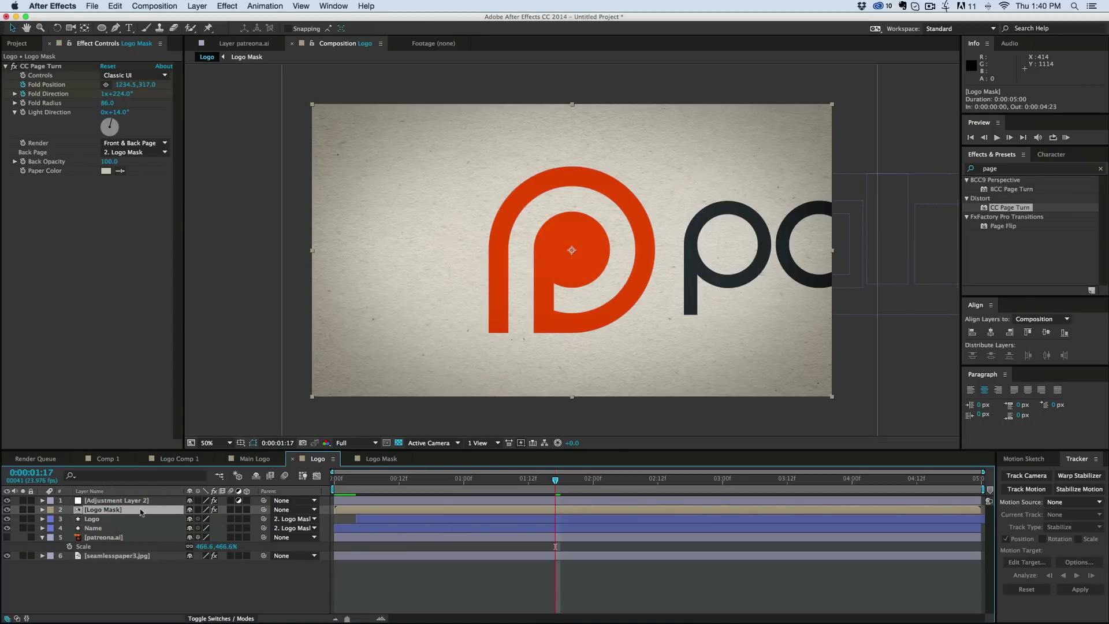
key(s)
drag(461, 491, 335, 491)
click(70, 518)
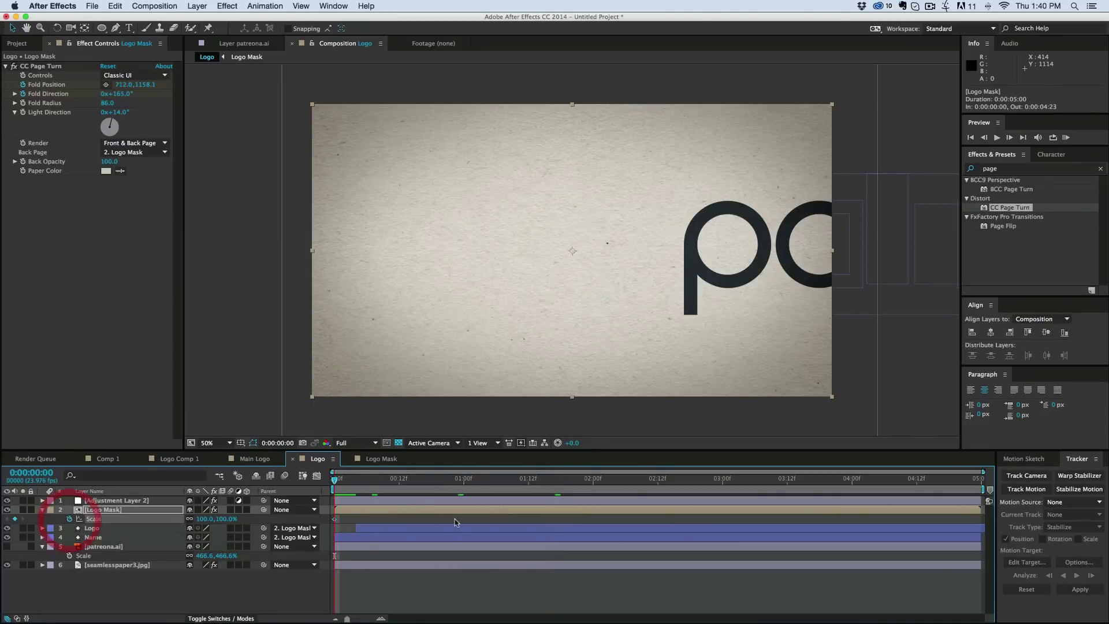
drag(454, 491, 536, 490)
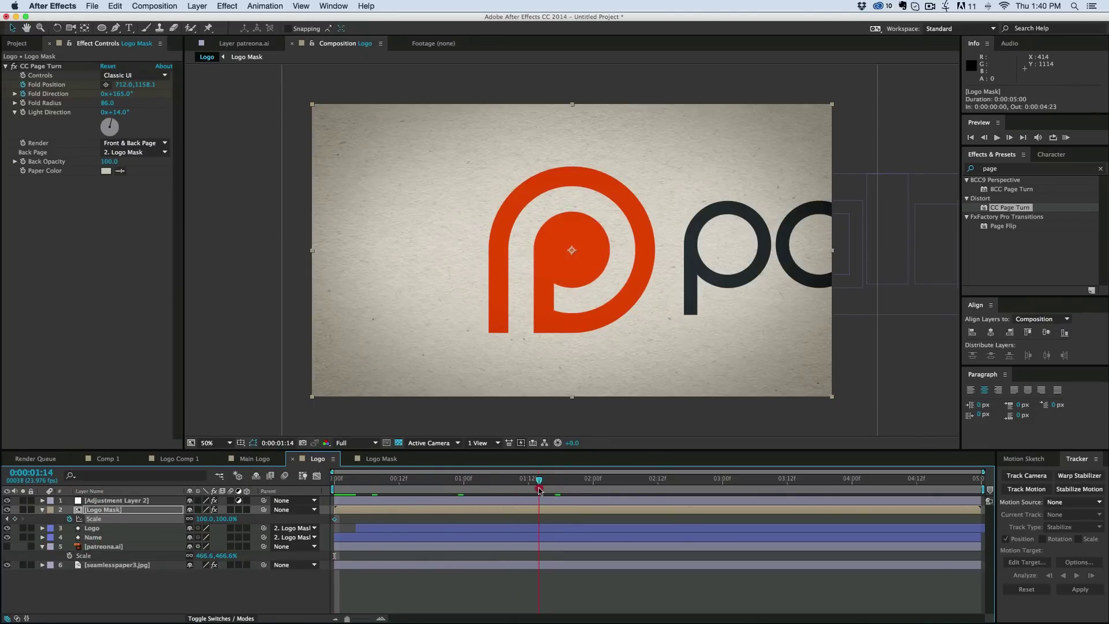
drag(565, 491, 566, 492)
drag(203, 521, 200, 521)
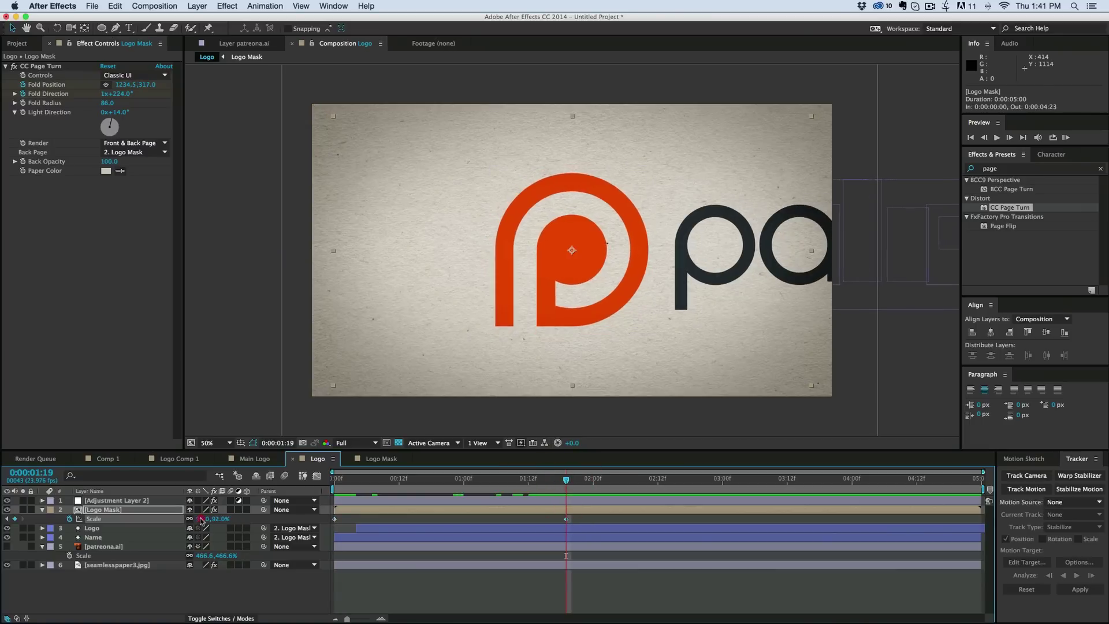
click(407, 525)
Step: Add Position and Scale keyframes to the Logo Mask layer at 0:00:02:01, keeping position 960, 540 and scale 92%
key(u)
click(598, 484)
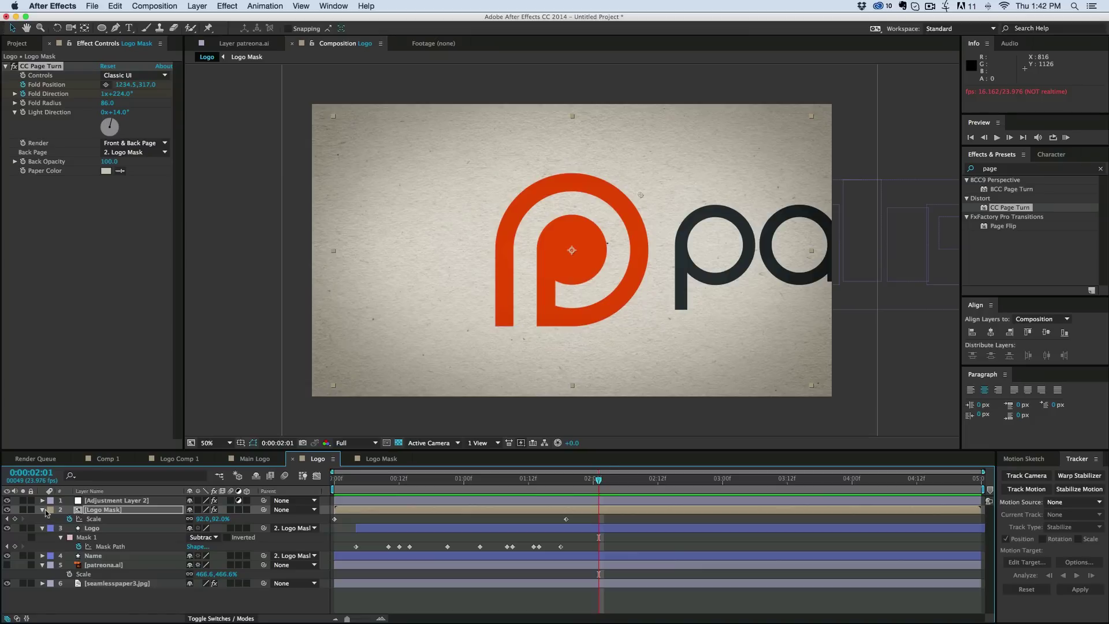
click(41, 510)
click(52, 528)
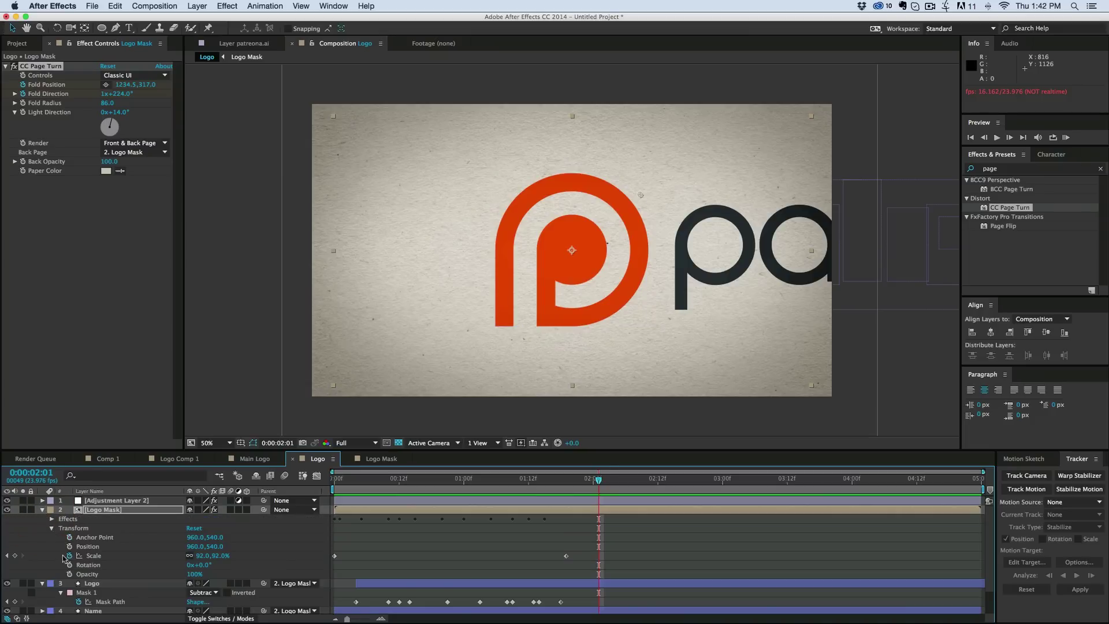
click(68, 546)
click(14, 555)
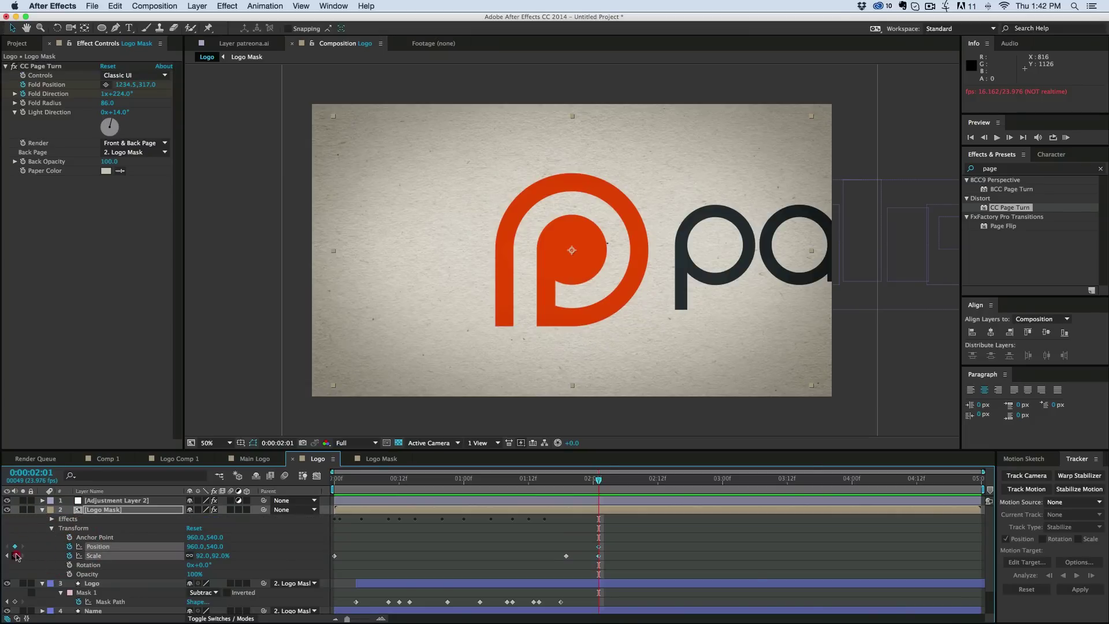
Step: At 0:00:02:13, scale the Logo Mask layer to 45.4% and move it to 546, 540 so the whole wordmark fits centred
key(space)
key(space)
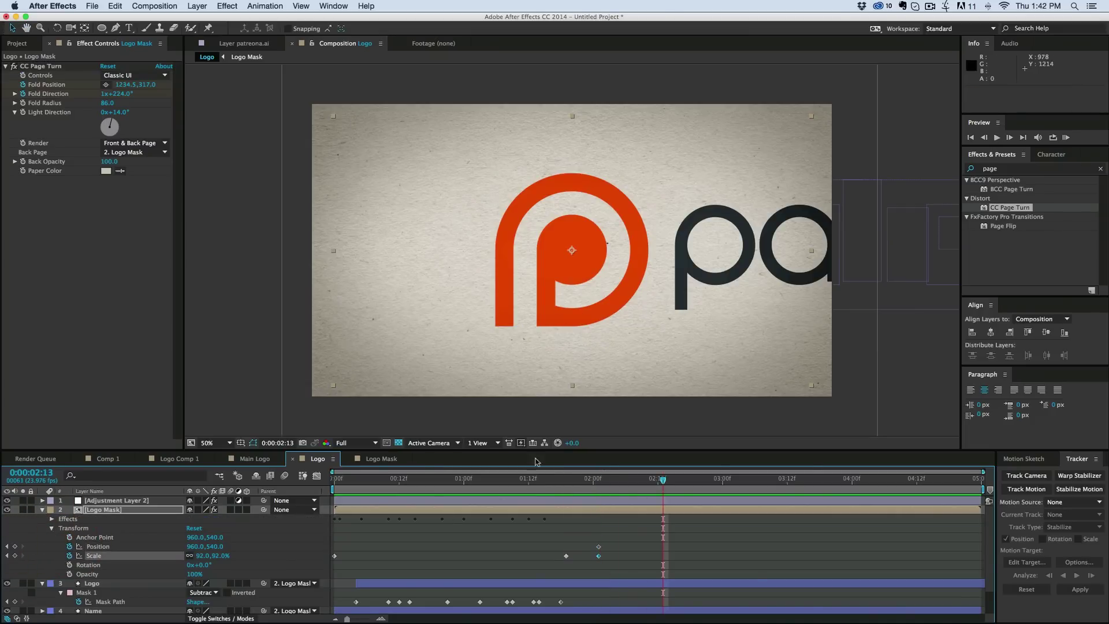
drag(811, 385, 705, 316)
drag(542, 256, 475, 258)
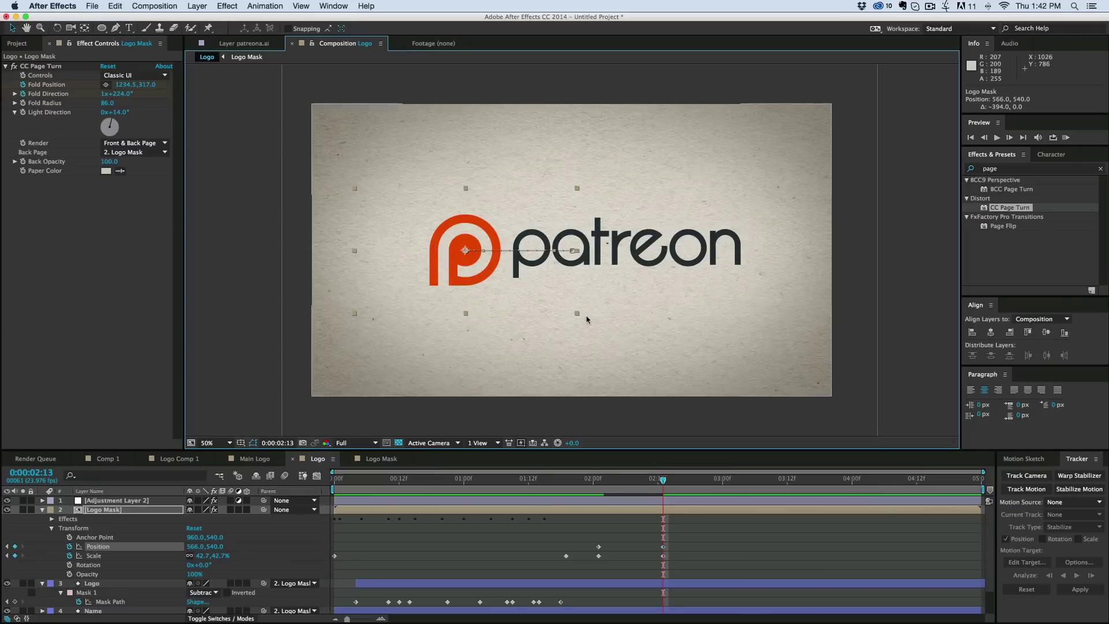
drag(577, 313, 583, 316)
drag(481, 265, 469, 256)
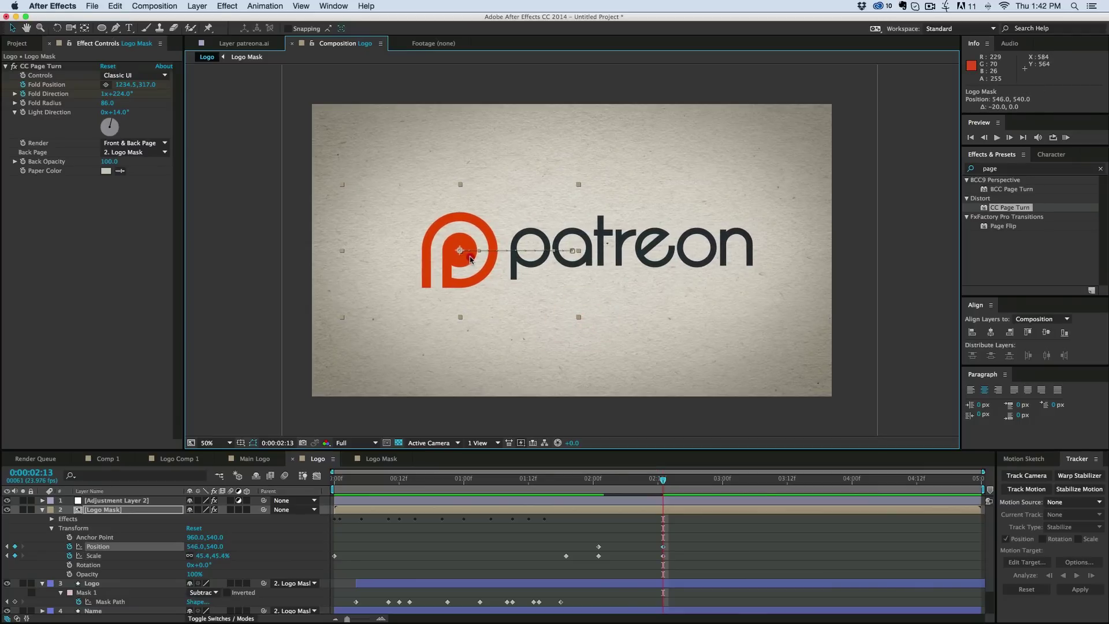
Step: Apply Easy Ease to the Logo Mask's Position and Scale keyframes at 0:00:02:01 and 0:00:02:13, and preview the move
drag(683, 564, 585, 538)
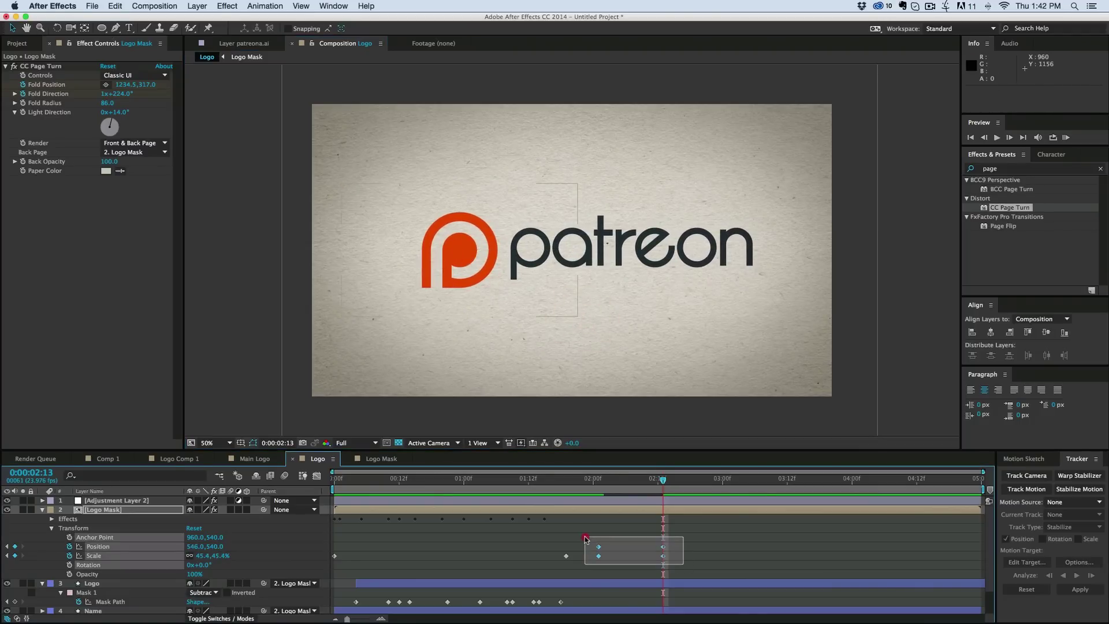
drag(589, 538, 590, 539)
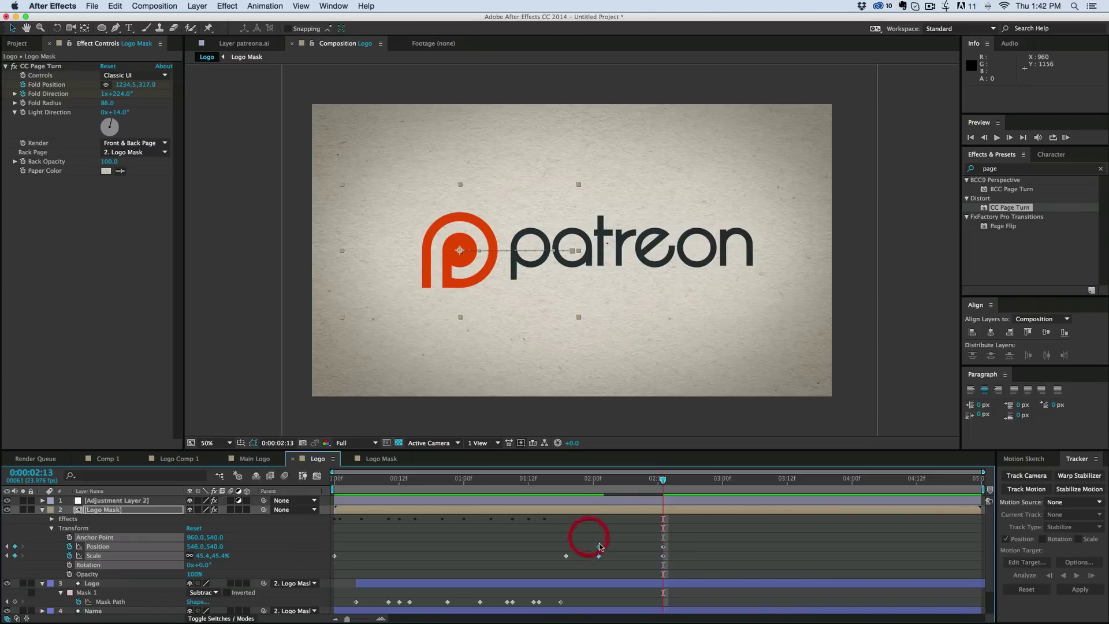
right_click(599, 546)
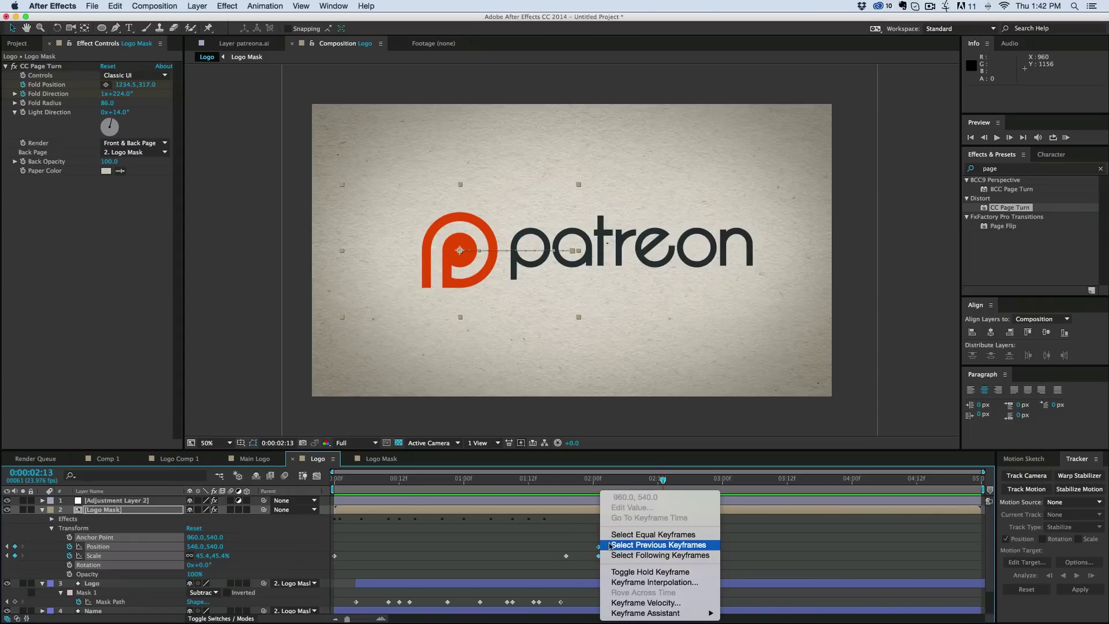
mouse_move(657, 615)
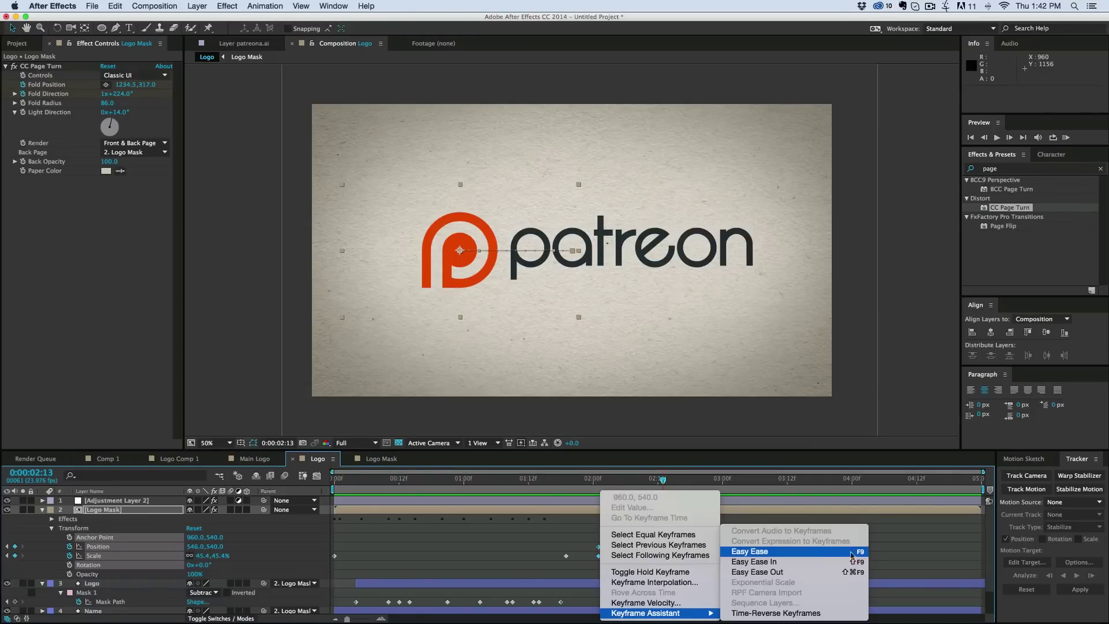
click(764, 553)
drag(607, 488, 590, 485)
key(space)
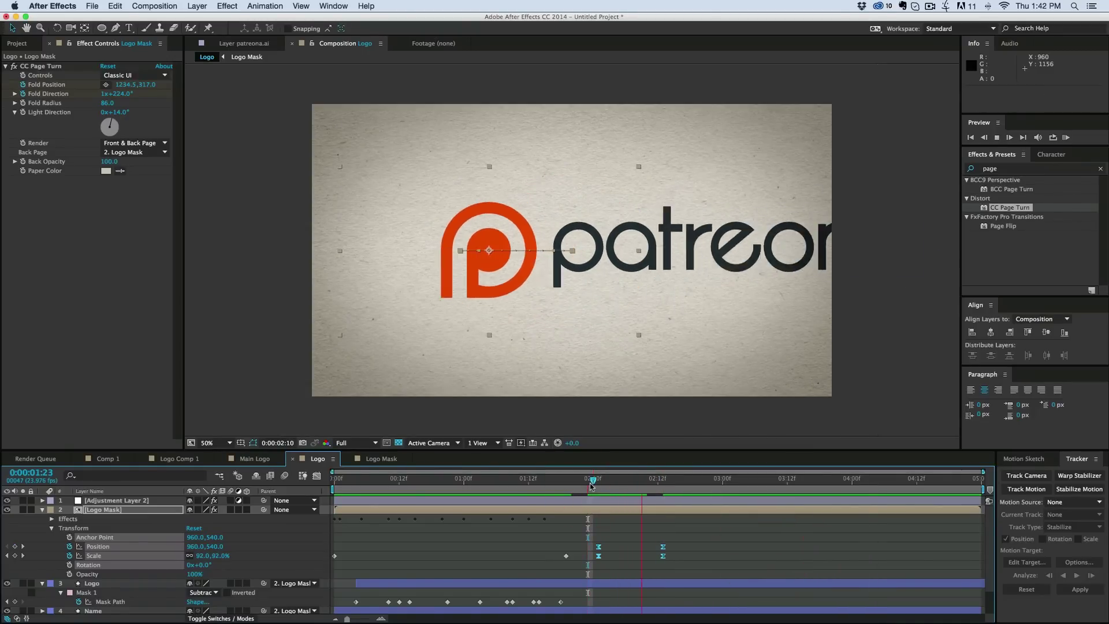
key(space)
Step: Lengthen the incoming ease of the Logo Mask's final Position and Scale keyframes in the Graph Editor for a gradual slowdown
drag(648, 531, 690, 567)
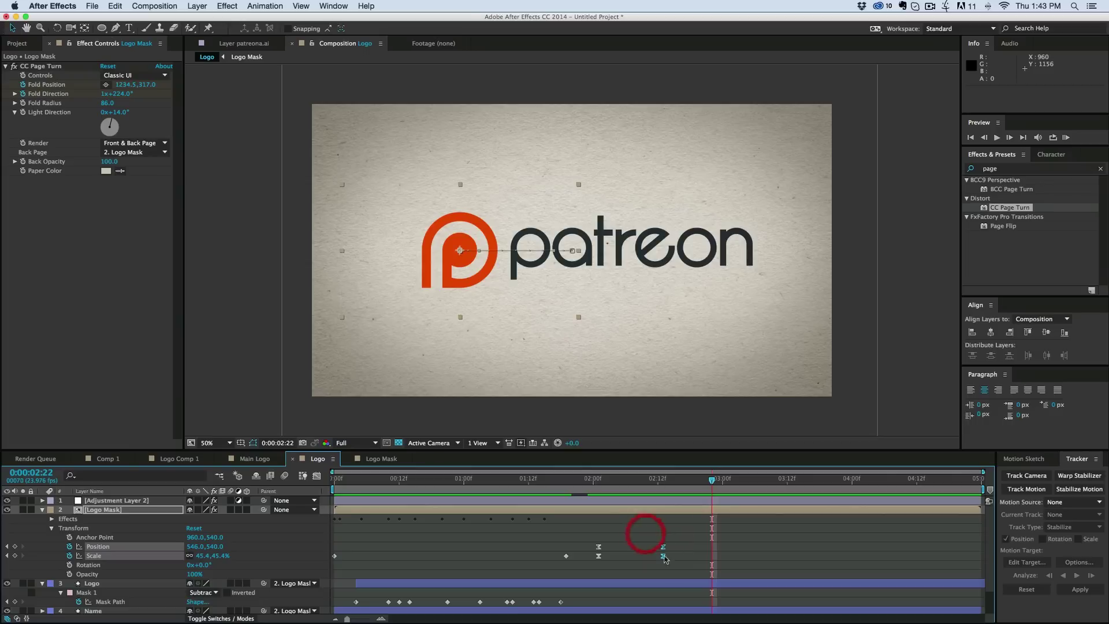
click(316, 476)
mouse_move(652, 582)
mouse_down()
mouse_move(620, 582)
mouse_move(630, 581)
mouse_up()
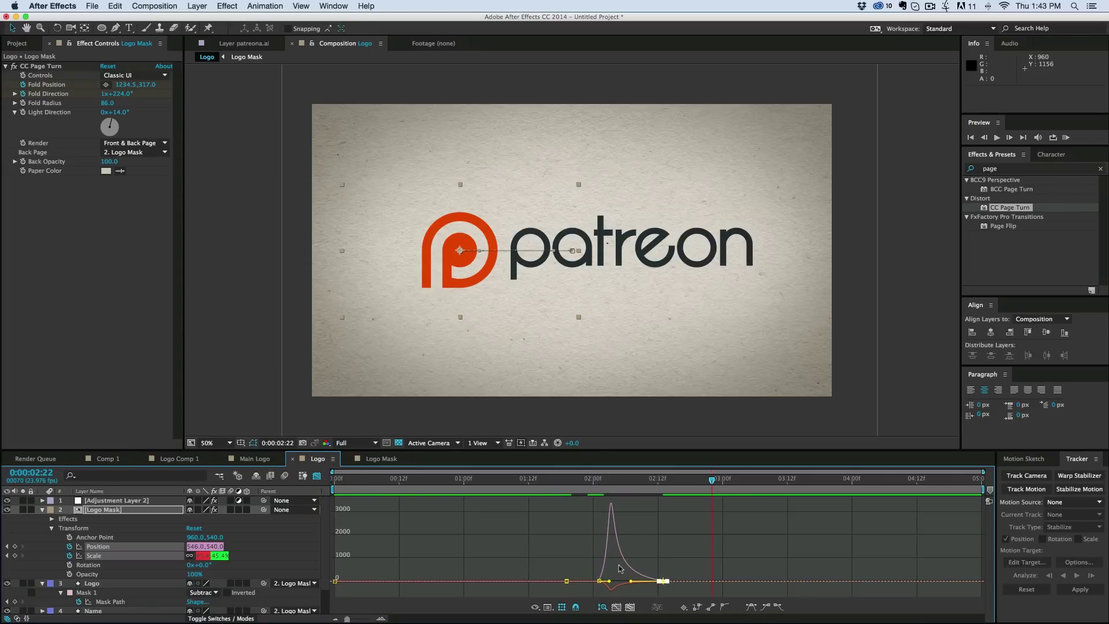
click(316, 476)
Step: Delay the Logo Mask's final Position and Scale keyframes to about 0:00:02:17 and preview the animation
drag(629, 537, 682, 551)
click(593, 479)
key(space)
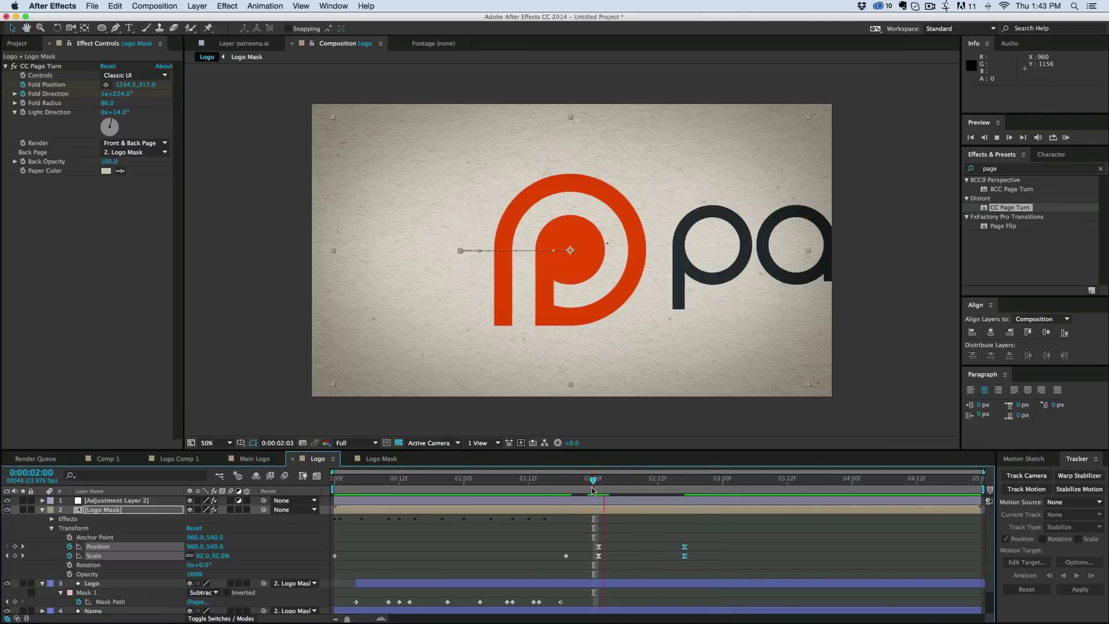
key(space)
key(KP_0)
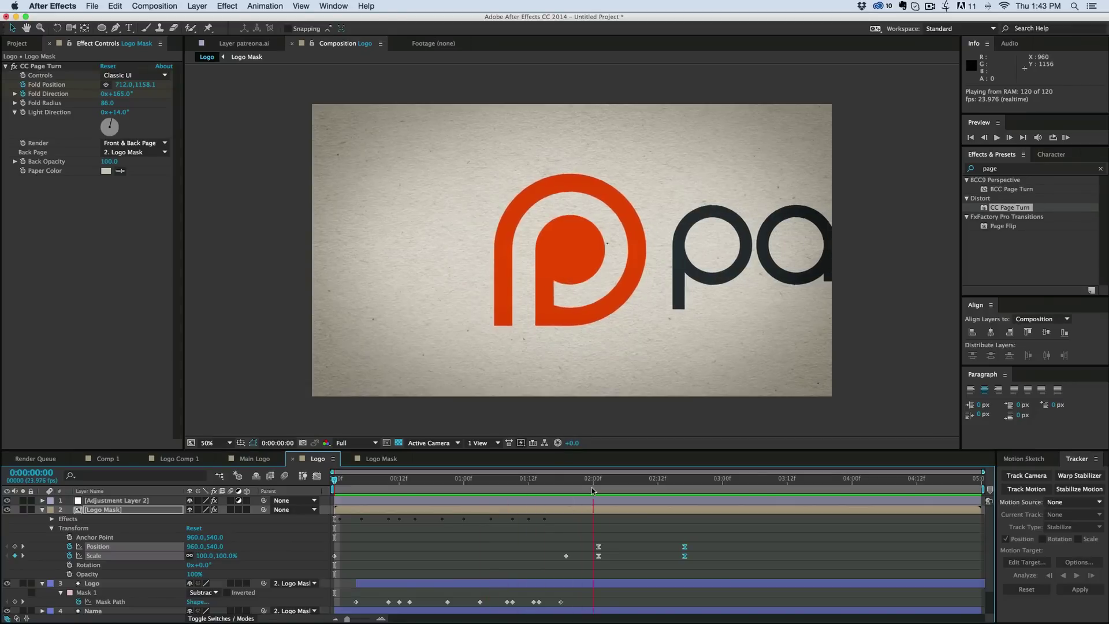
key(space)
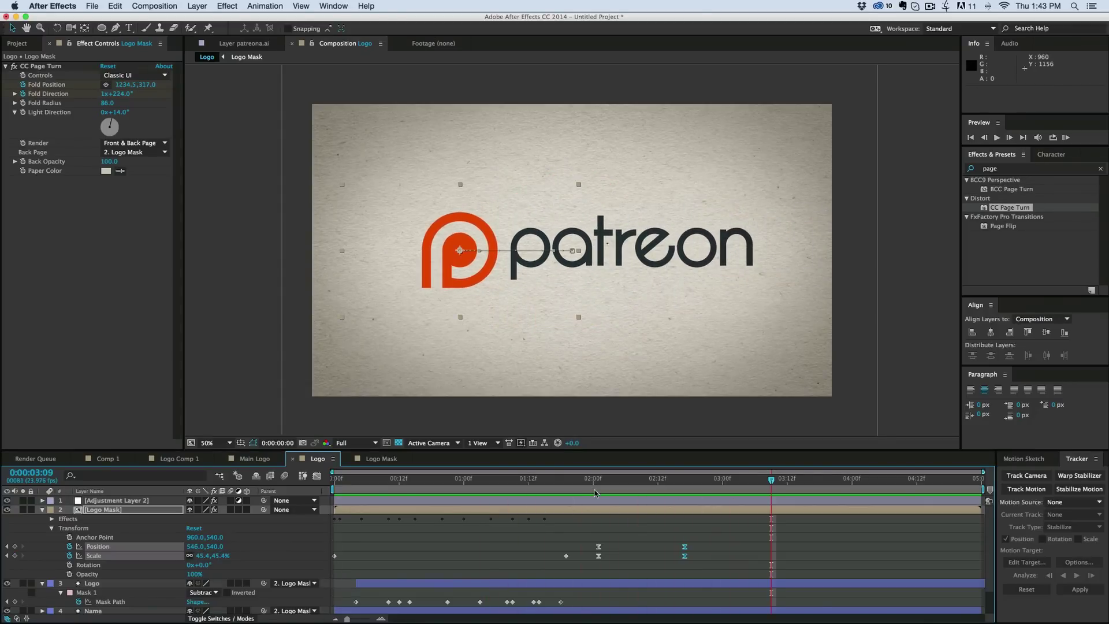
Step: Lower the Exposure on Adjustment Layer 2 to -1.06
click(683, 500)
drag(110, 98, 87, 99)
click(803, 538)
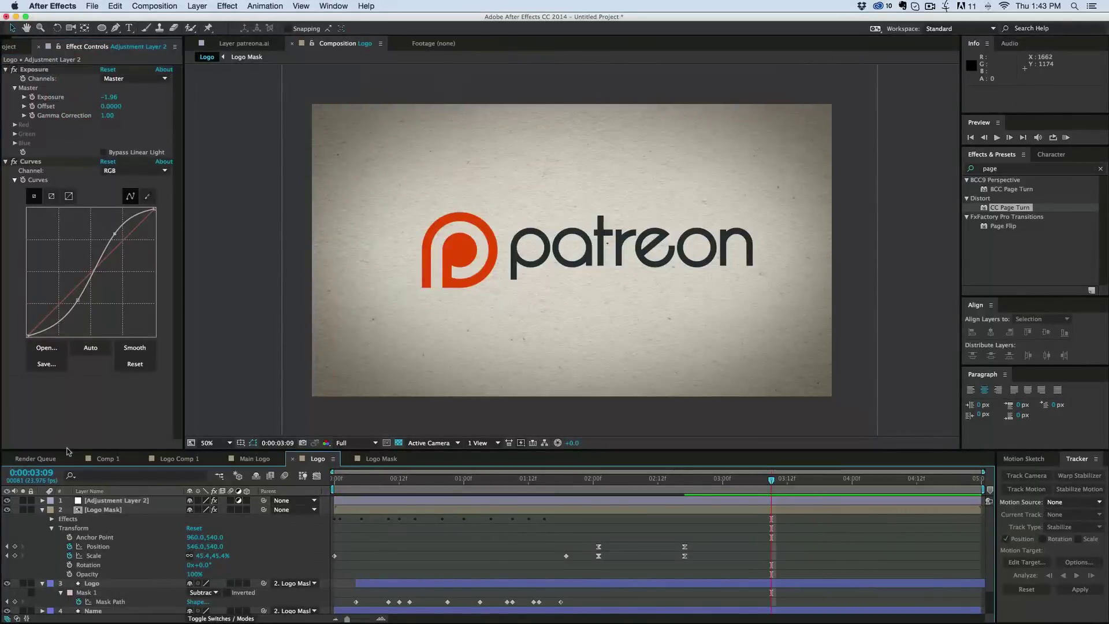
Step: Parent the seamlesspaper3.jpg layer to Logo Mask in the Logo composition and preview from the first frame
click(115, 458)
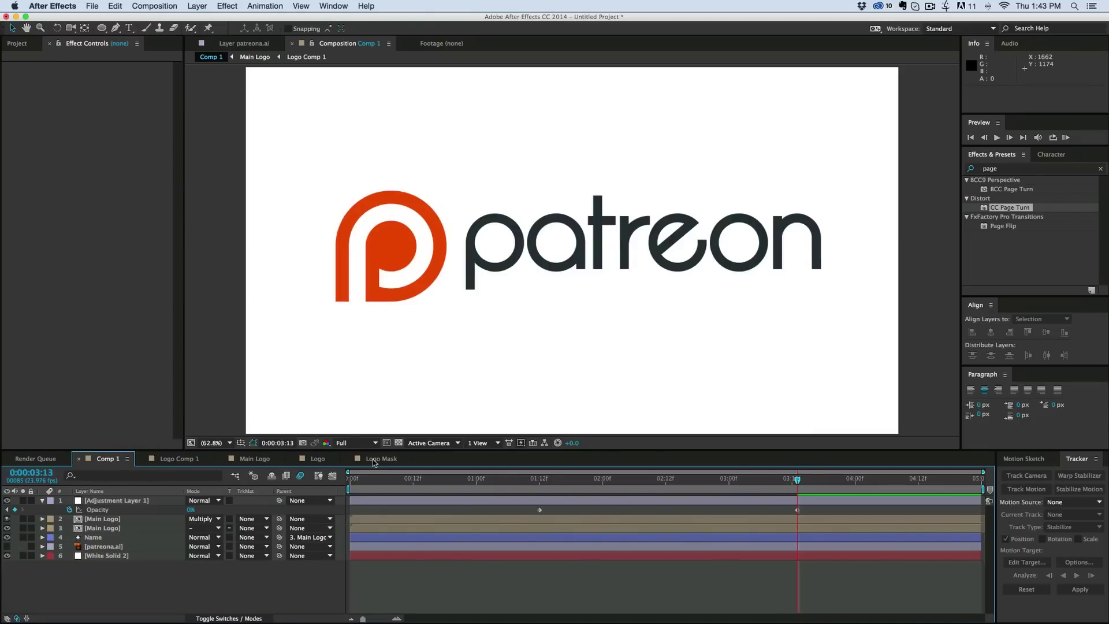
click(369, 458)
click(318, 458)
drag(153, 450, 157, 398)
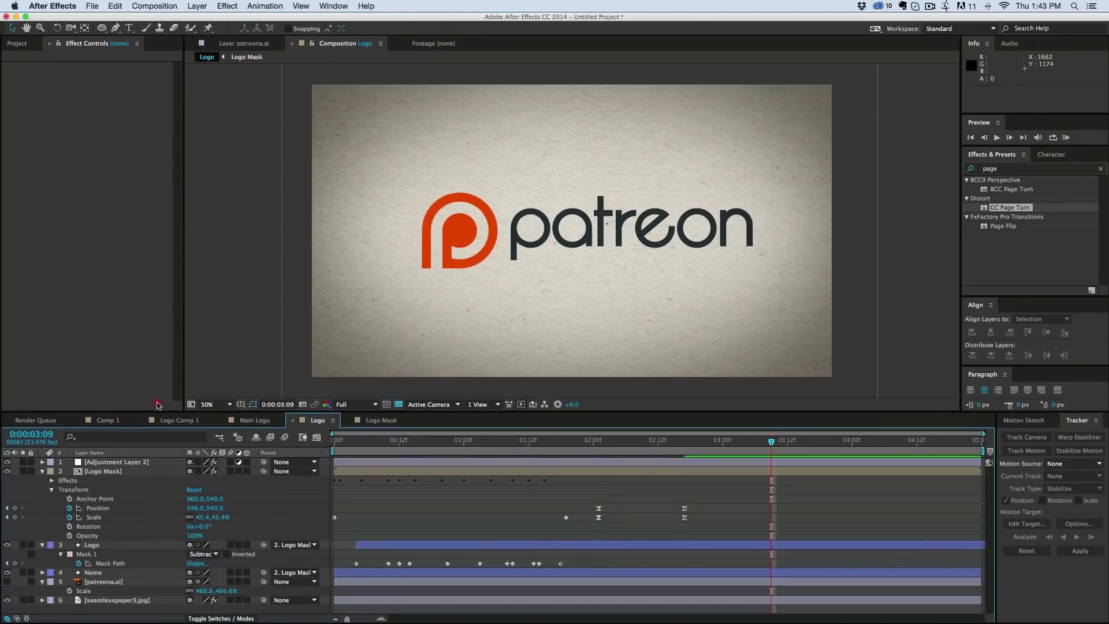
click(105, 590)
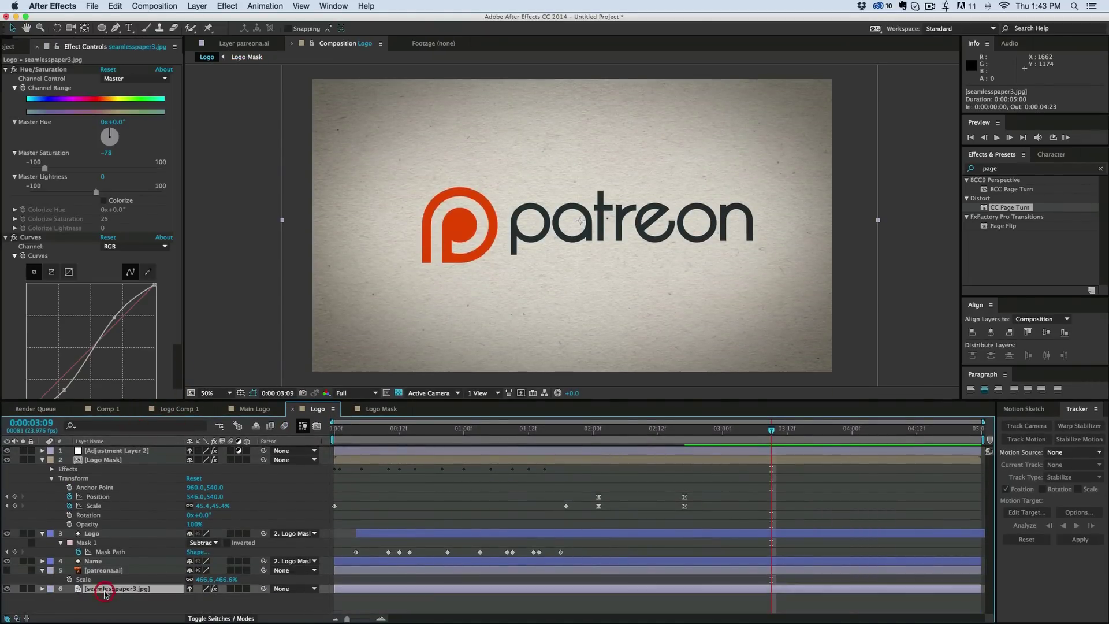
drag(262, 588, 119, 460)
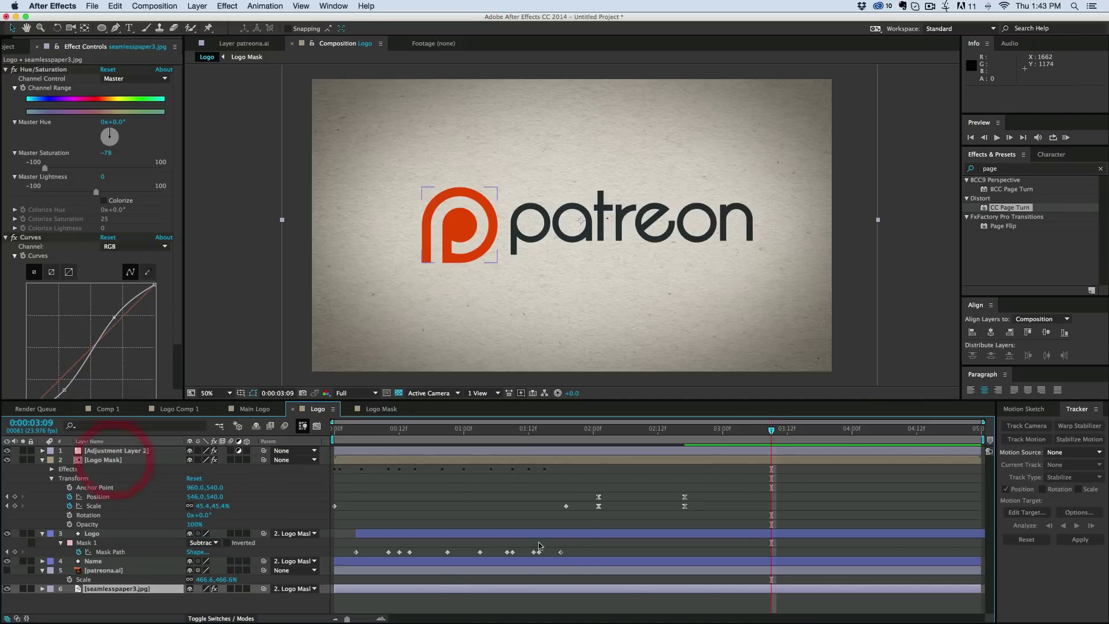
click(696, 604)
drag(707, 435, 300, 428)
key(space)
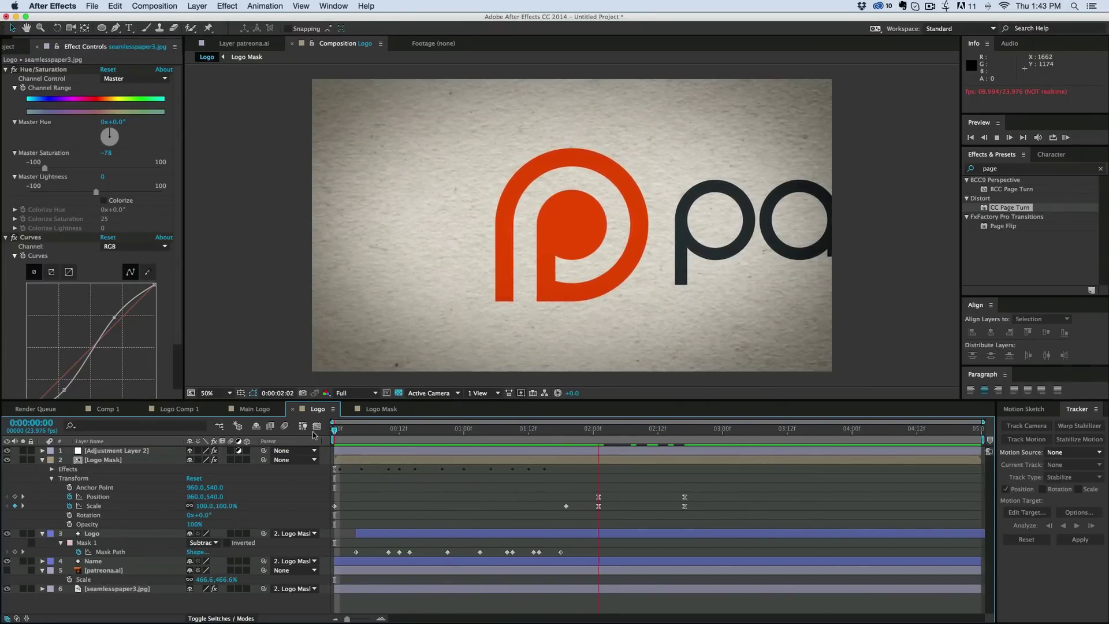
Step: Collapse all layers in the Logo composition, enable motion blur for them and the composition, and scrub back to 0:00:00:20
click(45, 462)
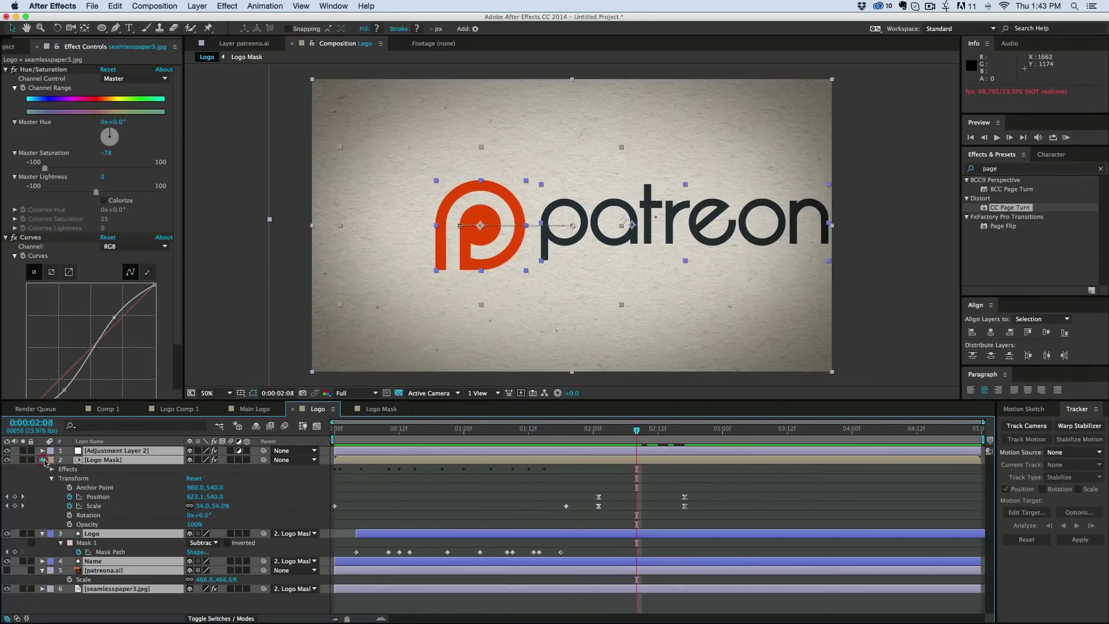
key(u)
click(196, 526)
click(231, 495)
click(284, 426)
click(559, 432)
drag(559, 432, 445, 433)
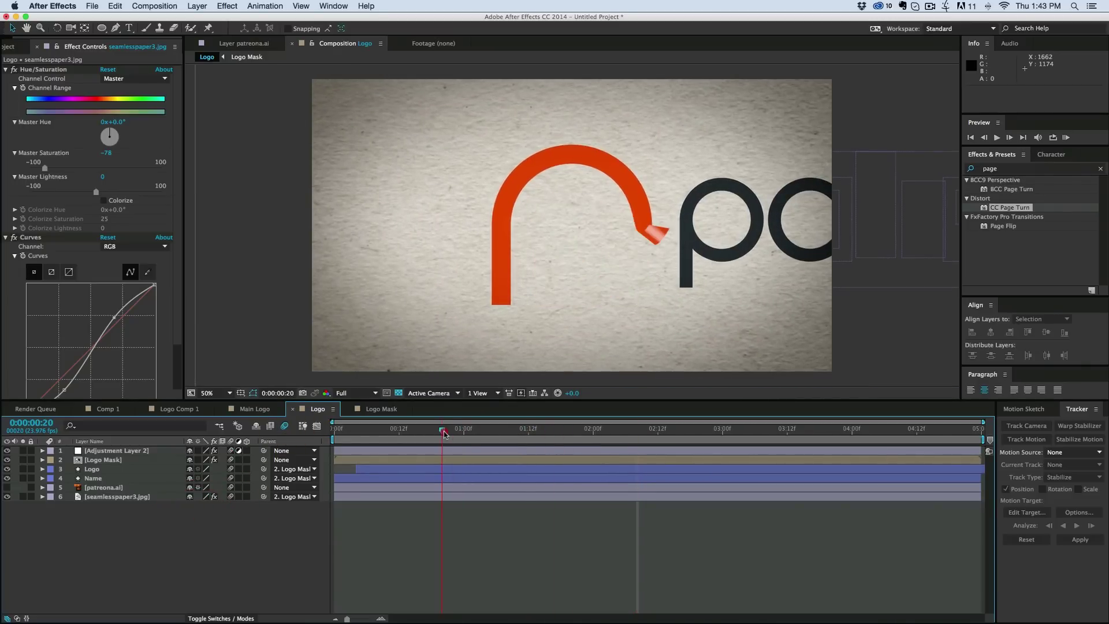
Step: Enable motion blur for the Logo layer inside the Logo Mask composition and preview the Logo composition
double_click(356, 459)
click(231, 450)
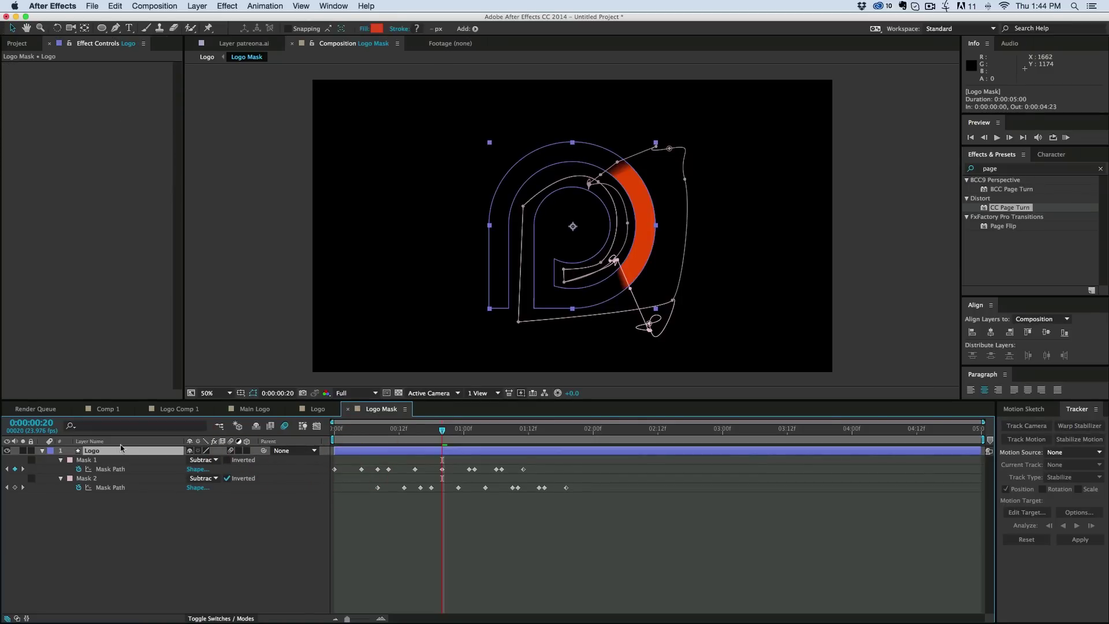
click(319, 409)
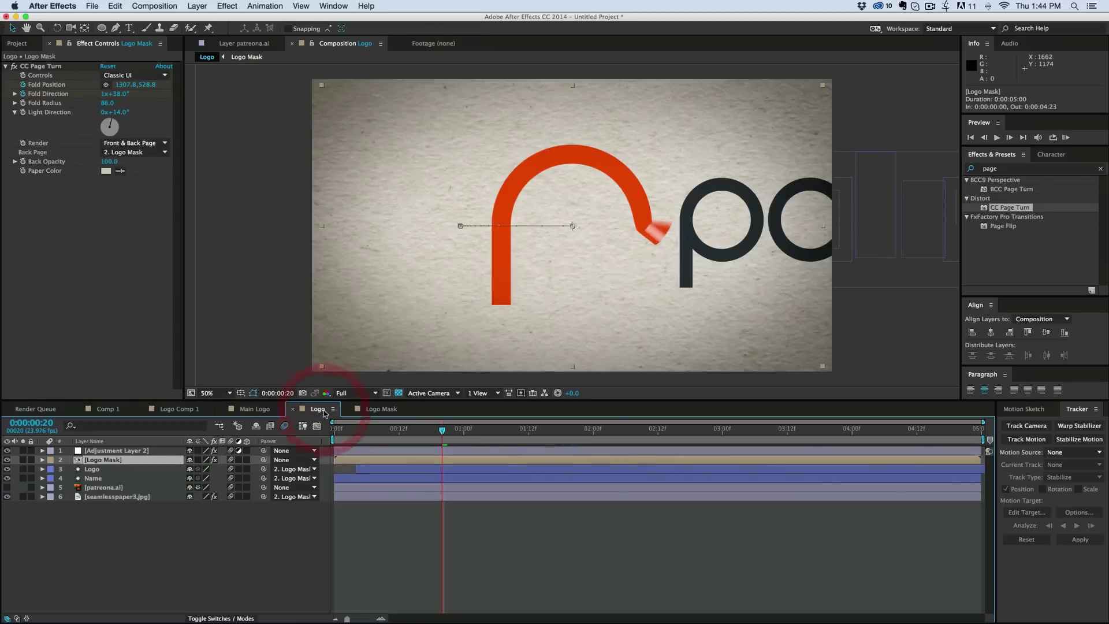
key(space)
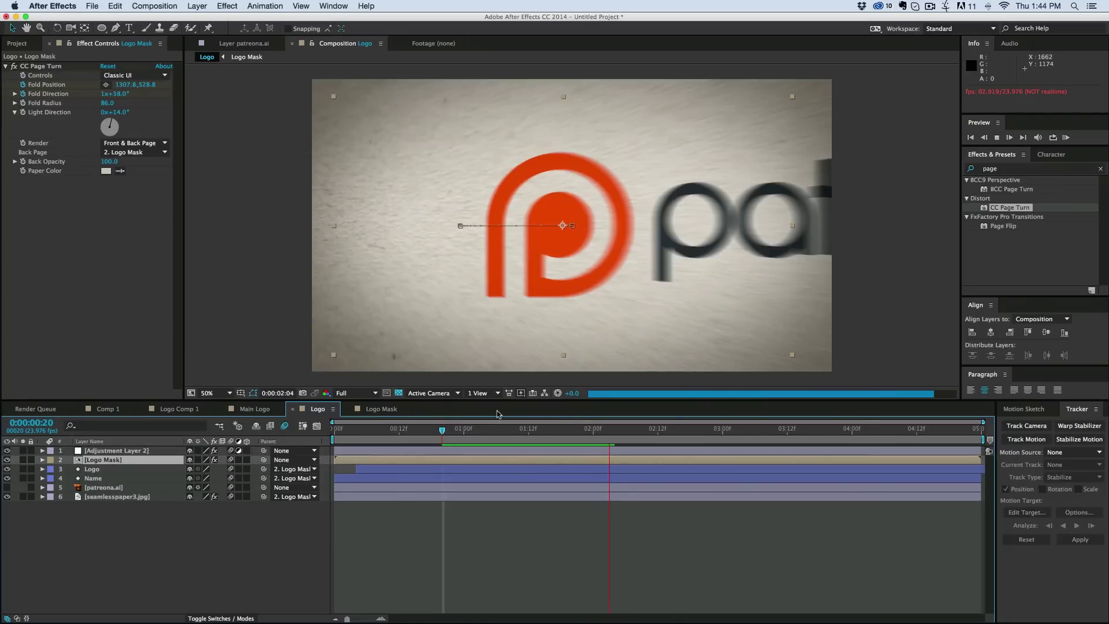
key(space)
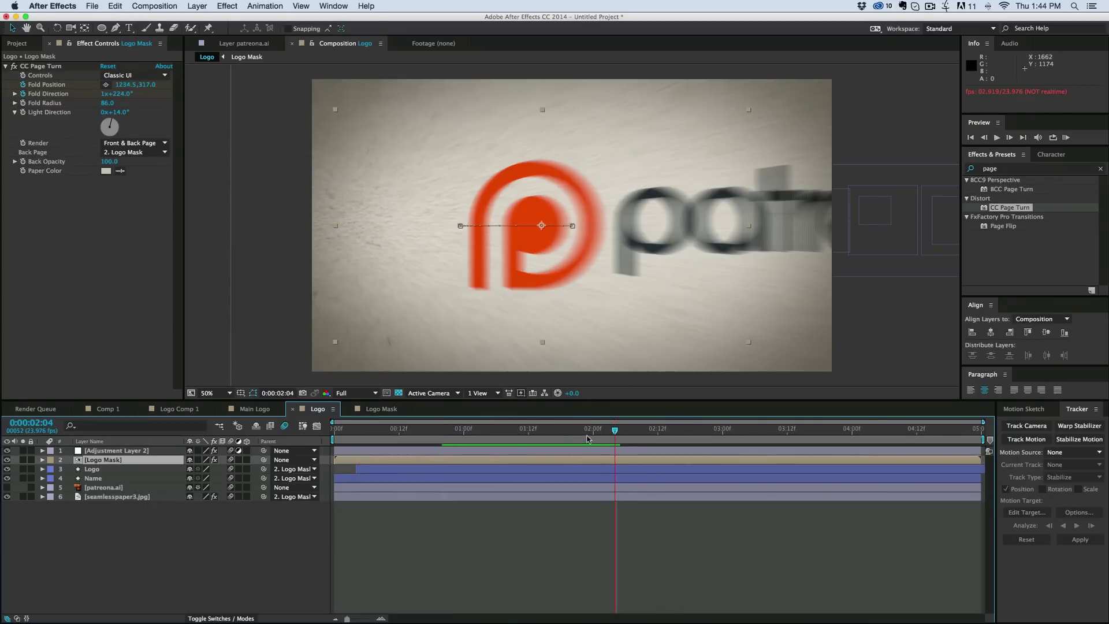
Step: At 0:00:01:19, draw a tall narrow rectangular mask beside the wordmark on the Name layer and add a Mask Path keyframe
click(568, 438)
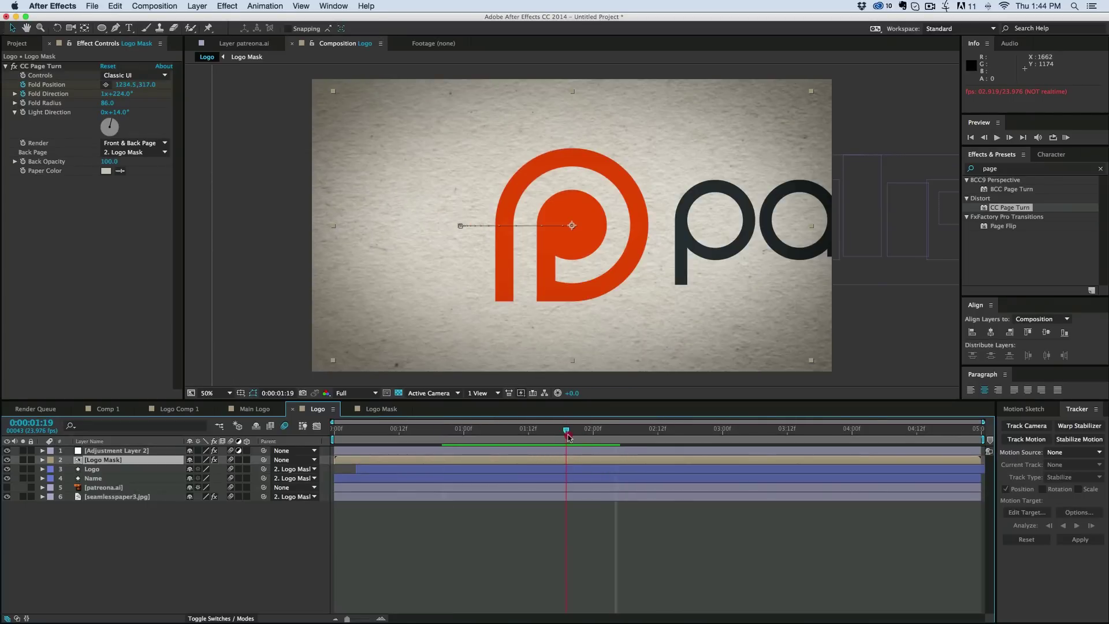
click(112, 477)
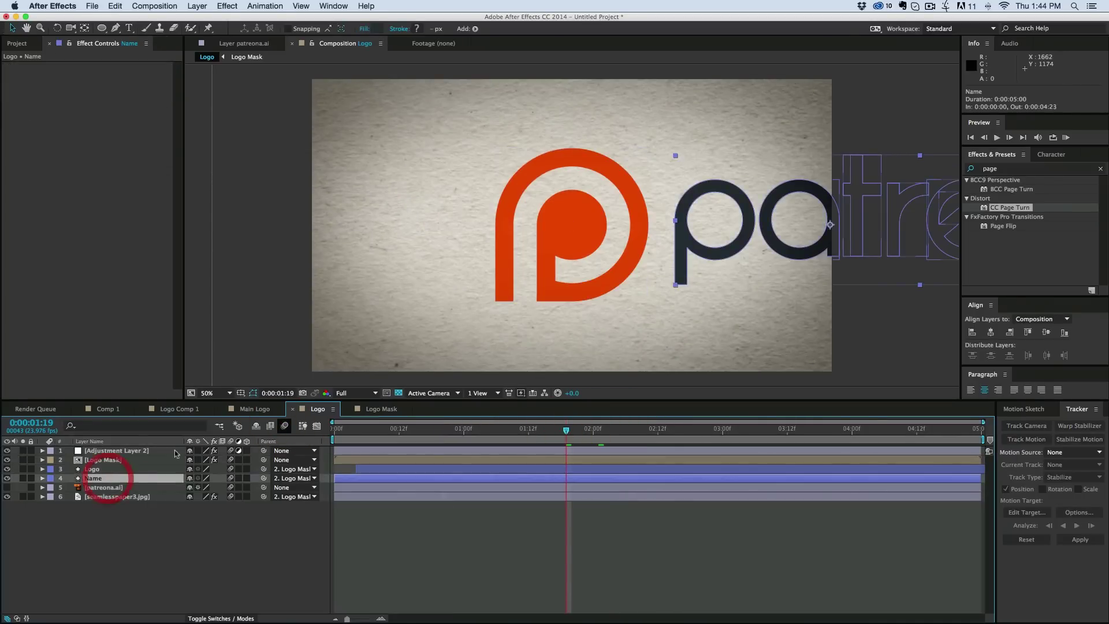
drag(102, 28, 150, 33)
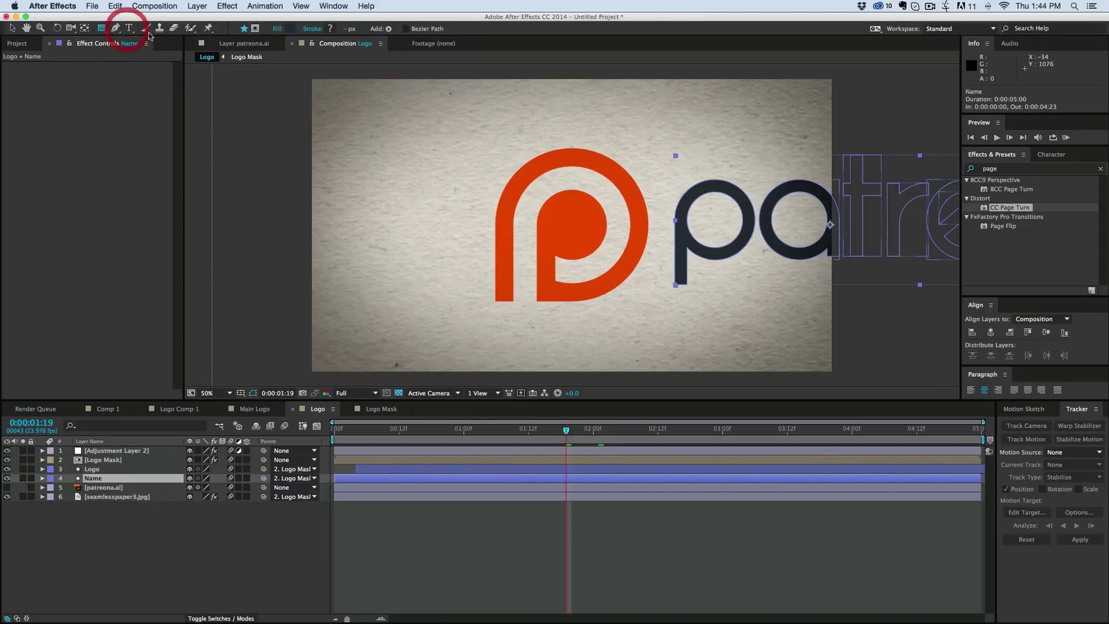
click(255, 30)
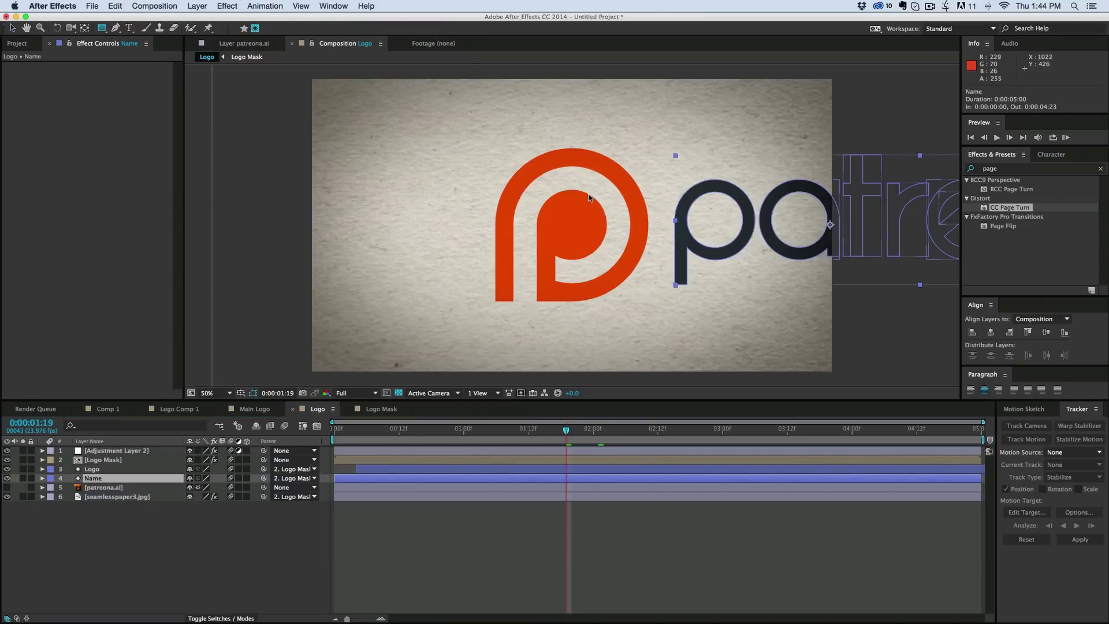
drag(629, 133, 659, 307)
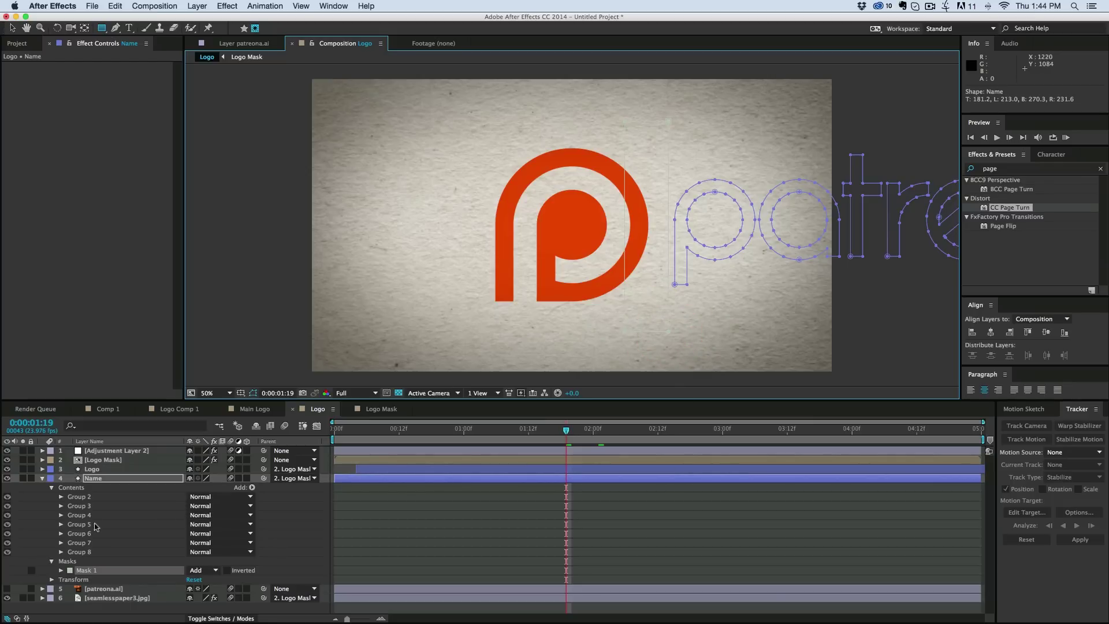
click(62, 571)
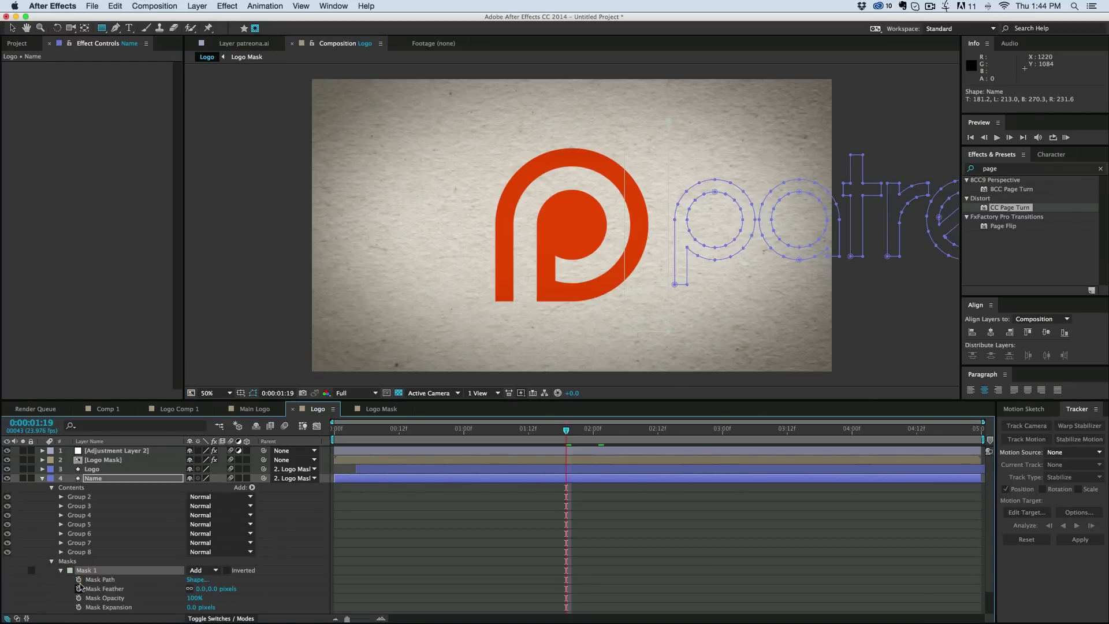
click(78, 579)
Step: At 0:00:02:19, widen the Name layer's mask rightward to cover the entire patreon wordmark
drag(573, 438, 714, 443)
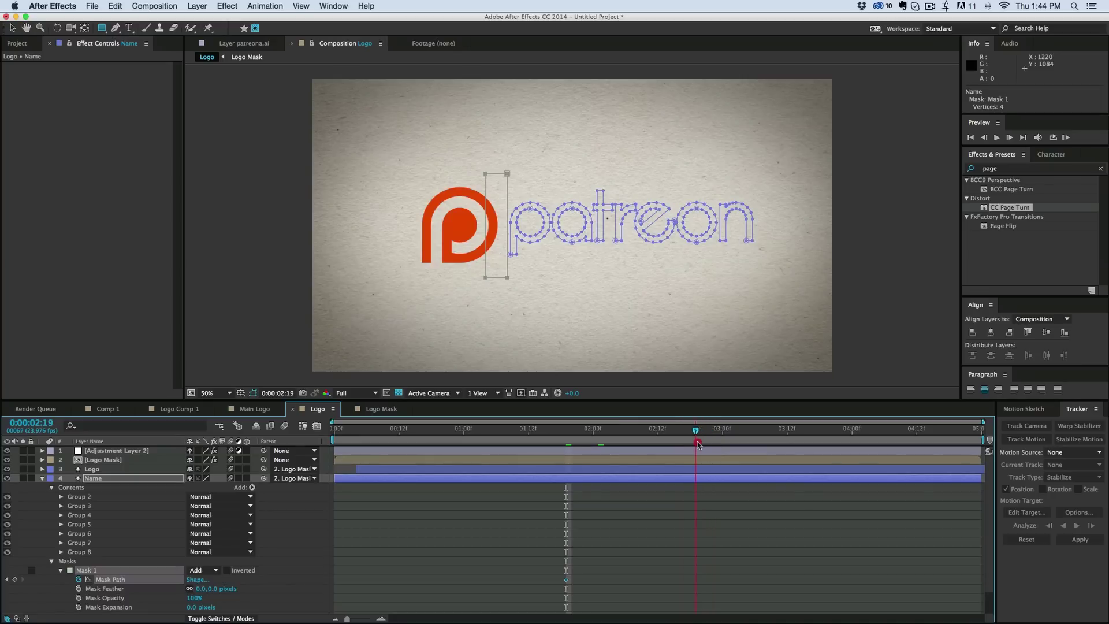
click(416, 547)
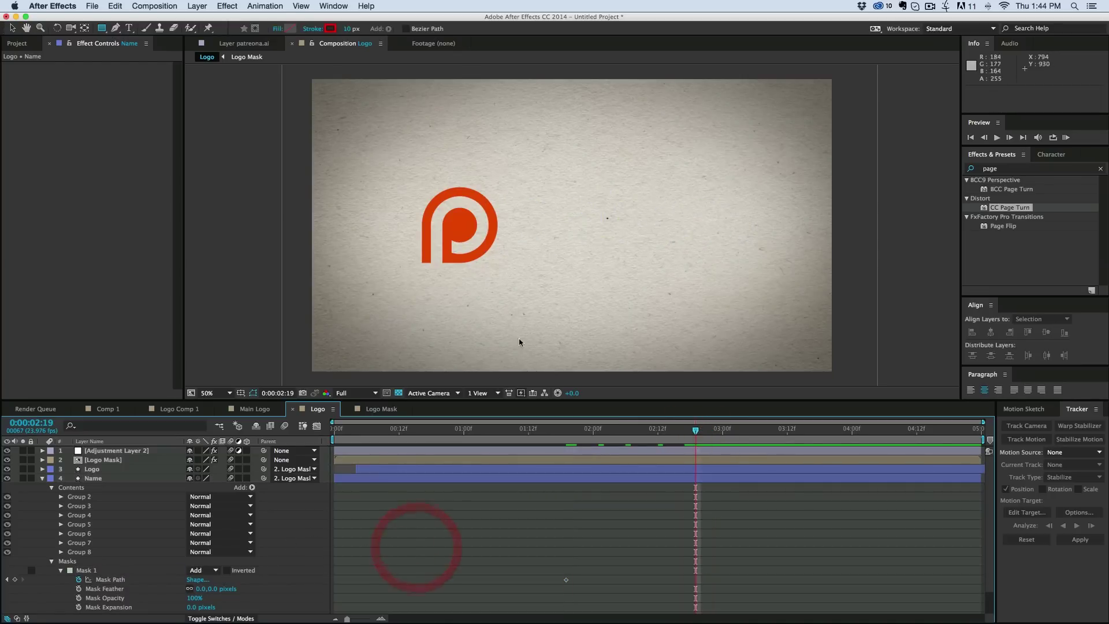
click(516, 283)
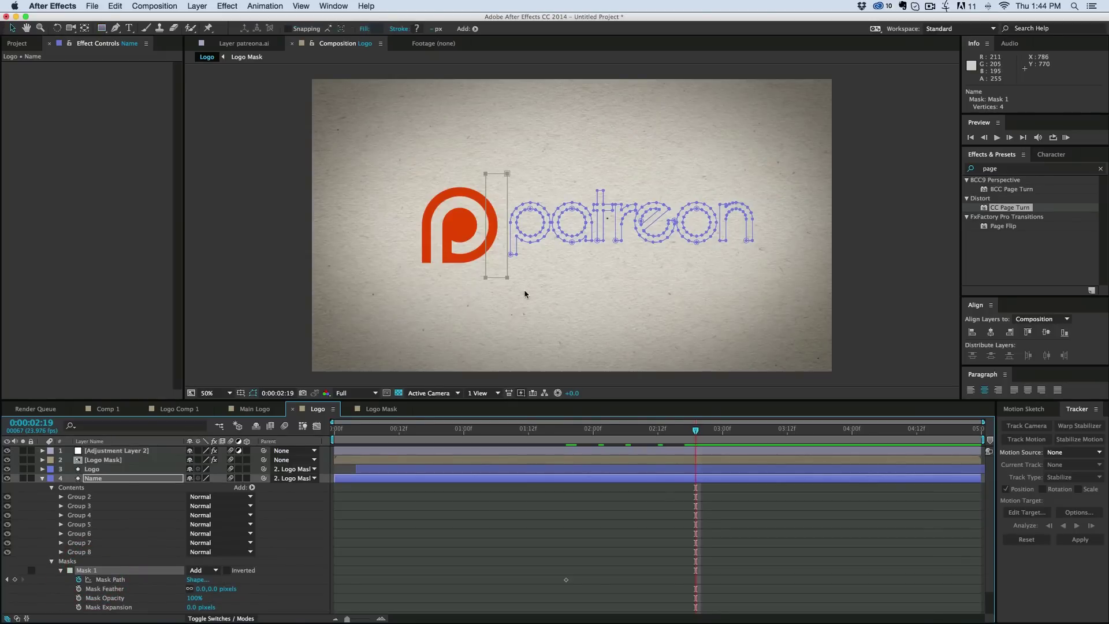
drag(520, 284, 765, 278)
Step: Preview the wordmark reveal, move the first Mask Path keyframe to 0:00:02:02, and play it again
drag(669, 432, 539, 432)
key(space)
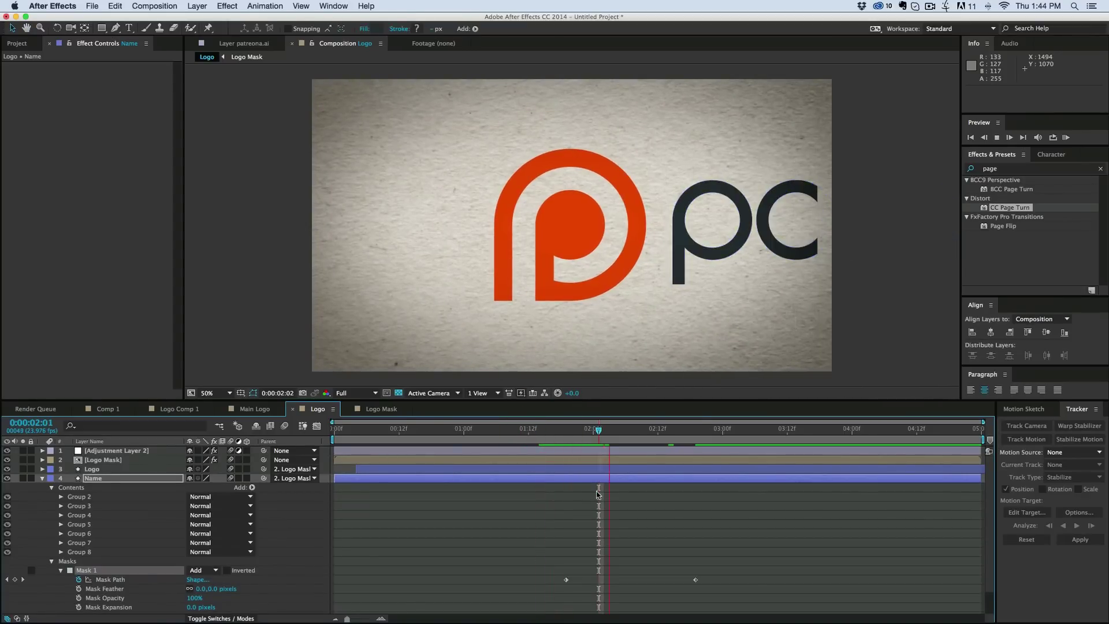
key(space)
key(alt+shift+m)
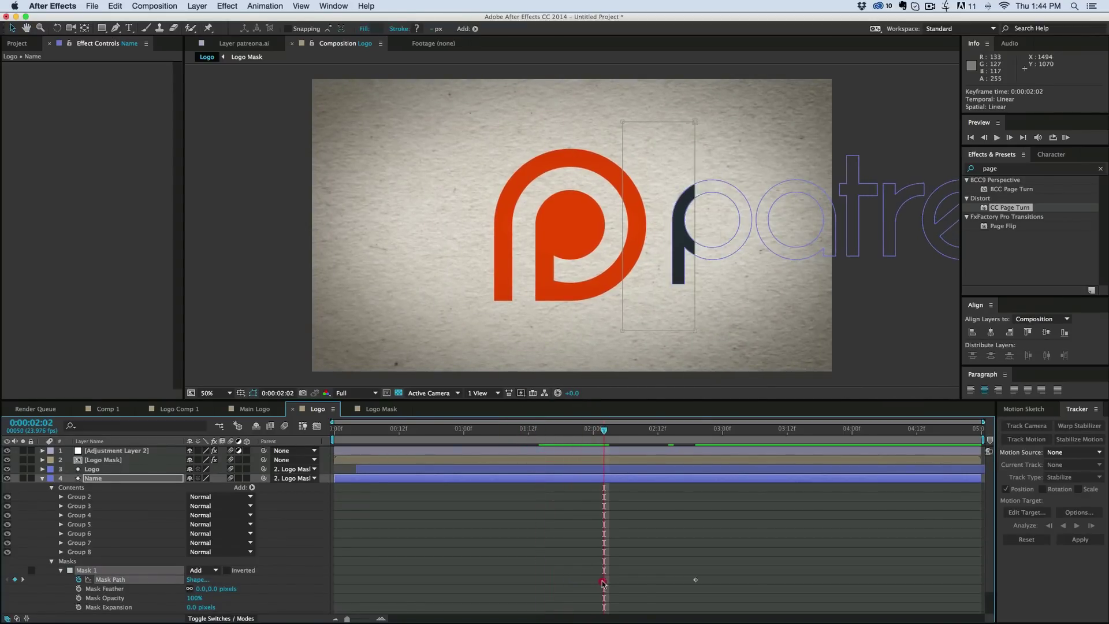
click(596, 430)
key(space)
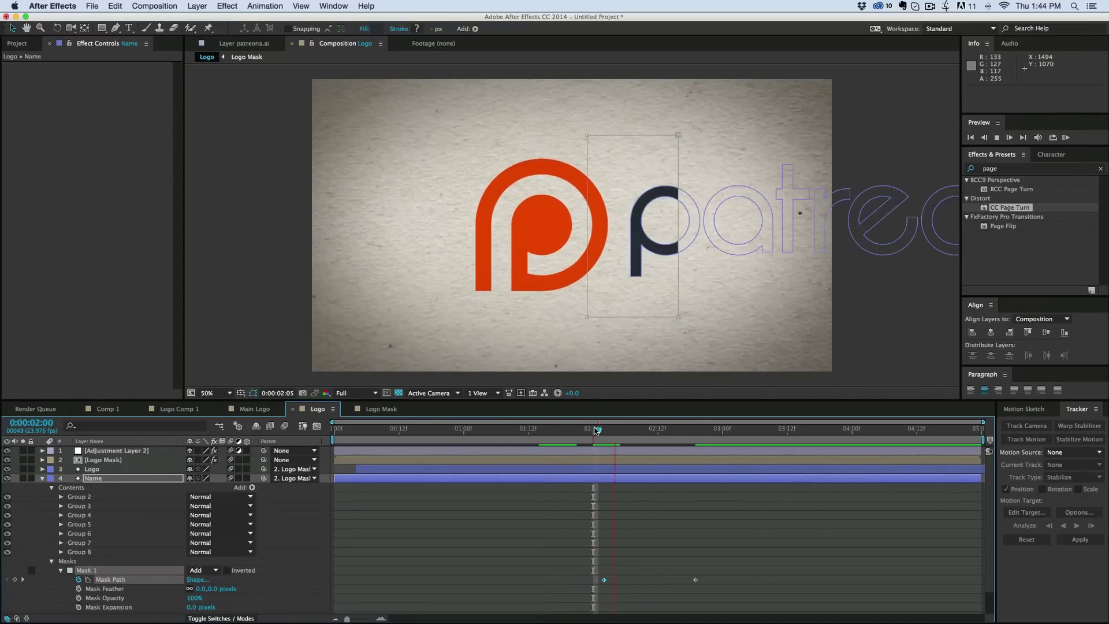
key(space)
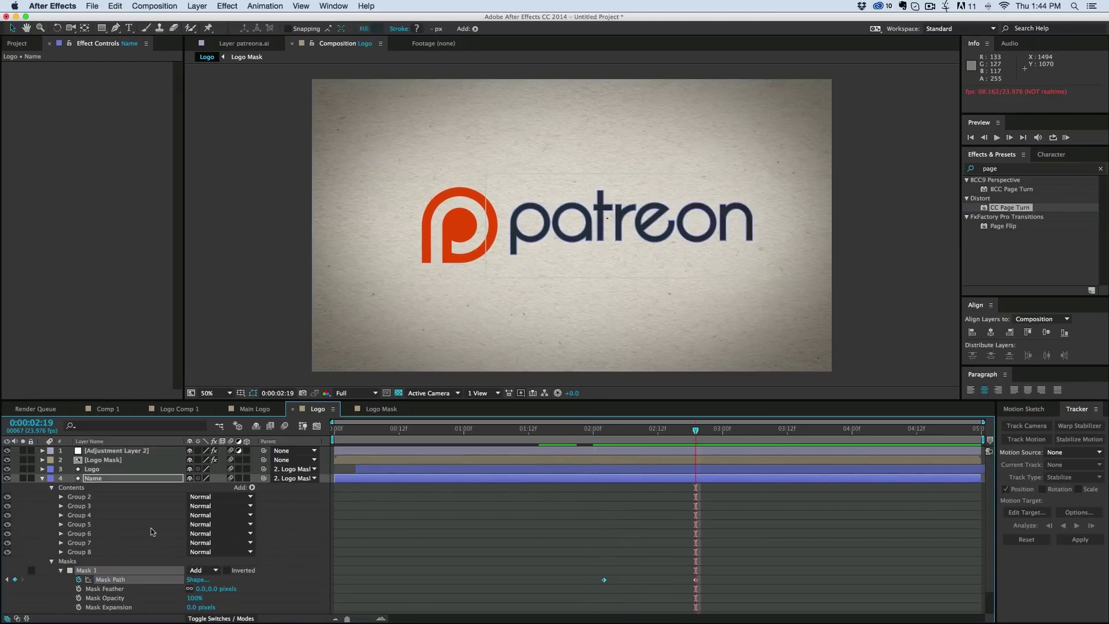
Step: Collapse the Name layer, set the Logo Mask's final position to 514, 540, and run a RAM preview
click(45, 478)
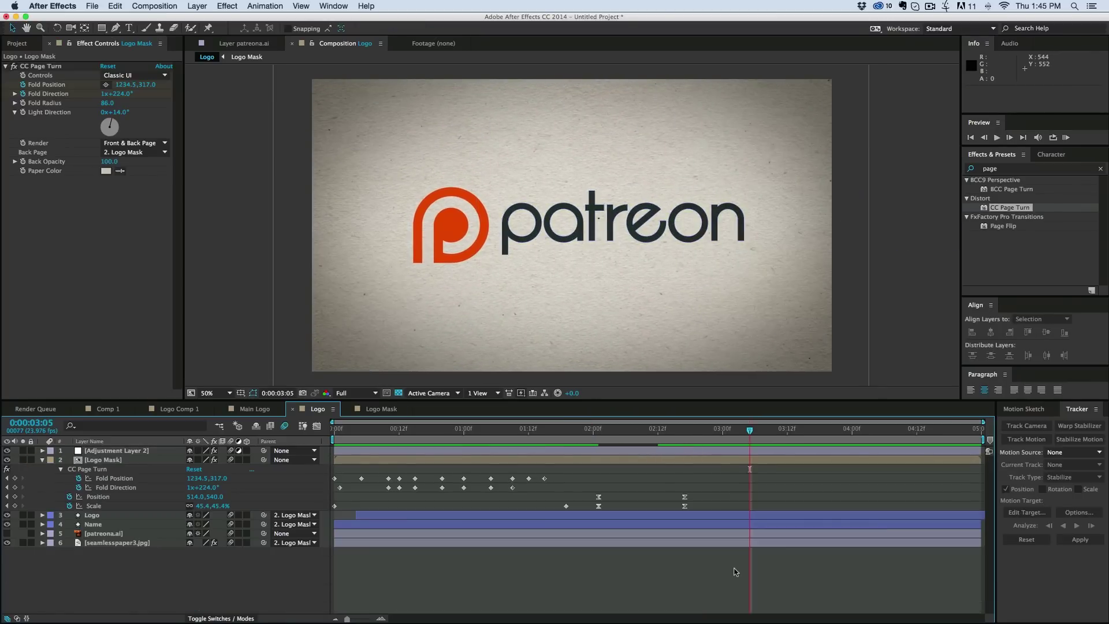
key(KP_0)
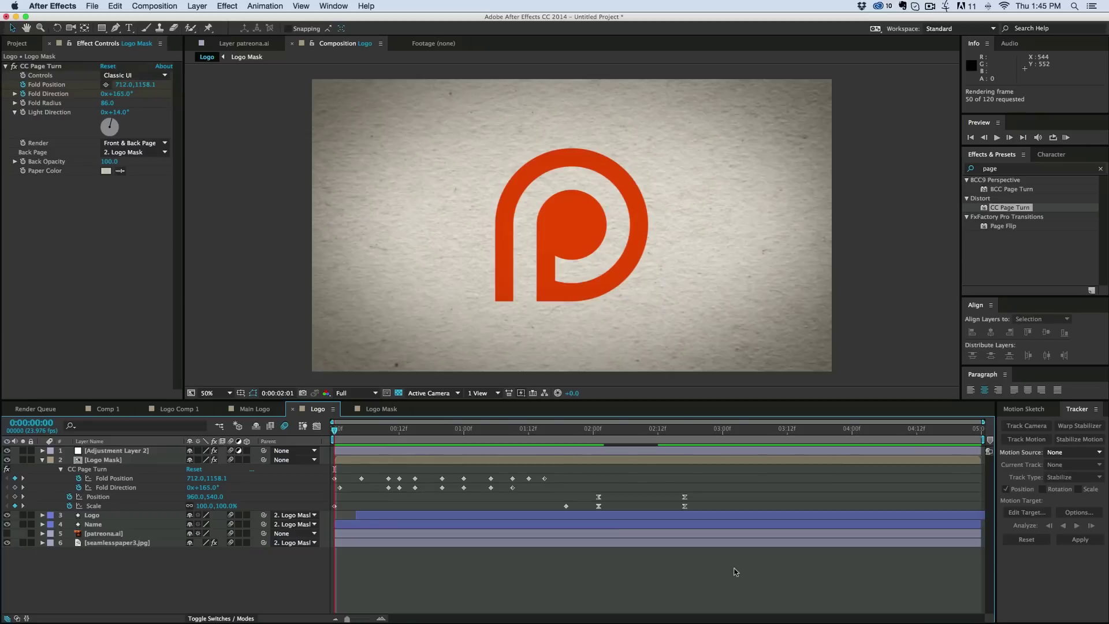